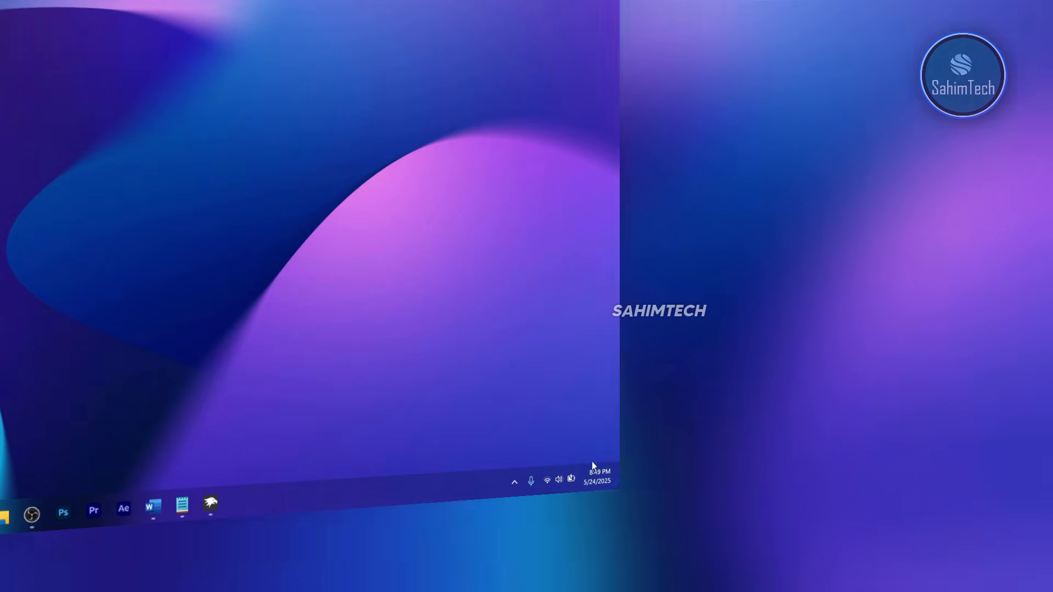
# Step: Examine the translucent theme's notification area and Start menu, including its alphabetical index and full list of apps
pyautogui.click(597, 479)
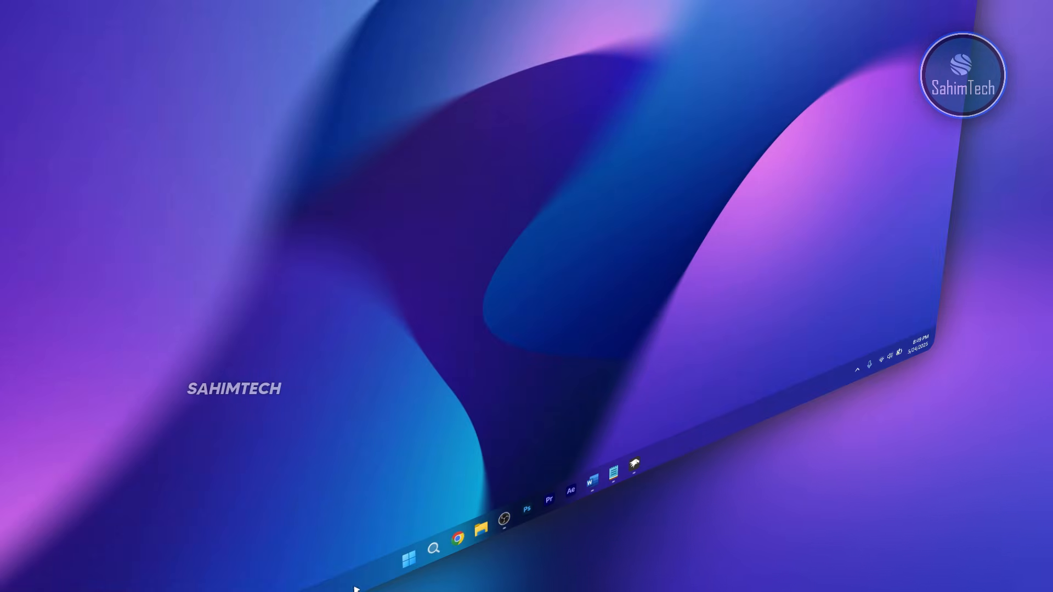
pyautogui.click(409, 560)
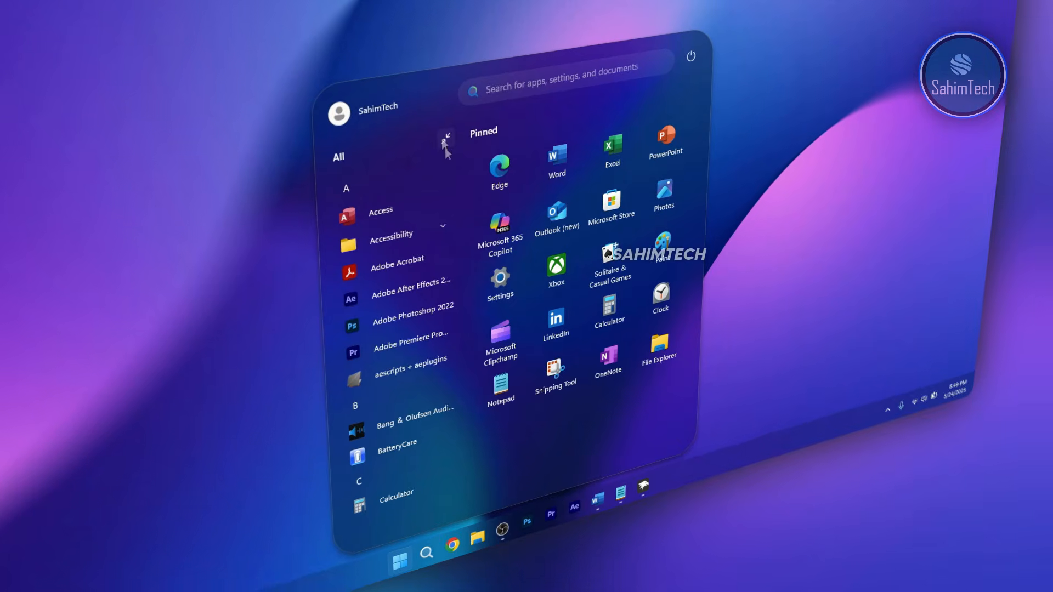
pyautogui.click(448, 144)
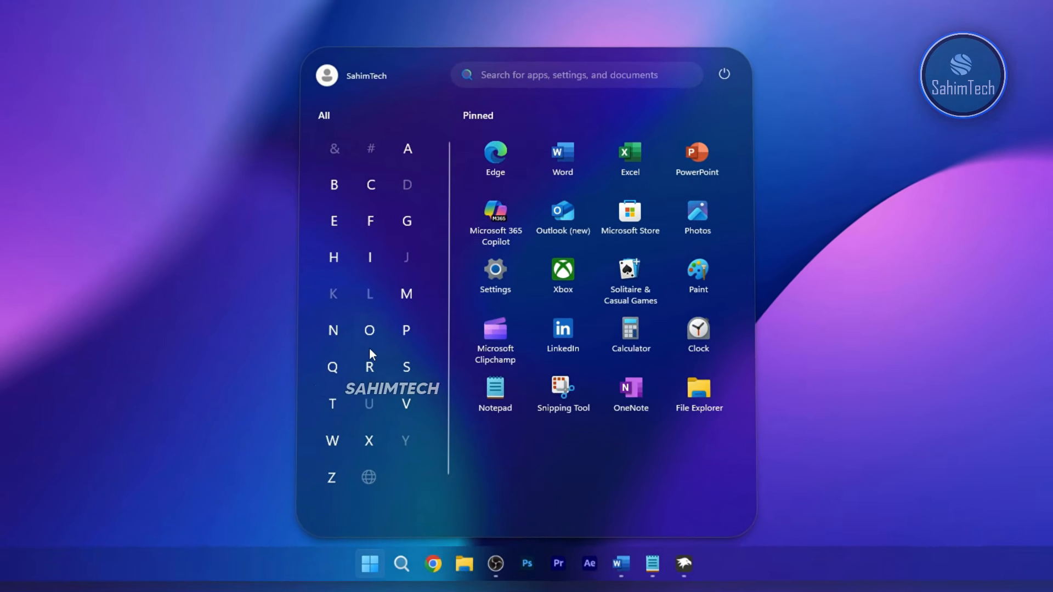
pyautogui.click(430, 161)
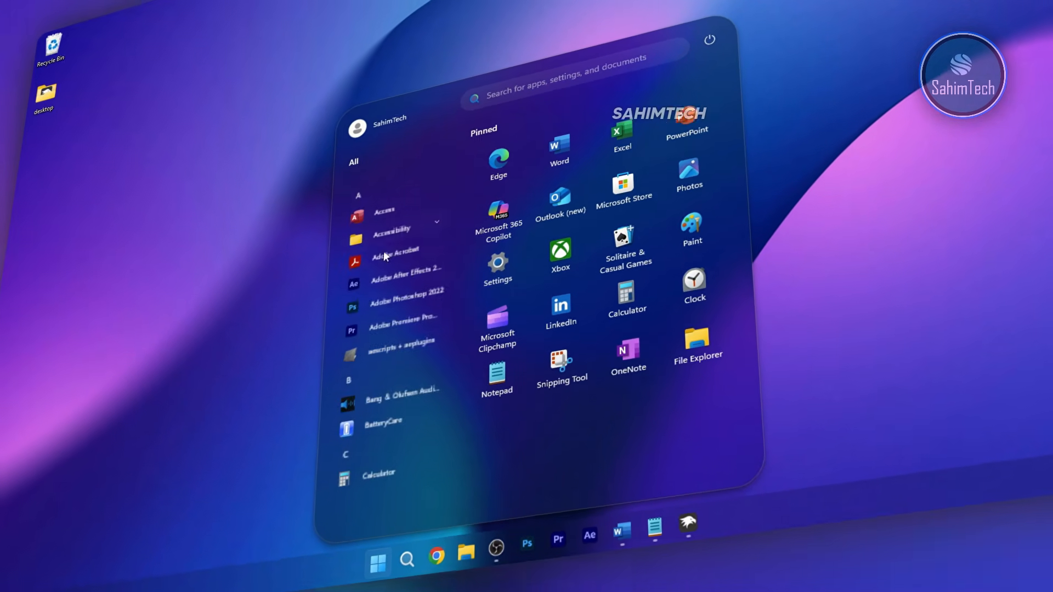
pyautogui.scroll(-6, 383, 321)
pyautogui.scroll(6, 398, 317)
pyautogui.scroll(-10, 445, 360)
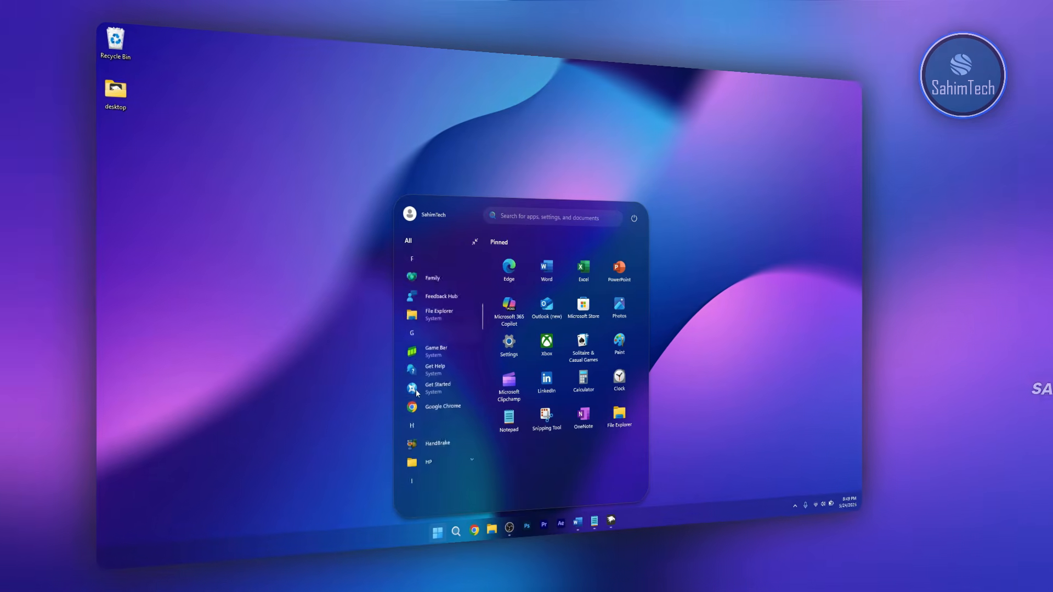
pyautogui.click(267, 382)
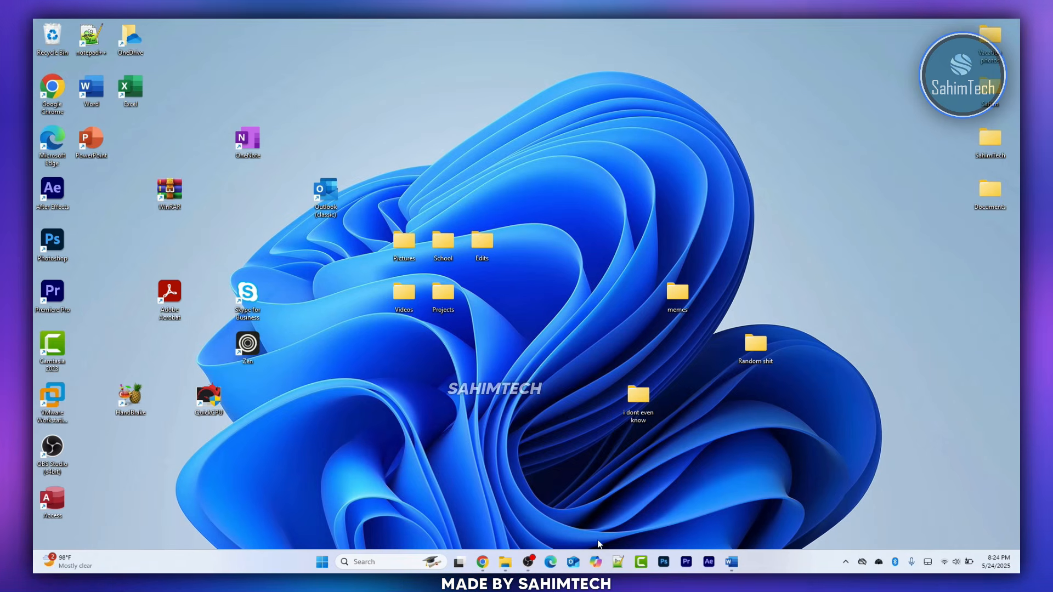
# Step: Inspect the unmodified desktop's File Explorer window, minimize it, and view the date and notification area
pyautogui.click(505, 562)
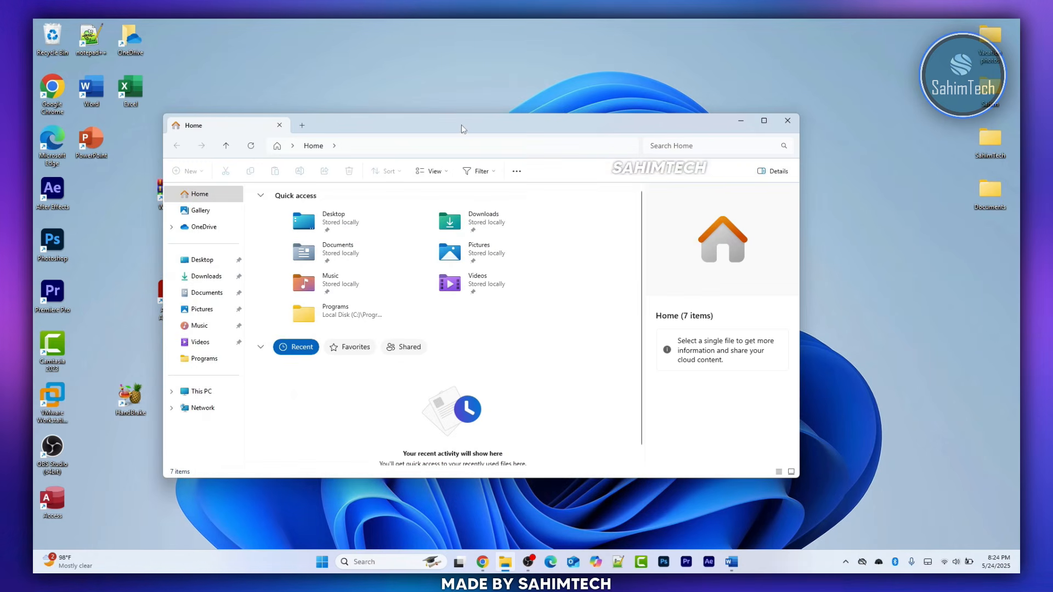
pyautogui.moveTo(462, 128); pyautogui.dragTo(446, 94)
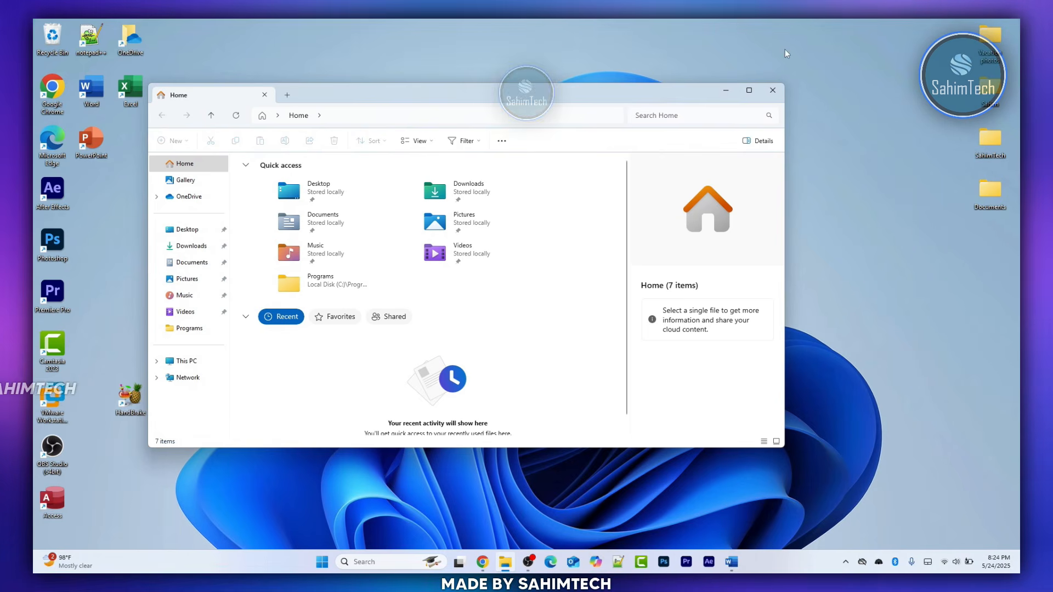
pyautogui.click(726, 90)
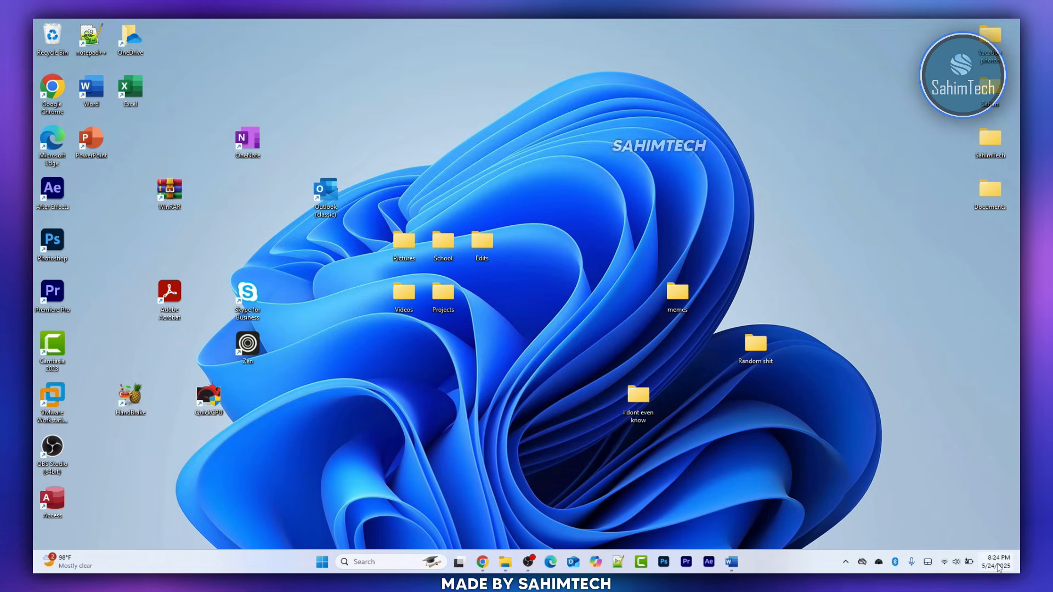
pyautogui.click(997, 564)
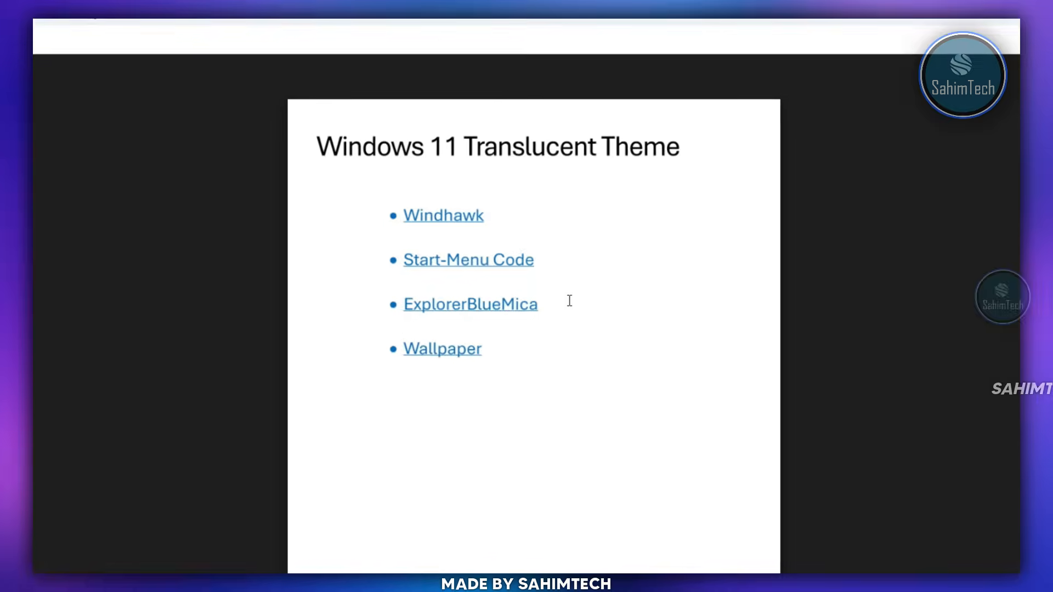
# Step: Open the Windhawk link from the theme document and download the Windhawk installer
pyautogui.click(447, 216)
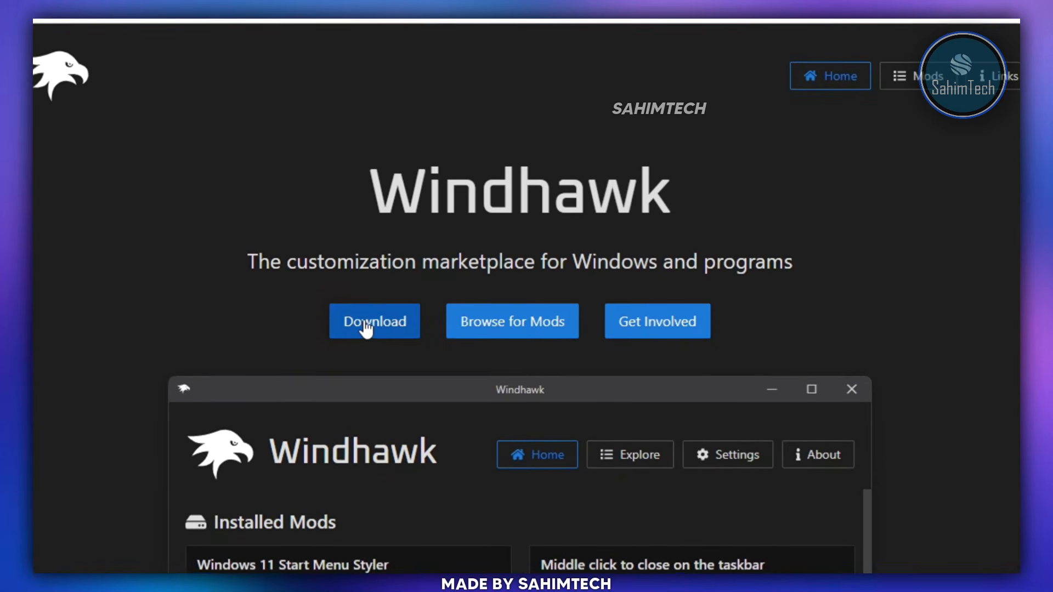
pyautogui.click(366, 329)
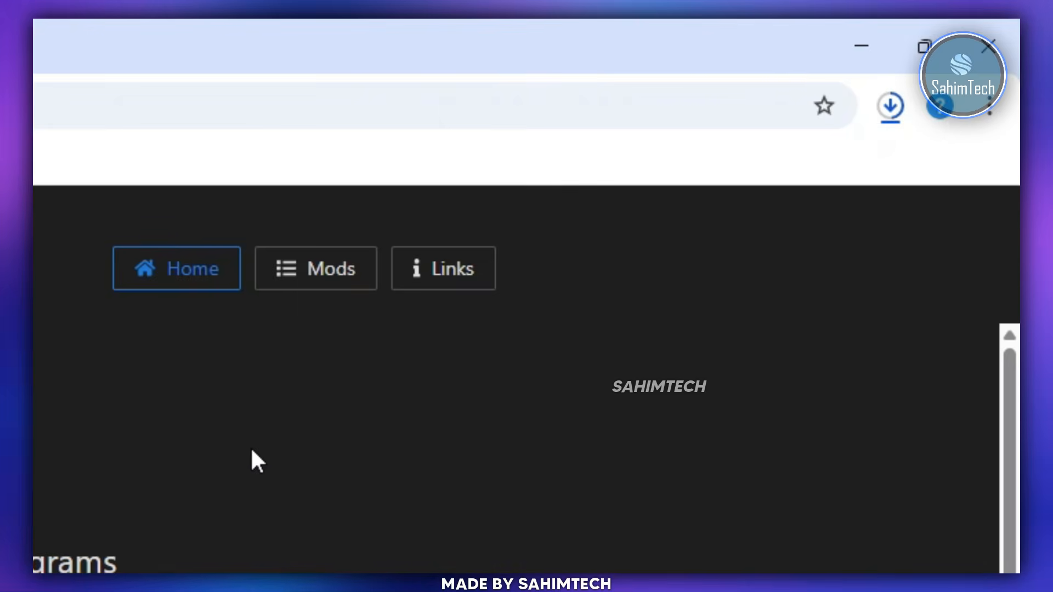
pyautogui.moveTo(646, 204)
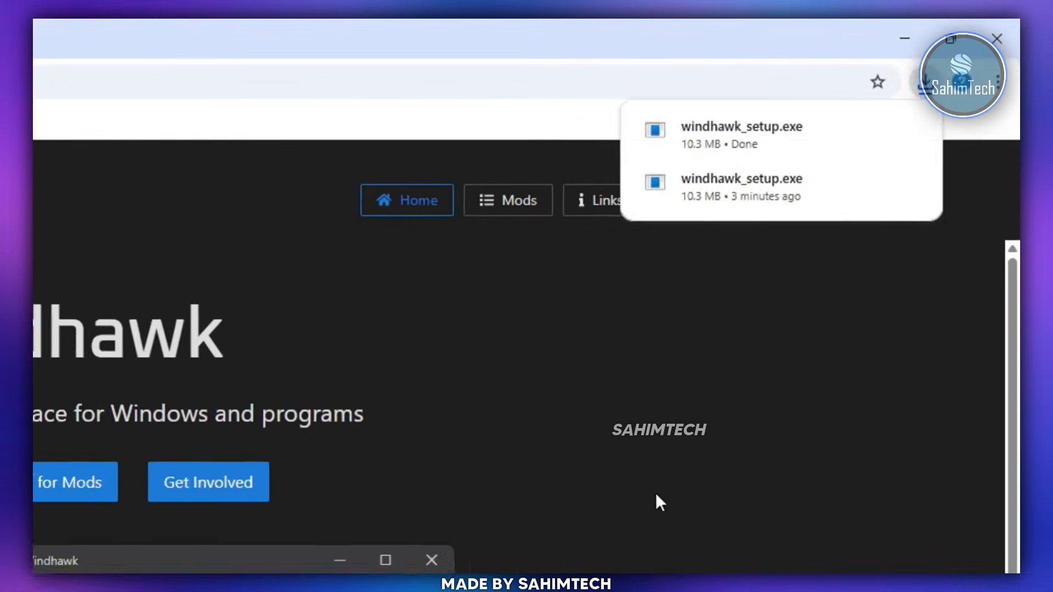
pyautogui.click(682, 261)
# Step: Run windhawk_setup from the Downloads folder with English as the installer language
pyautogui.click(505, 561)
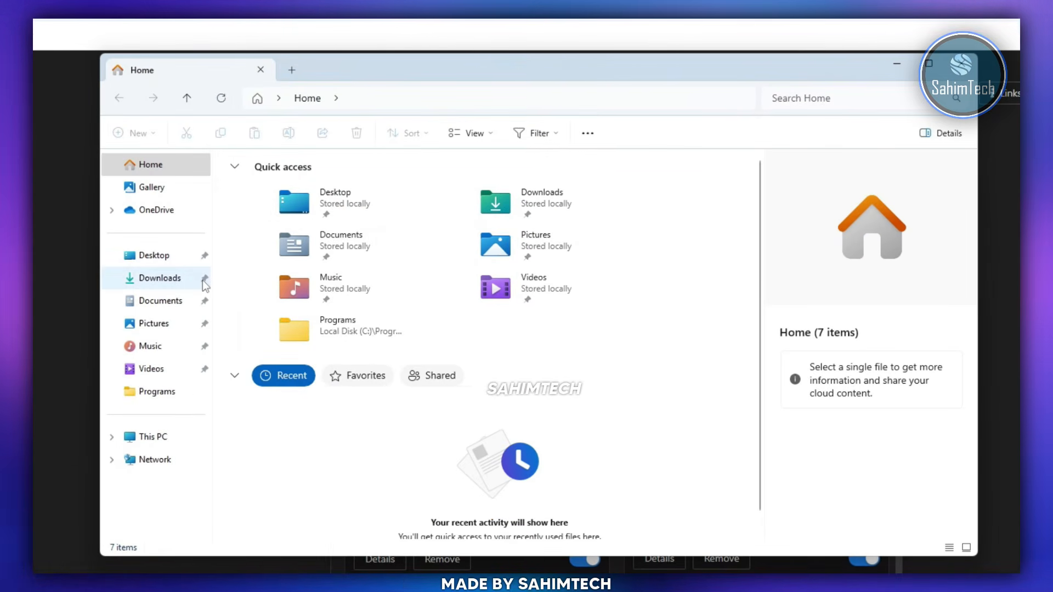
pyautogui.click(202, 281)
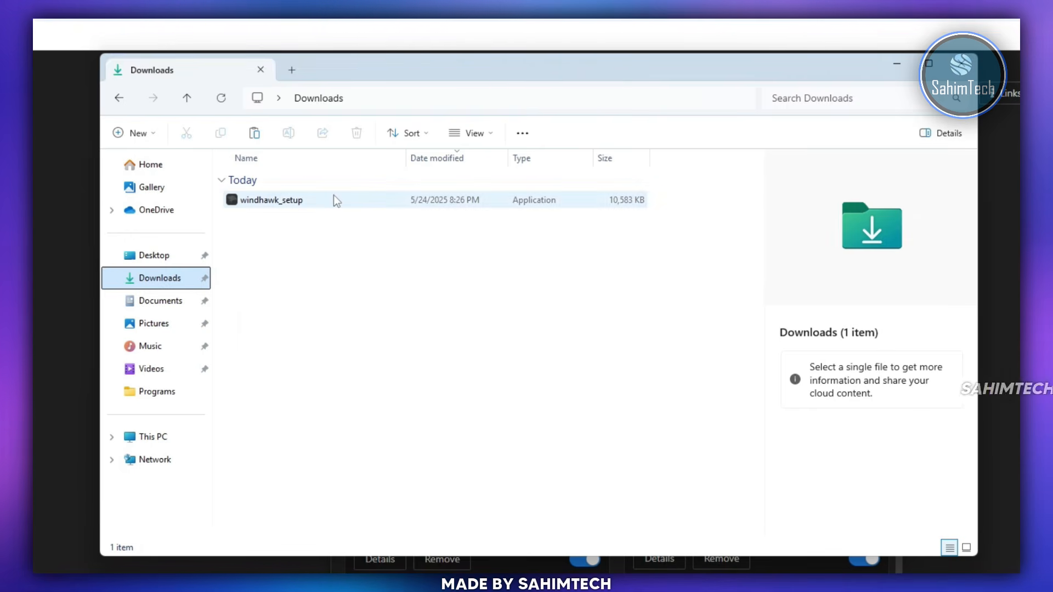
pyautogui.doubleClick(318, 203)
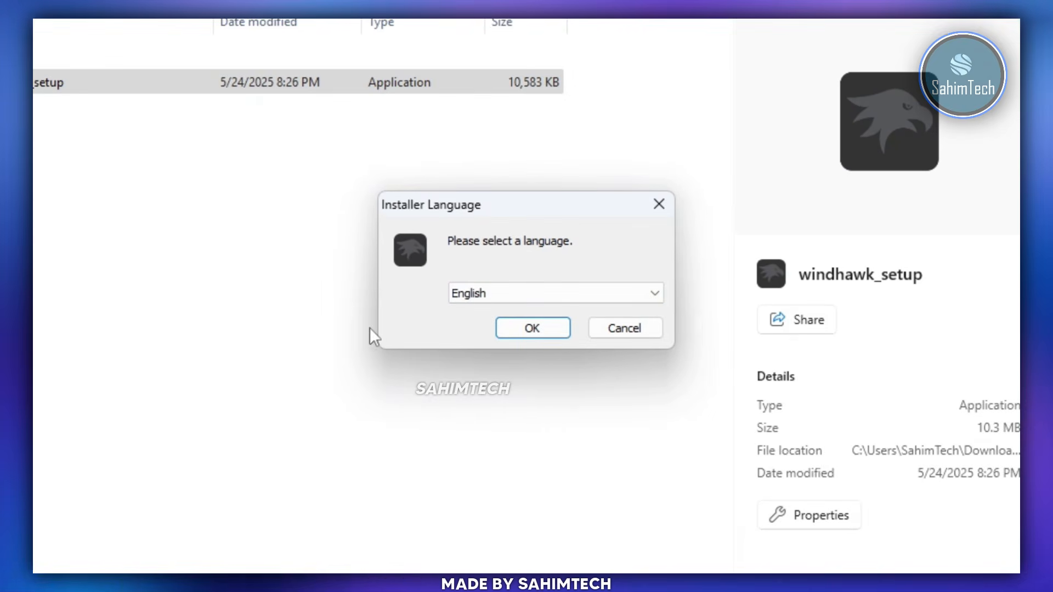
pyautogui.click(574, 293)
pyautogui.click(575, 293)
pyautogui.click(519, 327)
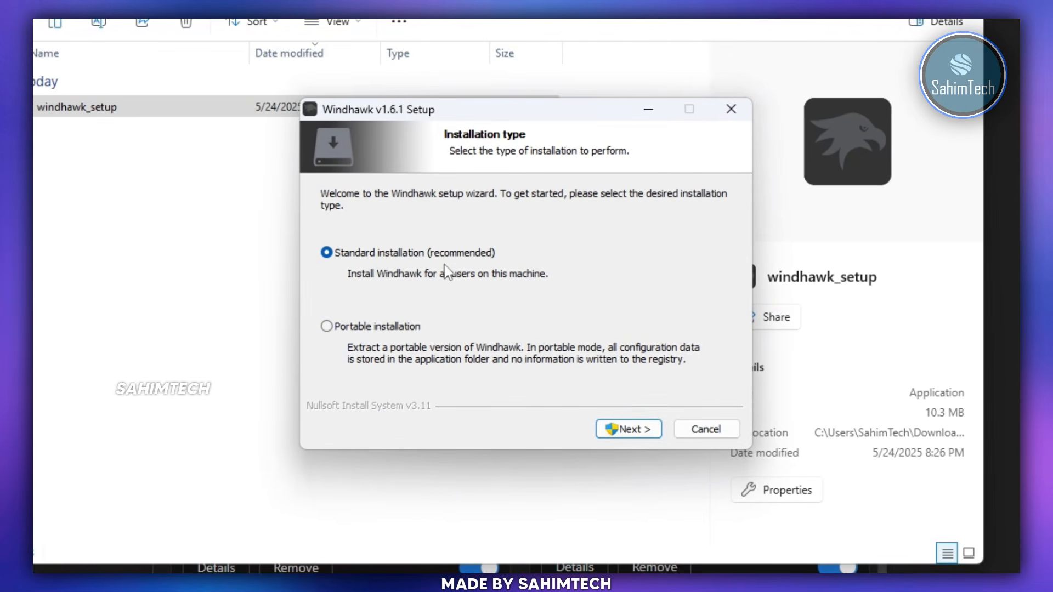
# Step: Install Windhawk as a standard installation with all components in C:\Program Files\Windhawk, and finish the setup with Open Windhawk enabled
pyautogui.click(643, 431)
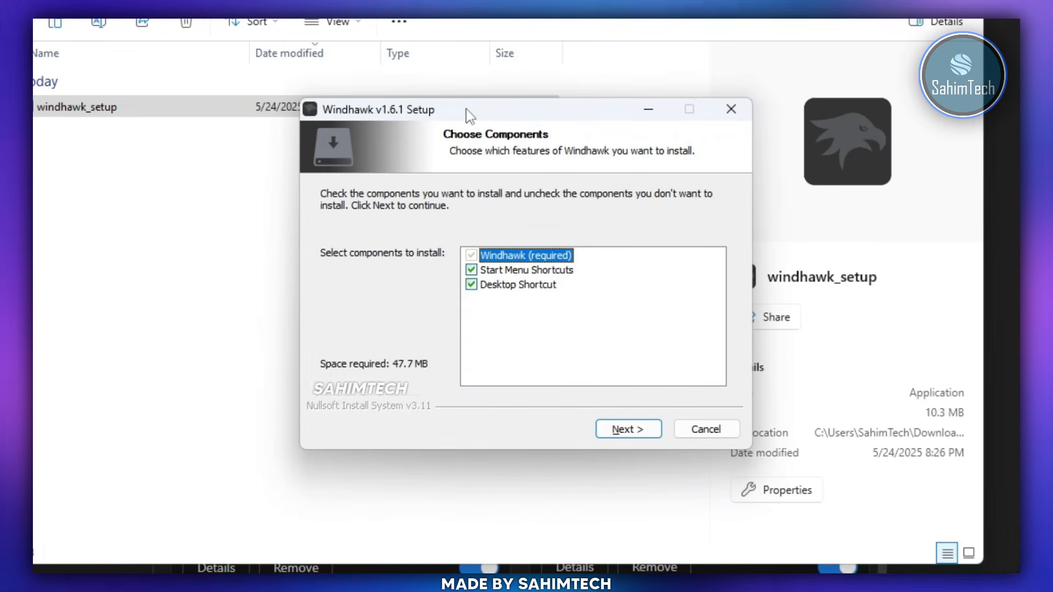
pyautogui.moveTo(468, 115); pyautogui.dragTo(484, 115)
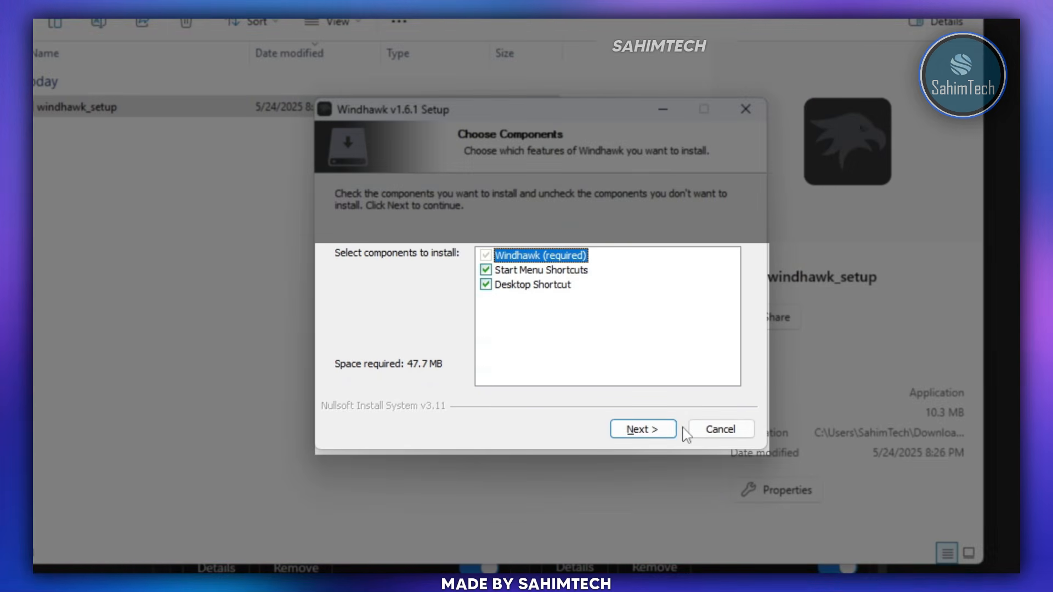
pyautogui.click(646, 429)
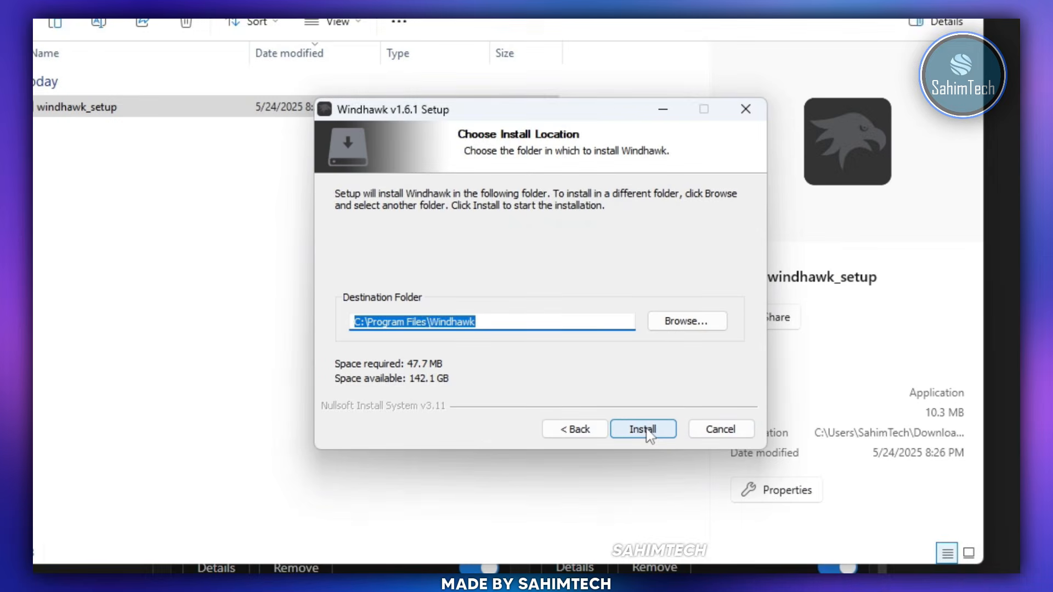
pyautogui.click(644, 428)
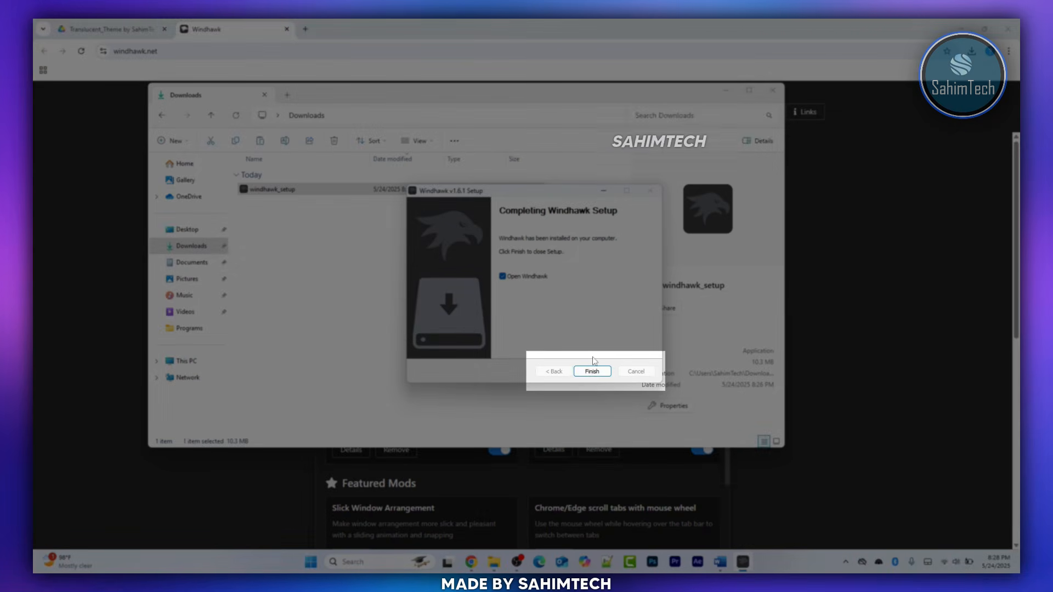
pyautogui.click(592, 372)
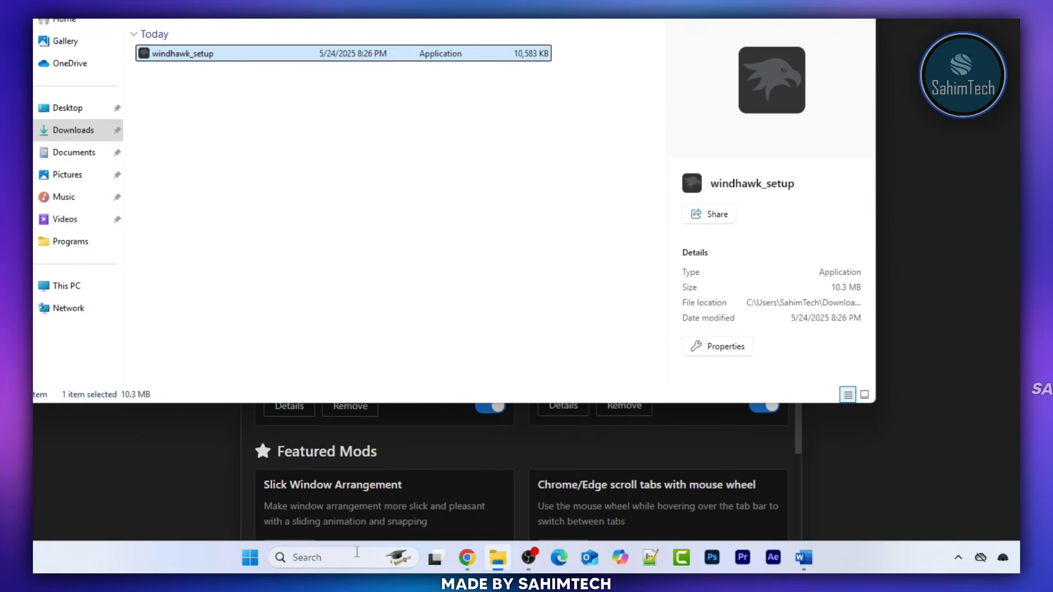
# Step: Search Windows for "windhawk" and launch the Windhawk app
pyautogui.click(356, 551)
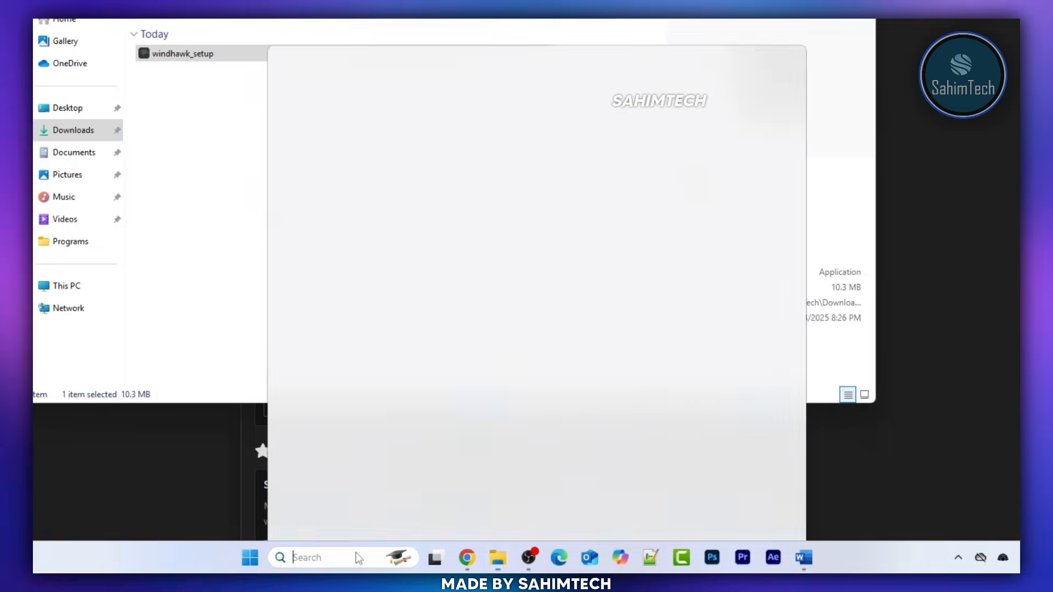
pyautogui.write('windhawk')
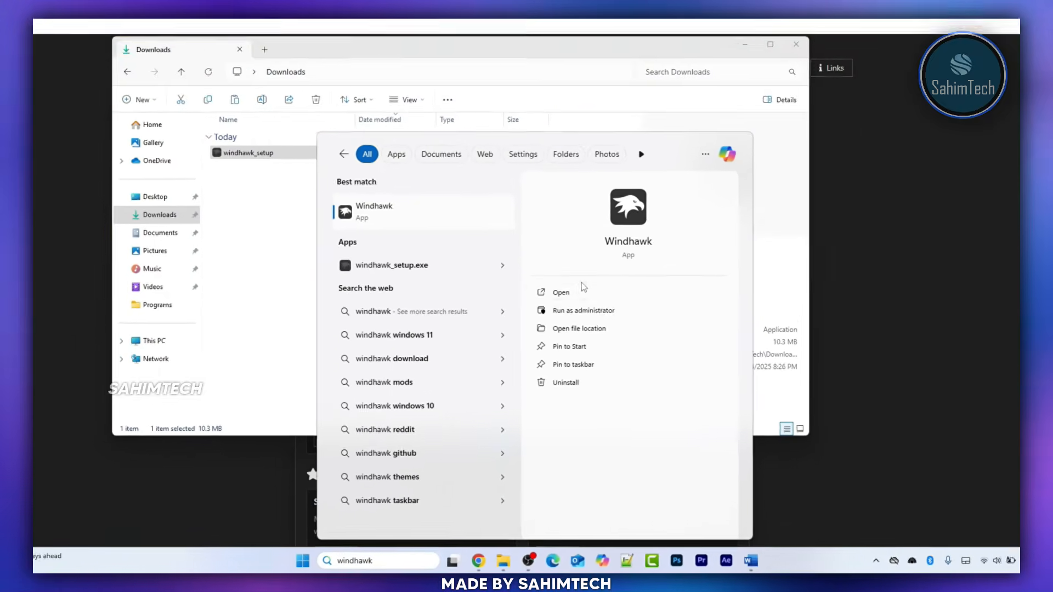
pyautogui.click(569, 226)
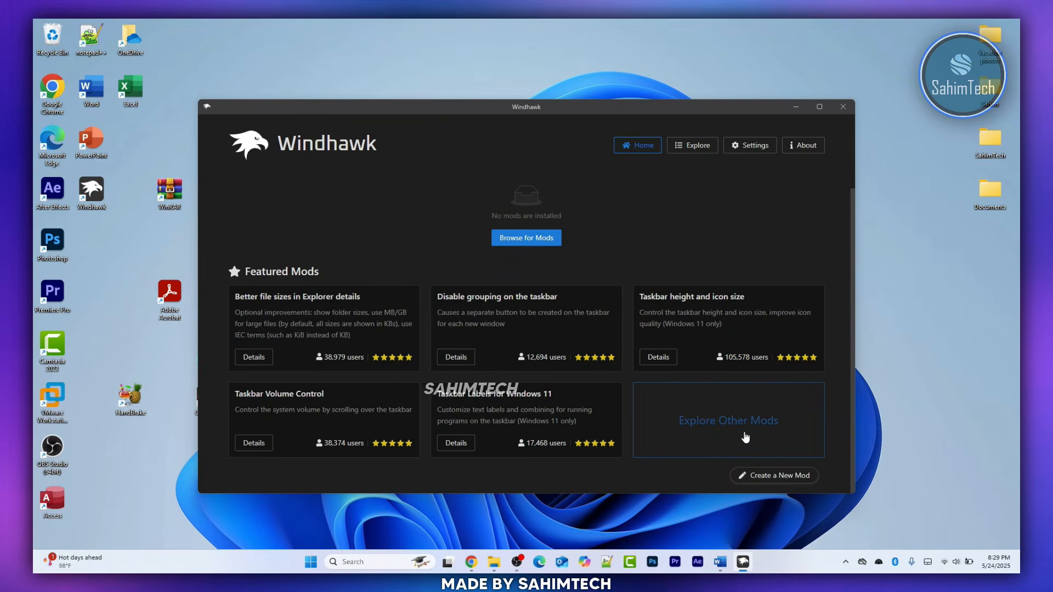
# Step: Find the Windows 11 Start Menu Styler mod among the other mods and install it, accepting the risk
pyautogui.click(745, 436)
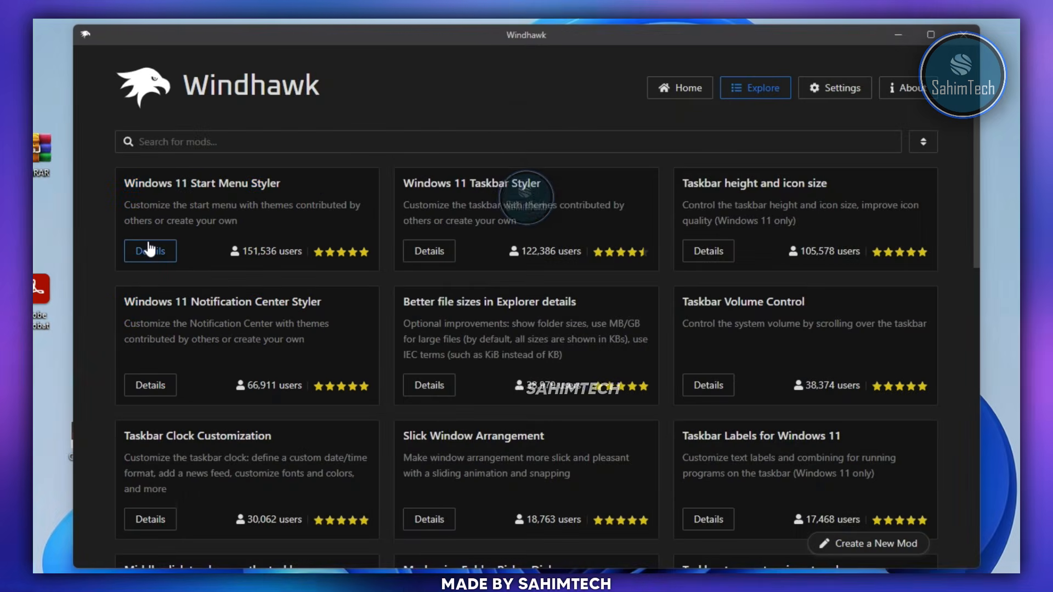
pyautogui.click(149, 248)
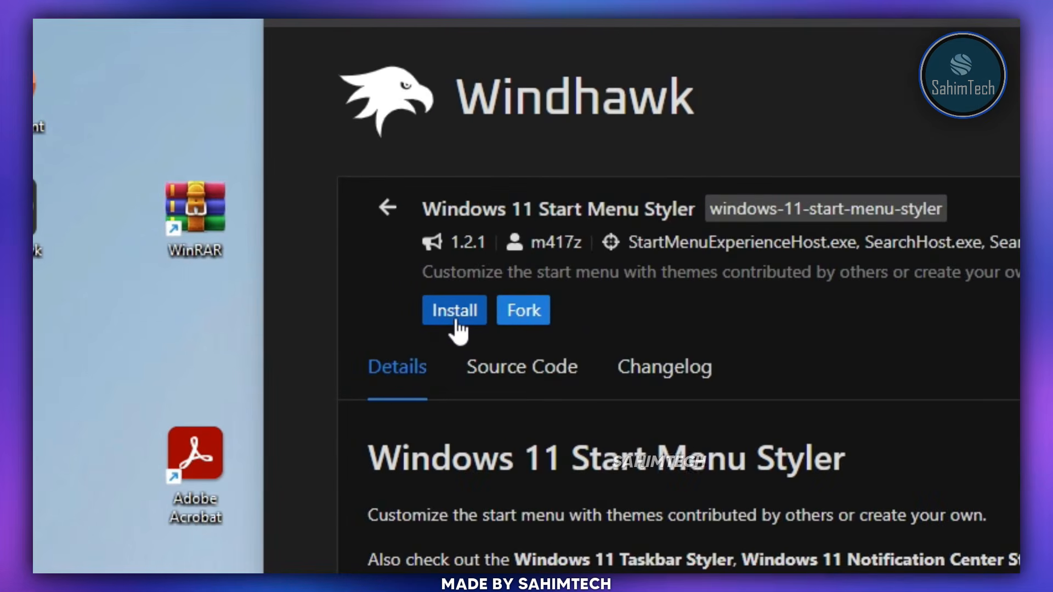
pyautogui.click(456, 329)
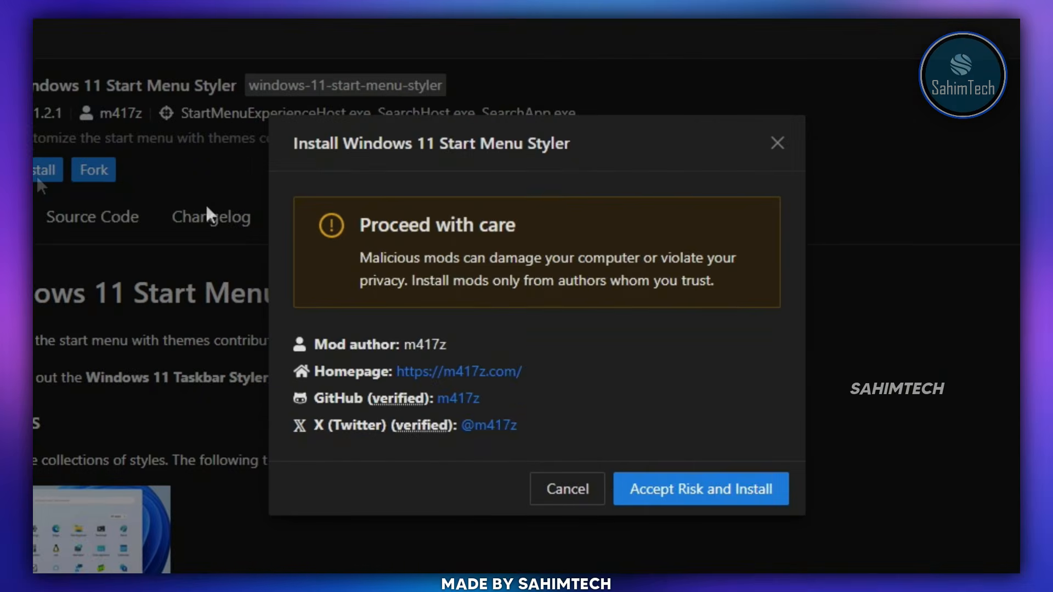
pyautogui.moveTo(347, 231); pyautogui.dragTo(579, 237)
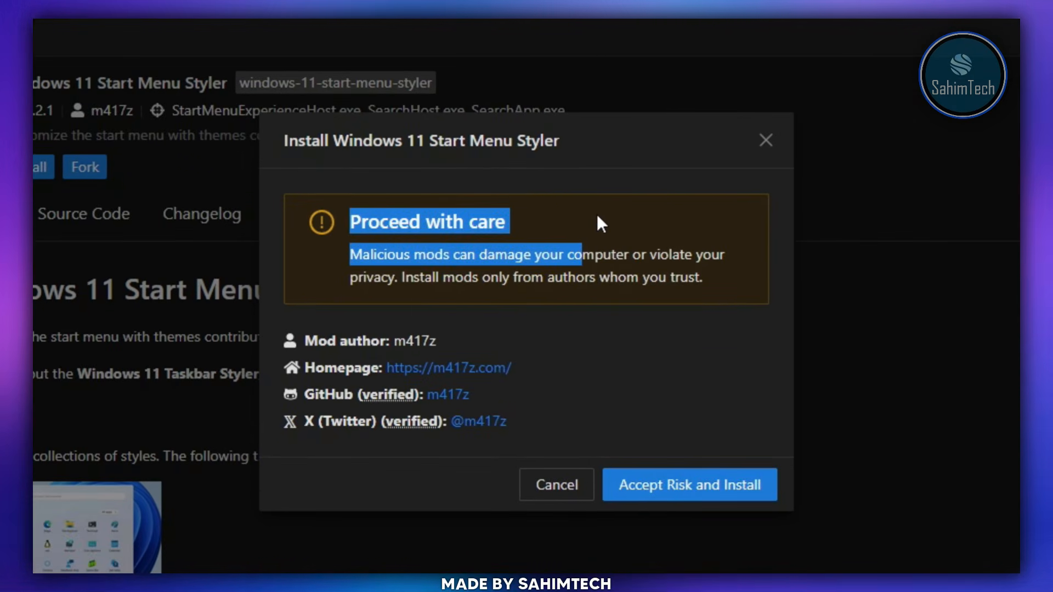
pyautogui.click(598, 217)
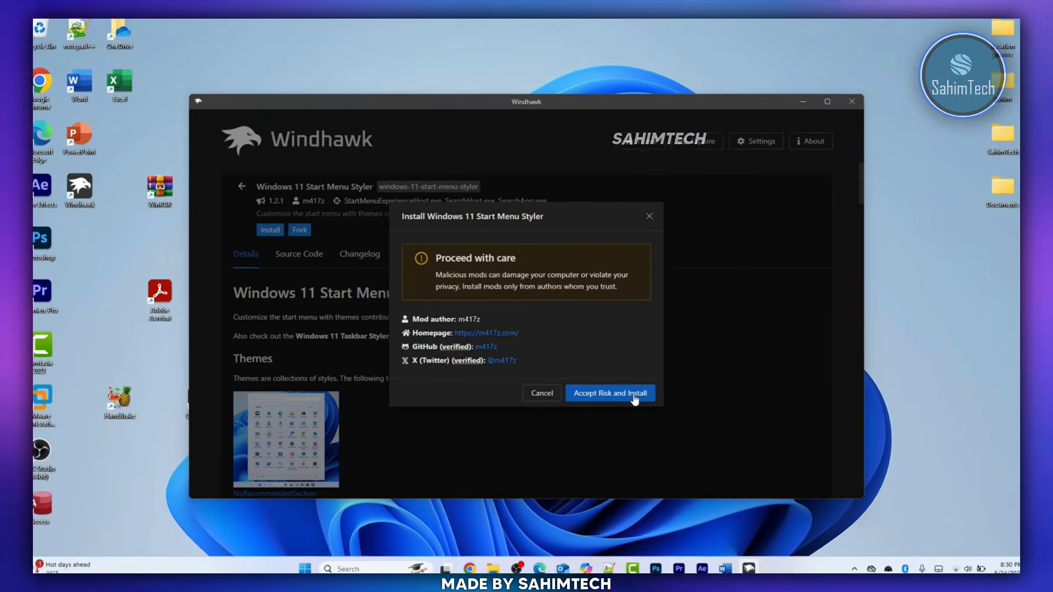
pyautogui.click(650, 491)
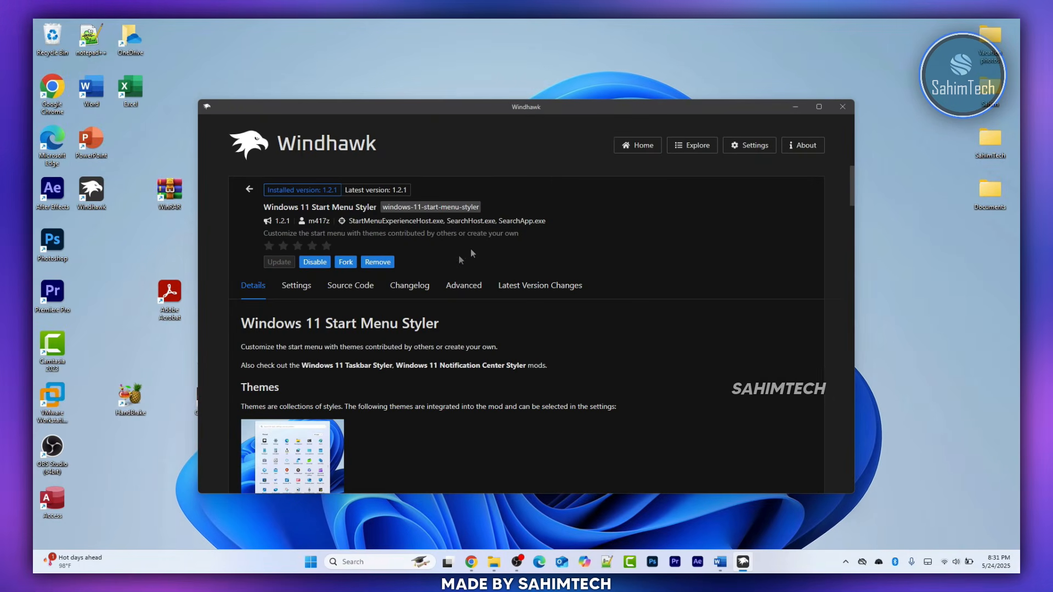
# Step: Open the Start Menu Styler's advanced options and select all of the mod settings text
pyautogui.click(463, 285)
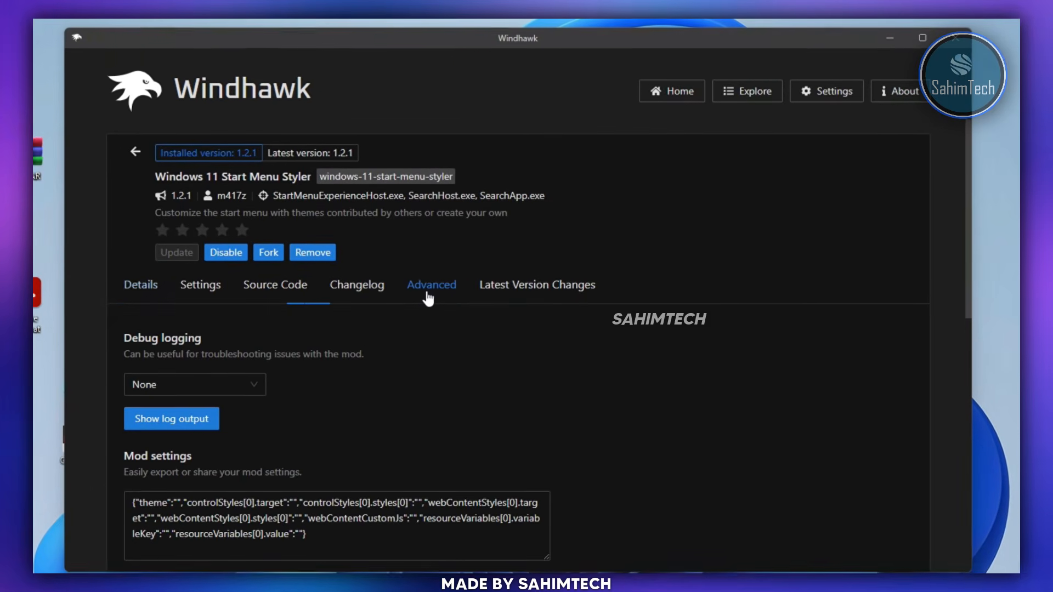
pyautogui.scroll(-5, 403, 318)
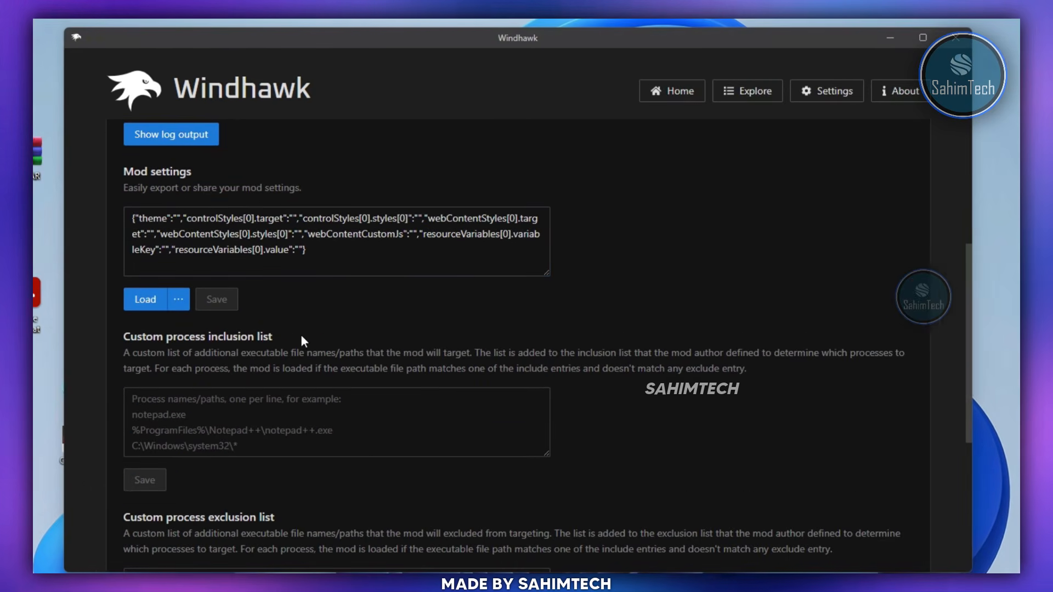
pyautogui.hotkey('ctrl', 'a')
# Step: Switch to the browser, open the Start-Menu Code link in the Translucent Theme document, and download Start Menu Code.txt
pyautogui.click(661, 205)
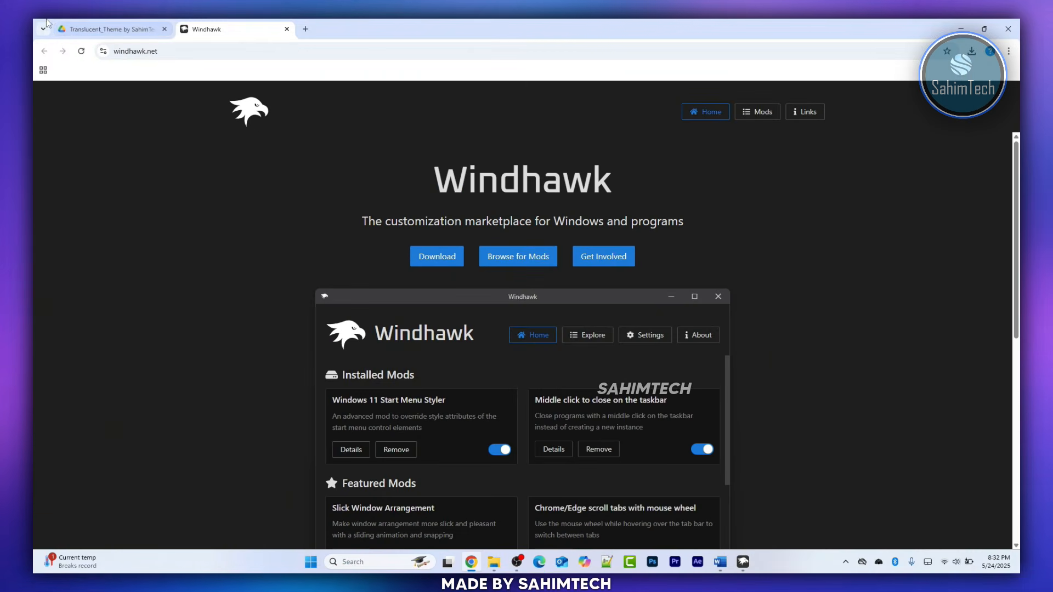
pyautogui.click(101, 31)
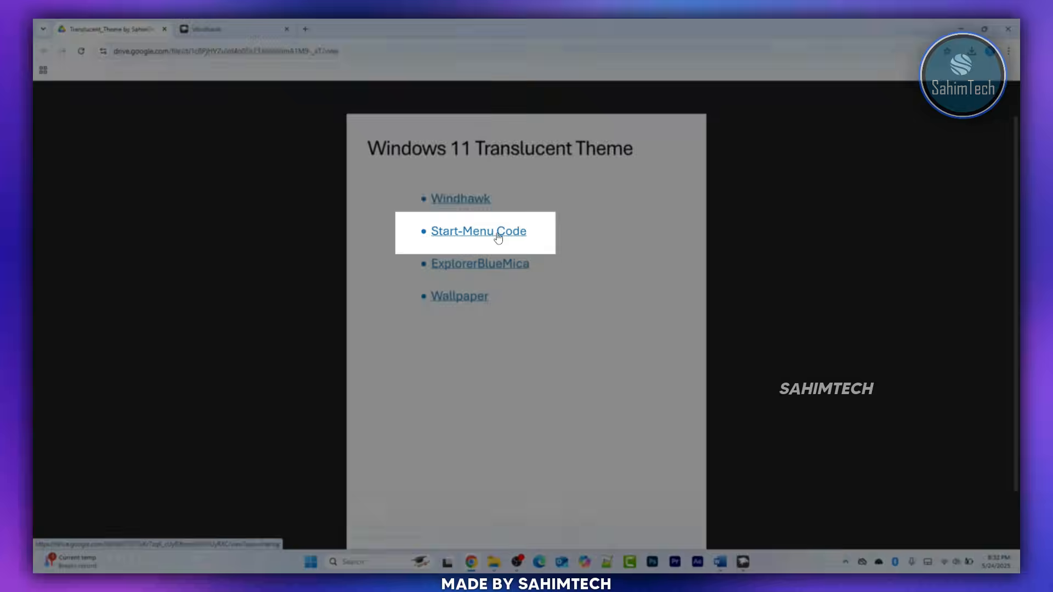
pyautogui.click(495, 237)
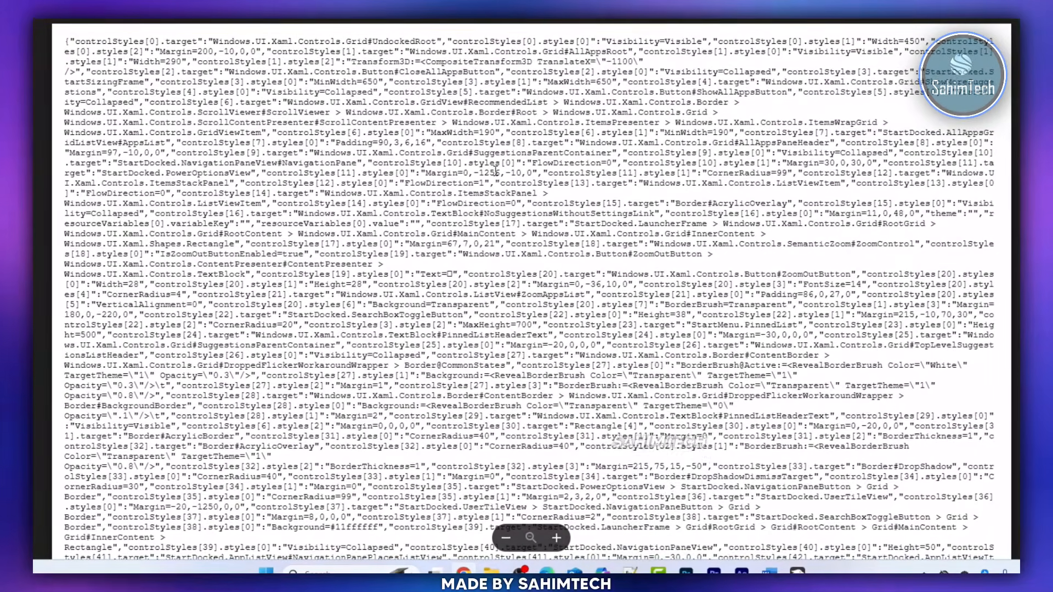
pyautogui.scroll(-3, 73, 111)
pyautogui.scroll(3, 192, 252)
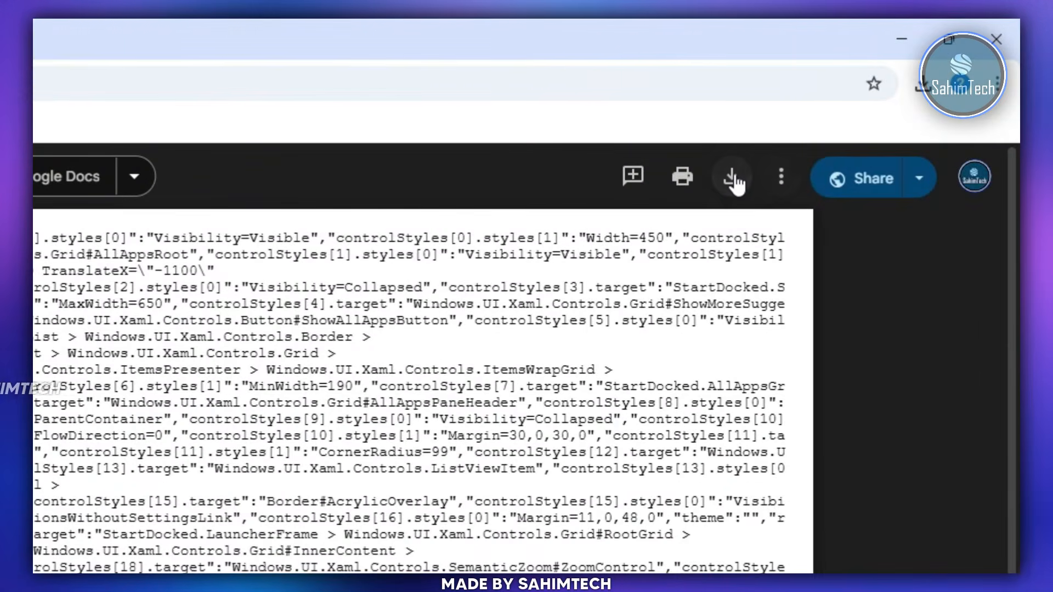
pyautogui.click(877, 99)
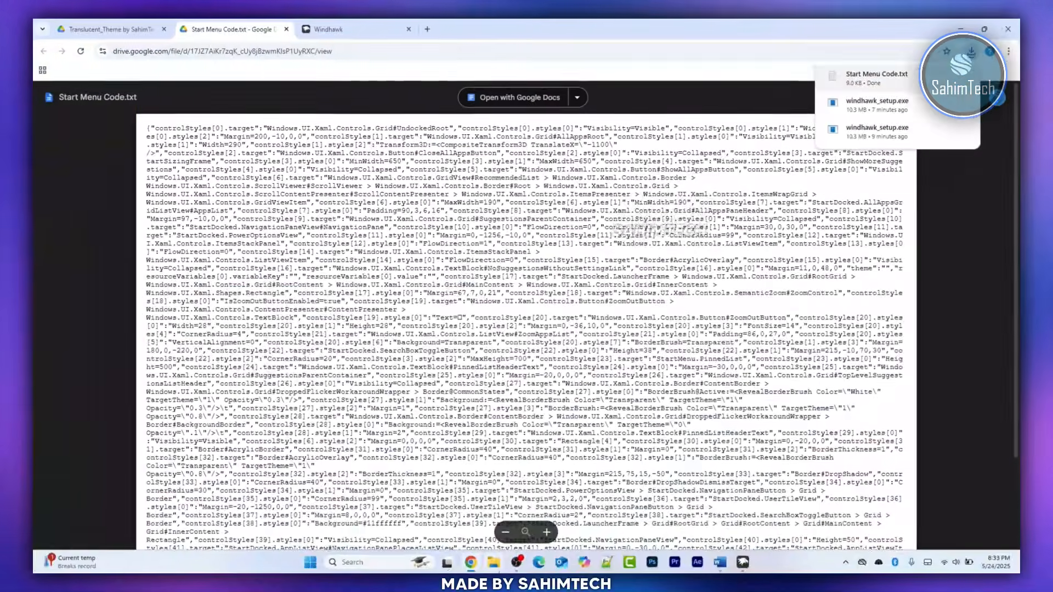
# Step: Open Start Menu Code.txt from the Downloads folder and copy its entire contents
pyautogui.click(494, 561)
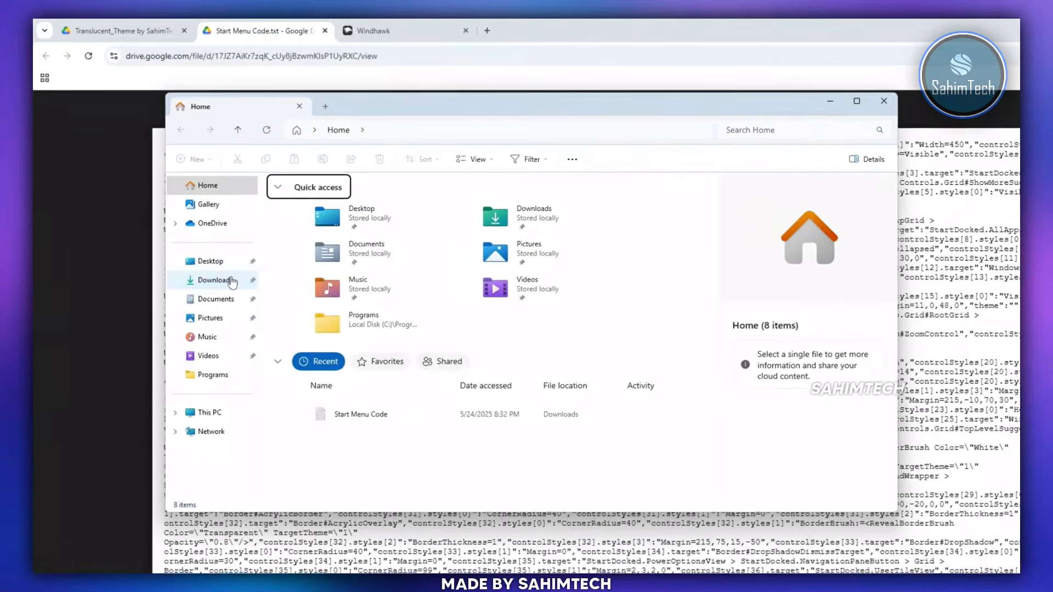
pyautogui.click(202, 276)
pyautogui.doubleClick(387, 219)
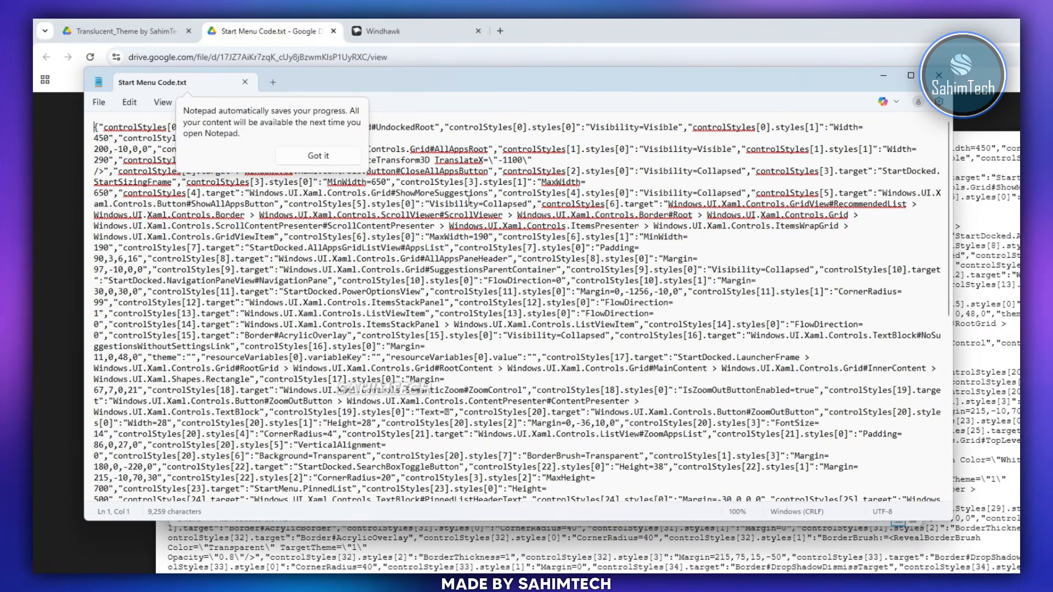
pyautogui.click(373, 225)
pyautogui.scroll(-10, 394, 210)
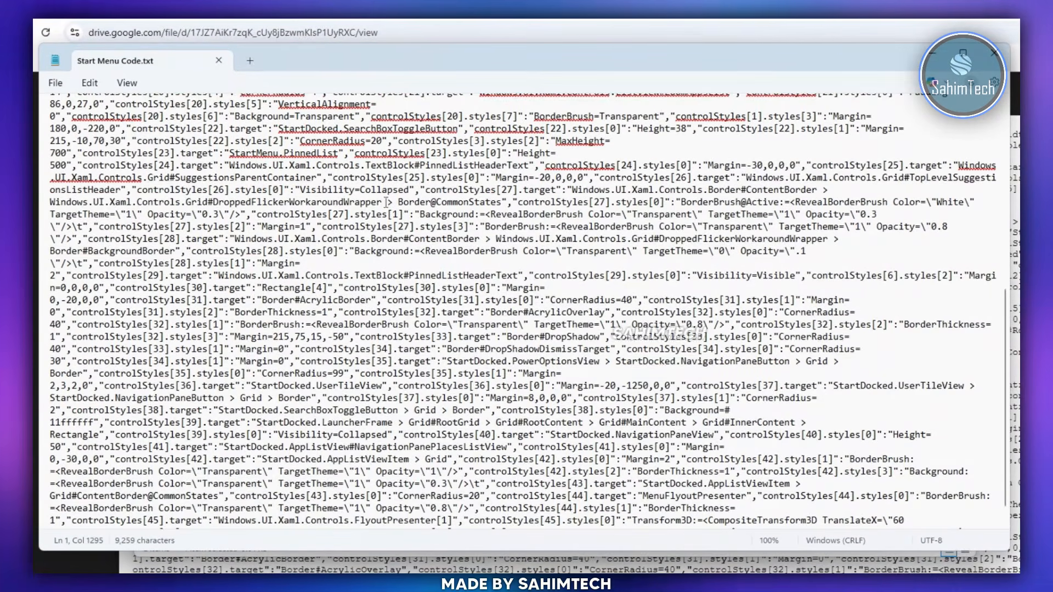
pyautogui.click(409, 264)
pyautogui.hotkey('ctrl', 'a')
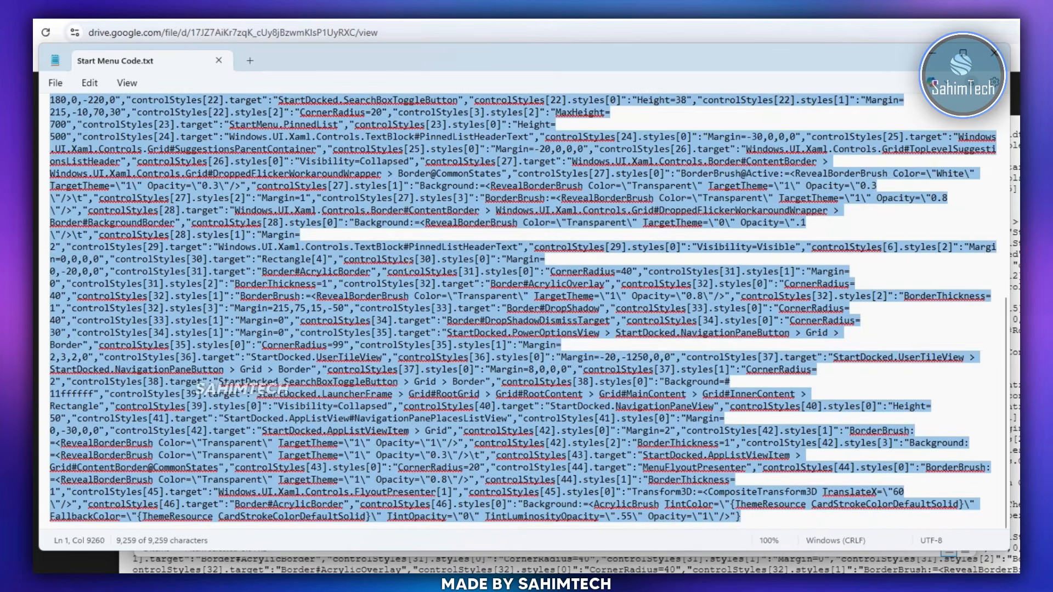
pyautogui.rightClick(458, 294)
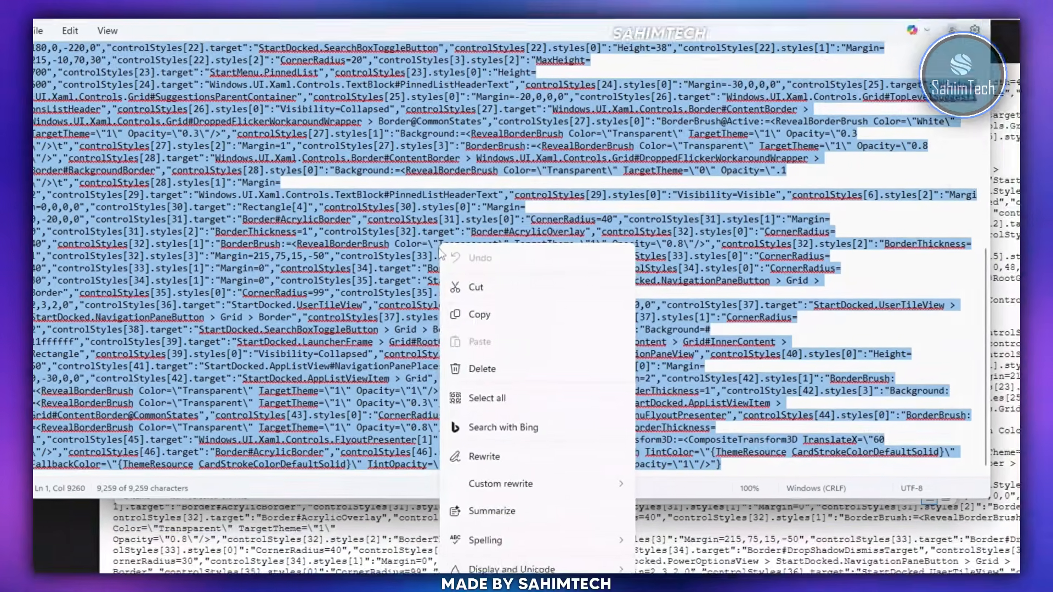
pyautogui.click(477, 312)
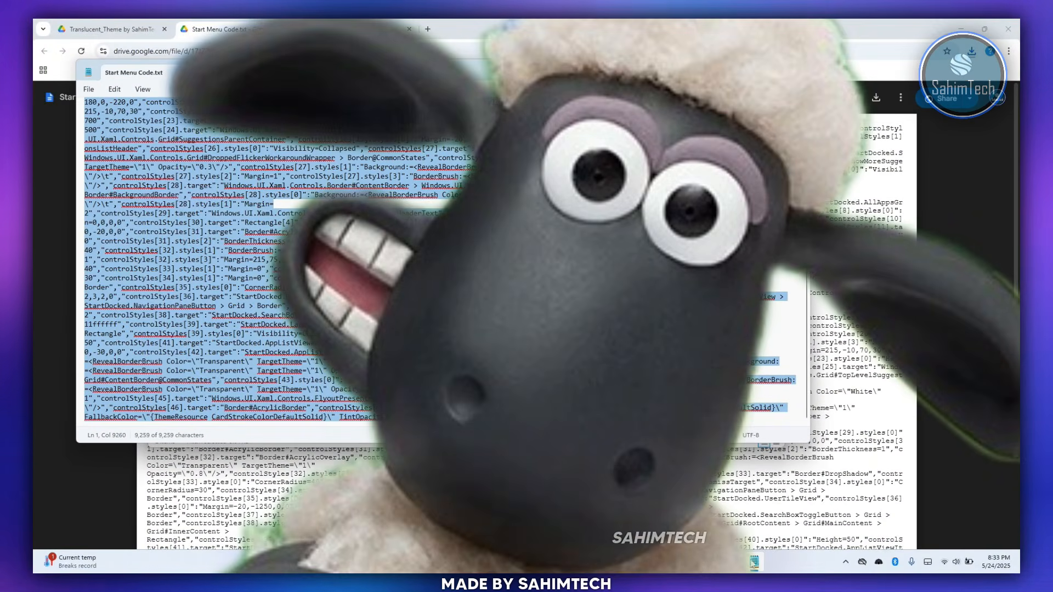
# Step: In Windhawk, replace the Start Menu Styler's existing mod settings text with the copied code and save it
pyautogui.click(743, 563)
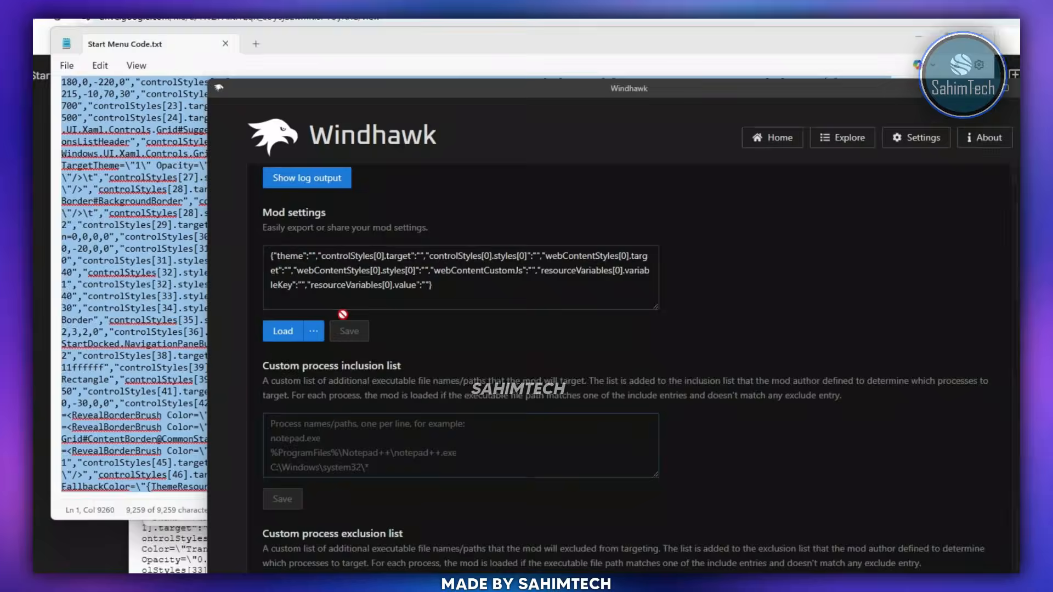
pyautogui.click(328, 261)
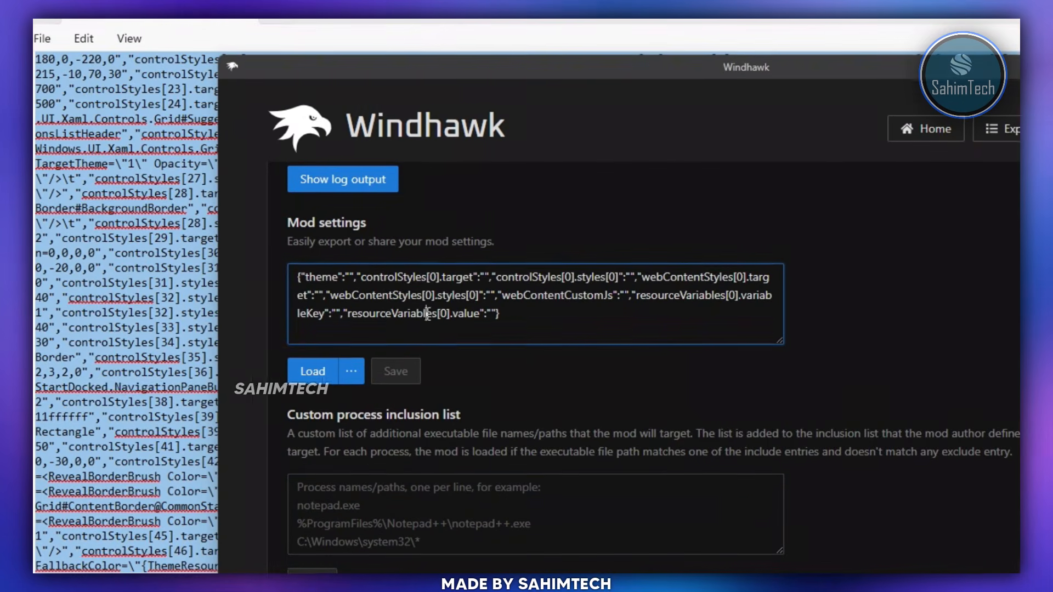
pyautogui.hotkey('ctrl', 'a')
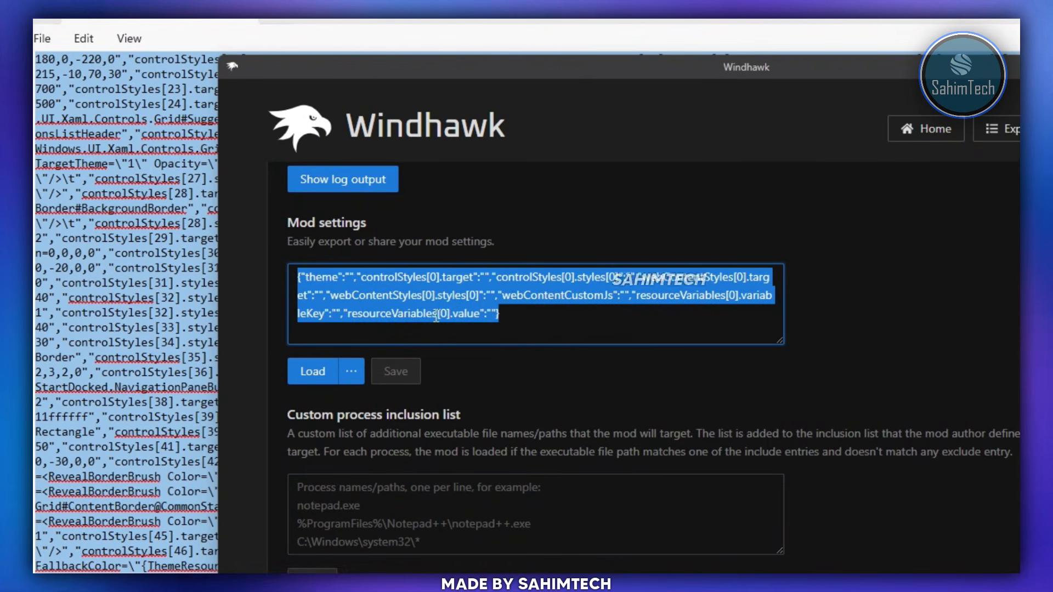
pyautogui.press('BackSpace')
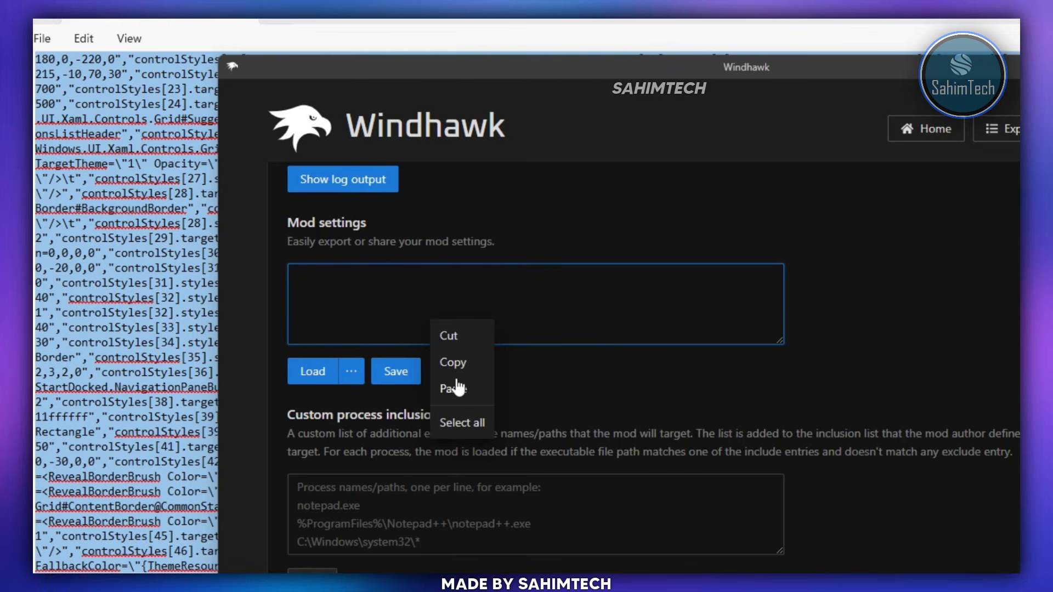
pyautogui.click(453, 383)
pyautogui.scroll(10, 575, 333)
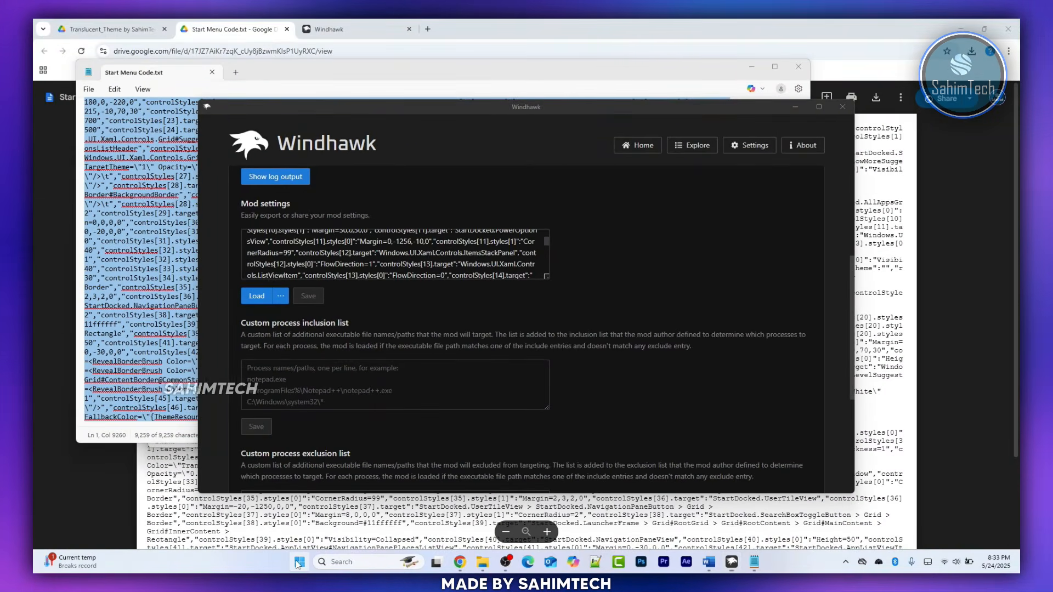
# Step: Clear the desktop of the Downloads window and examine the restyled Start menu, including its full app list and zoom-out control
pyautogui.click(298, 561)
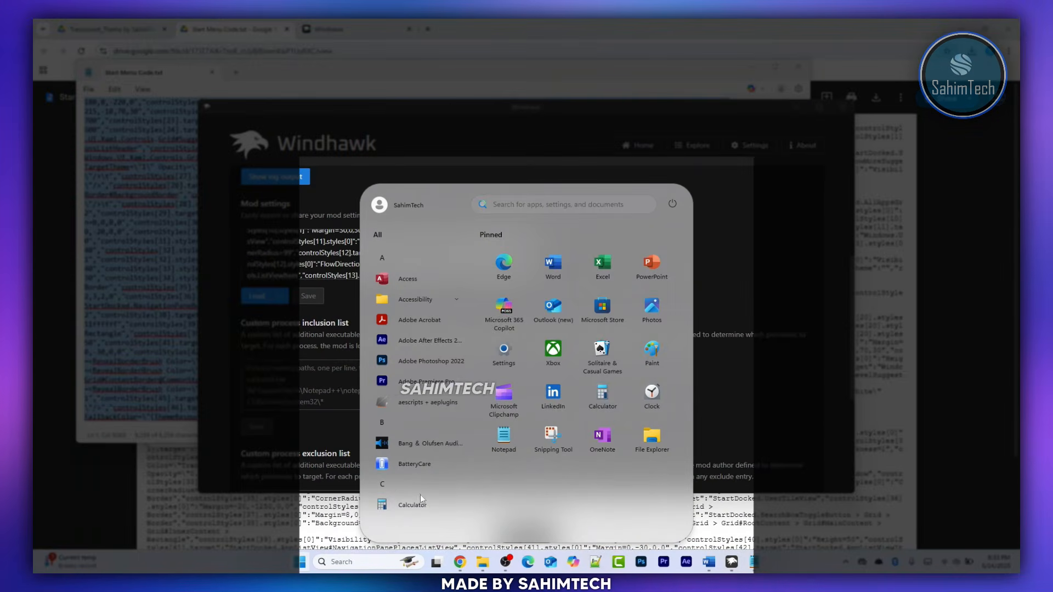
pyautogui.scroll(-10, 416, 373)
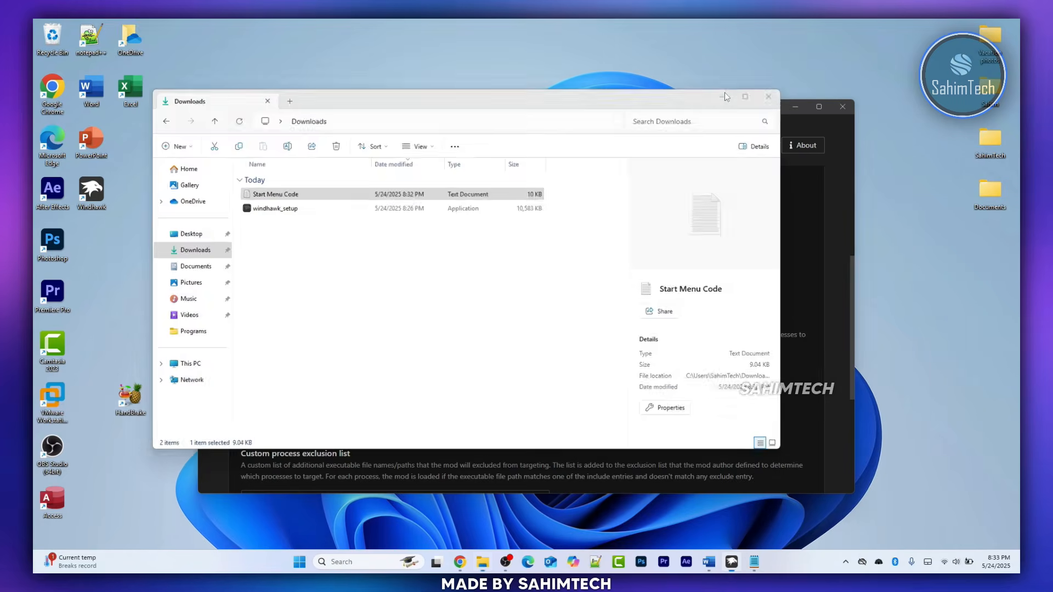
pyautogui.click(722, 96)
pyautogui.click(297, 561)
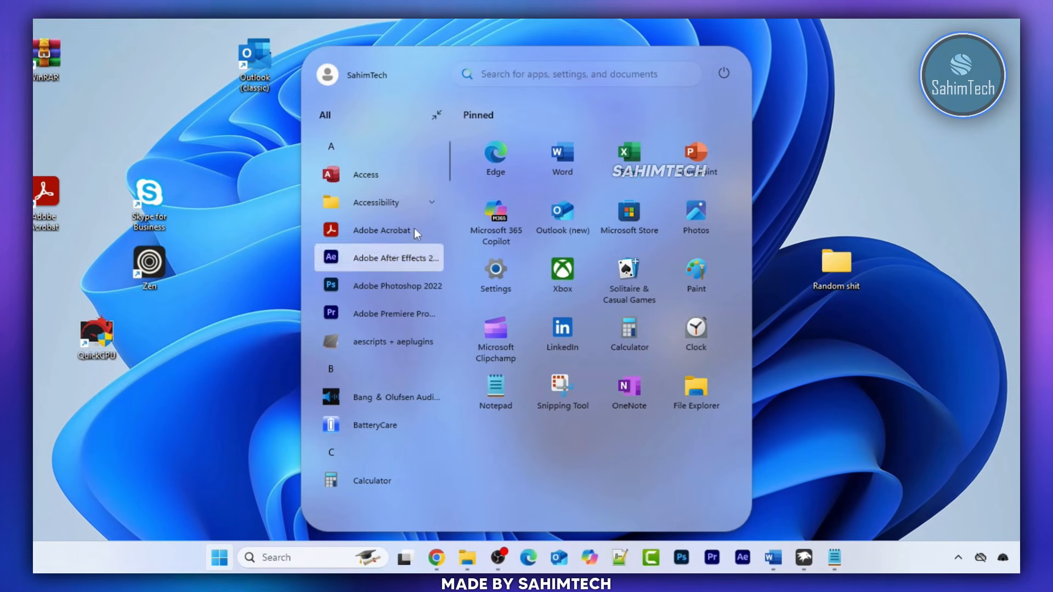
pyautogui.scroll(-10, 413, 228)
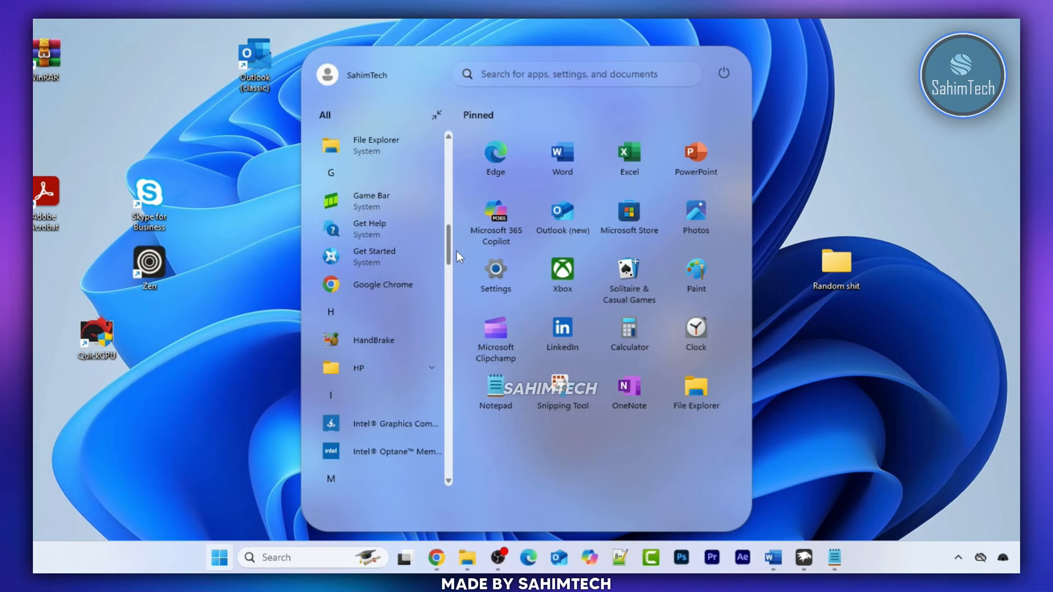
pyautogui.moveTo(456, 251); pyautogui.dragTo(440, 343)
pyautogui.moveTo(442, 383); pyautogui.dragTo(464, 133)
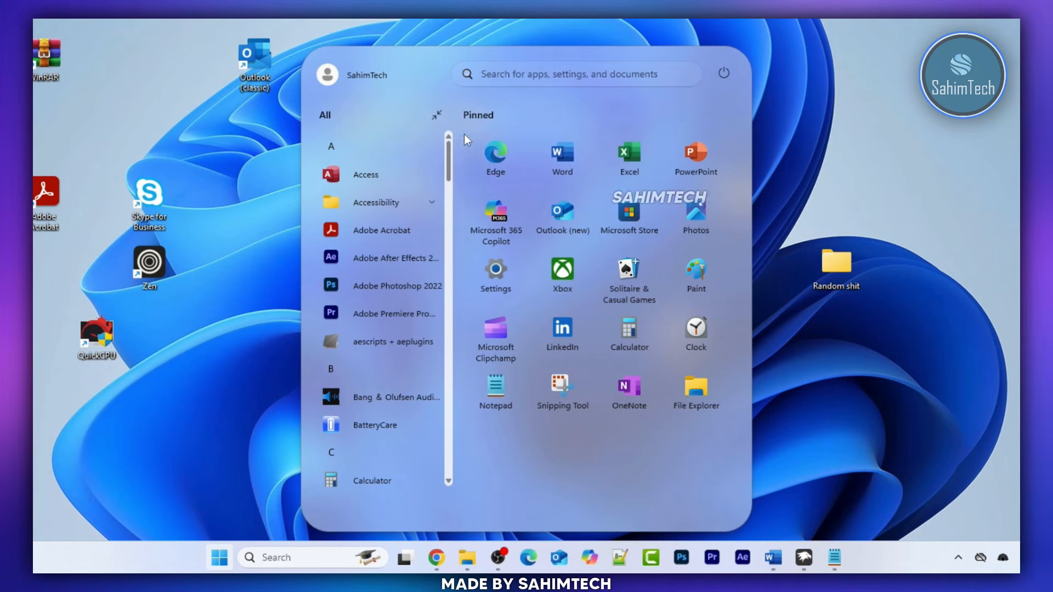
pyautogui.click(433, 115)
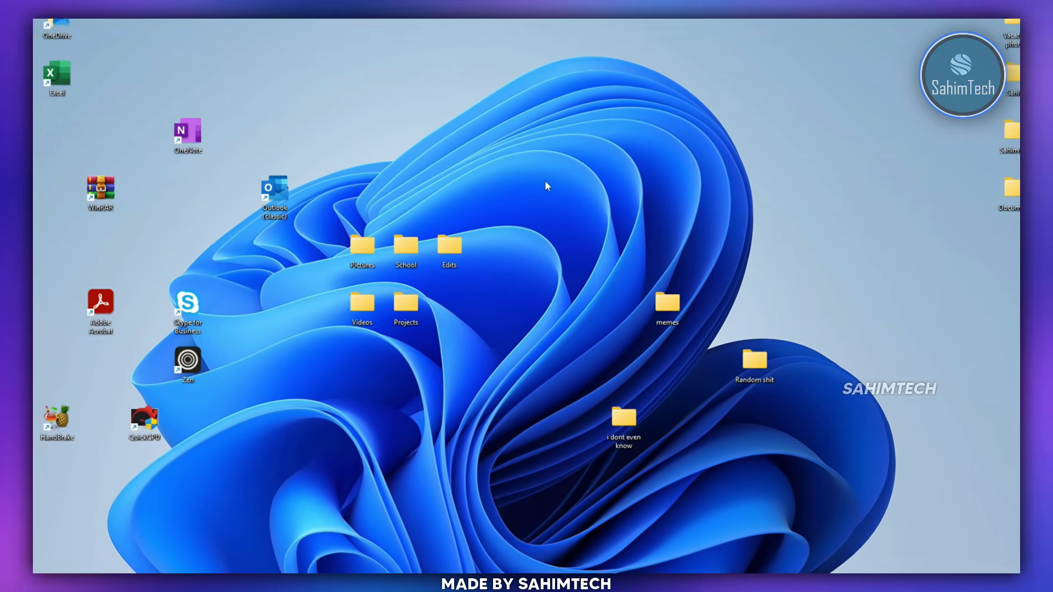
# Step: Set the Windows color mode to Dark in the personalization settings and check the Start menu's app list in that mode
pyautogui.rightClick(568, 181)
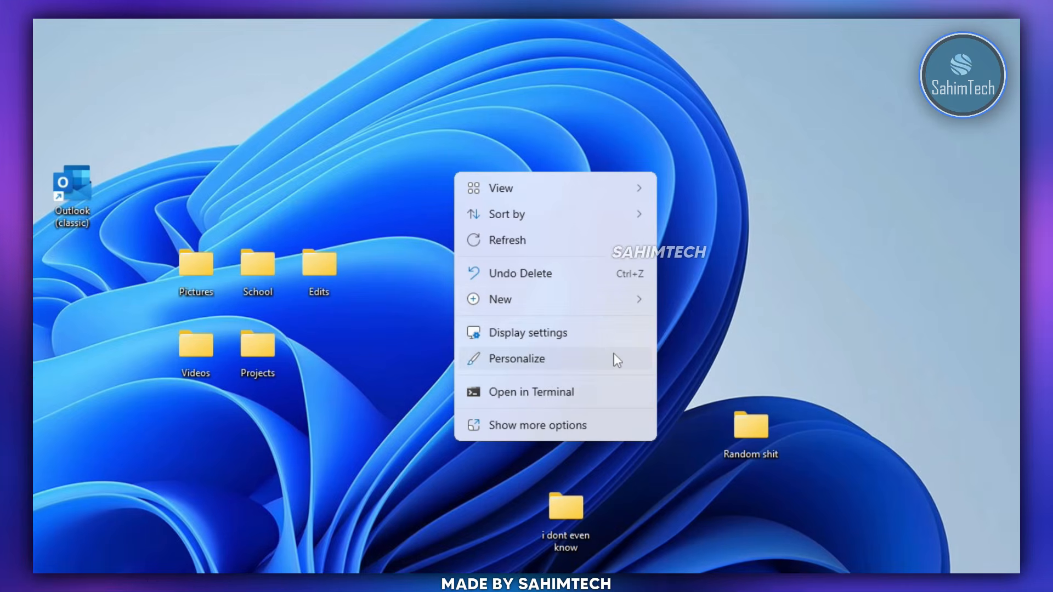
pyautogui.click(614, 359)
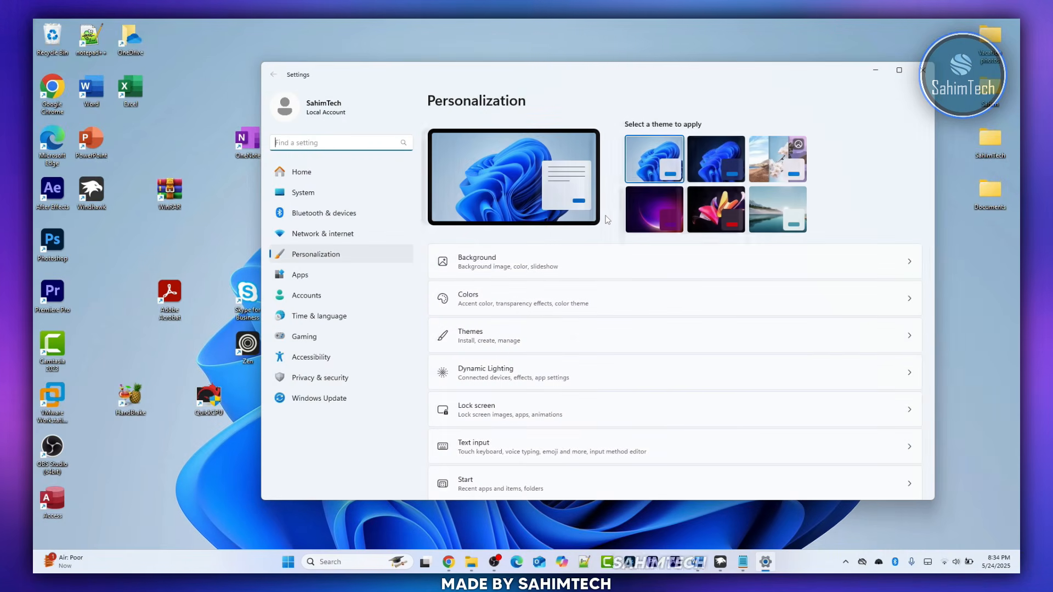
pyautogui.click(630, 296)
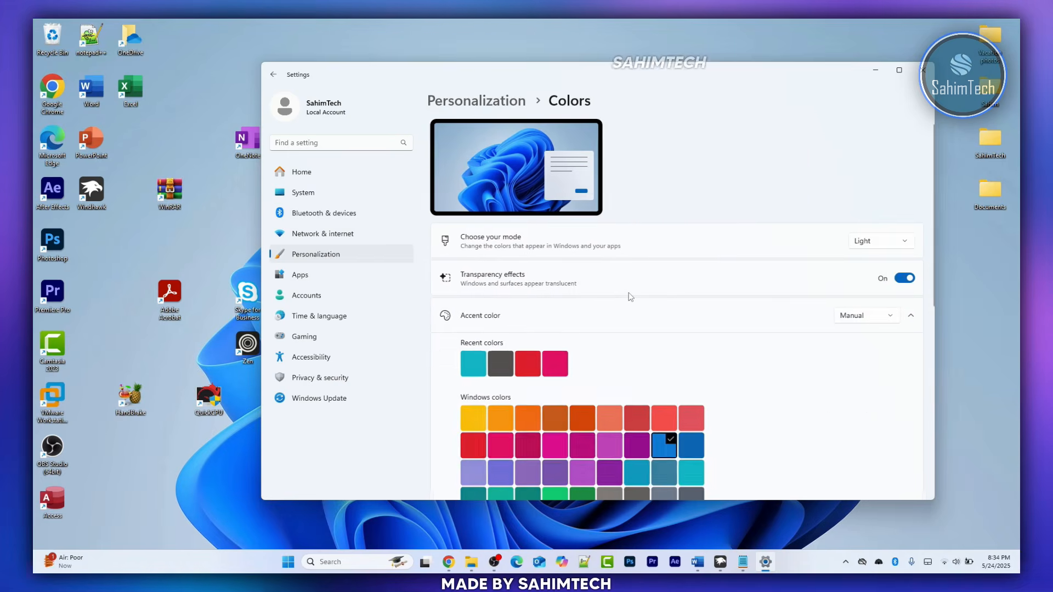
pyautogui.click(893, 243)
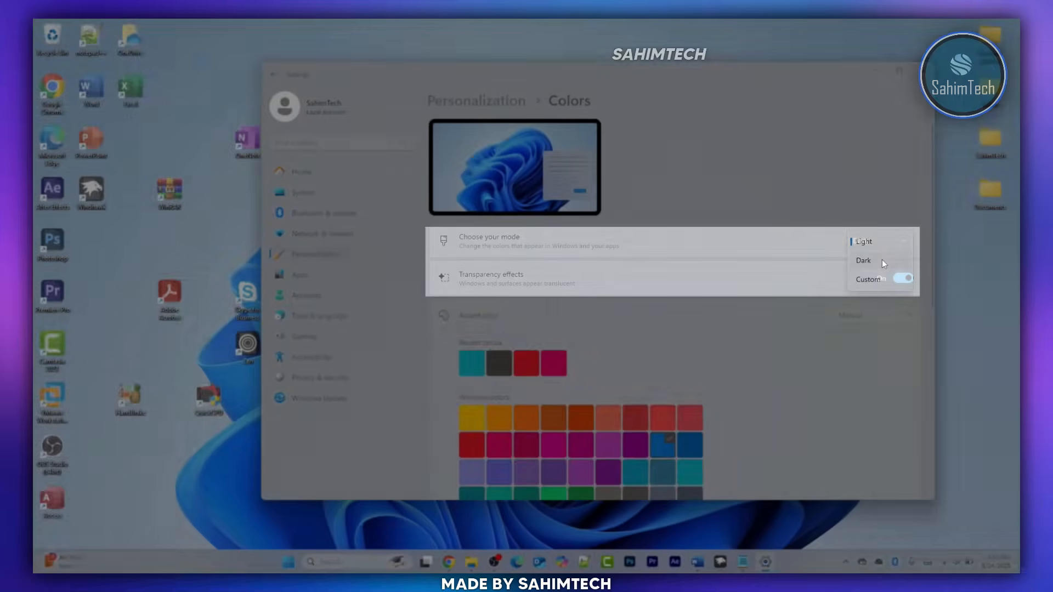
pyautogui.click(882, 258)
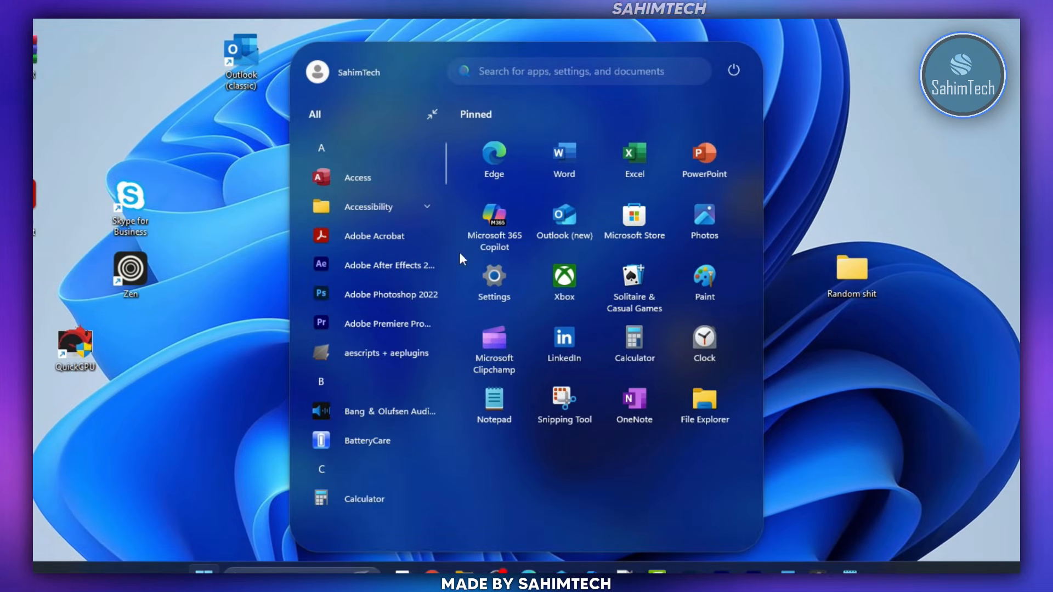
pyautogui.scroll(-10, 373, 348)
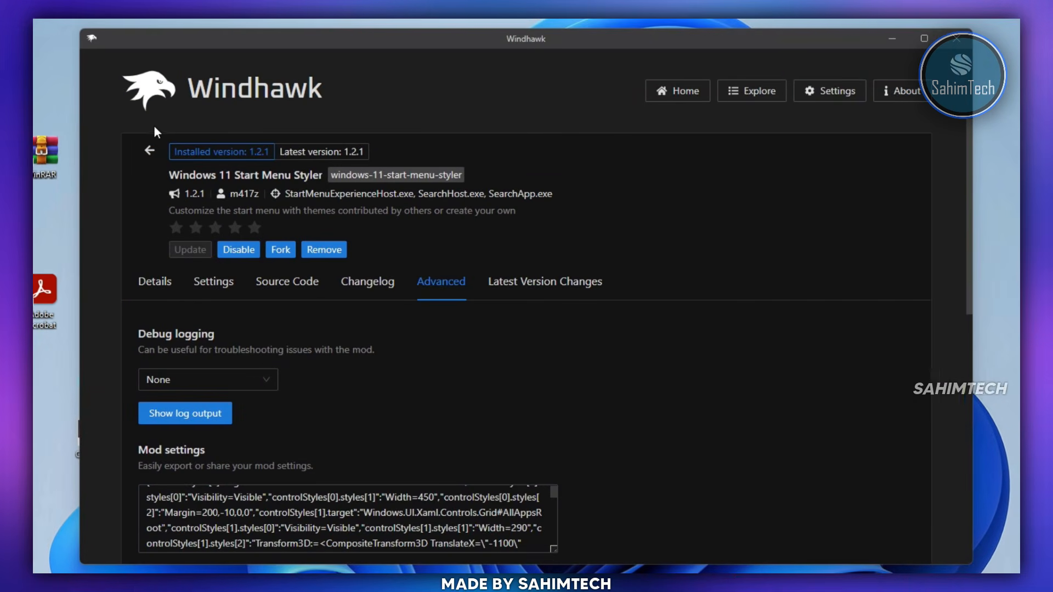
# Step: Return to Windhawk's mod list and install the Windows 11 Taskbar Styler mod, accepting the risk
pyautogui.click(147, 156)
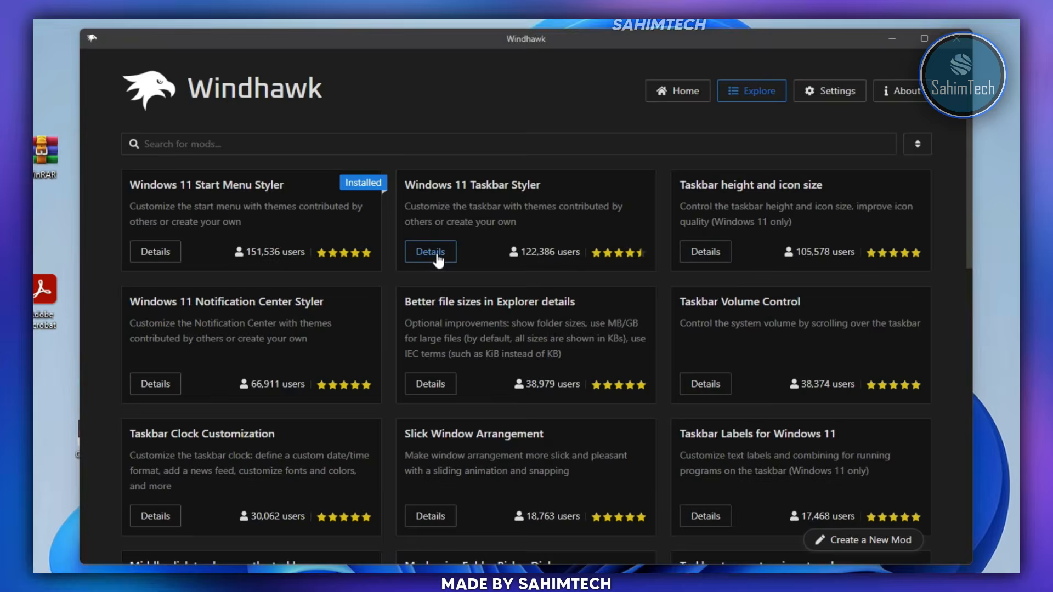
pyautogui.click(438, 257)
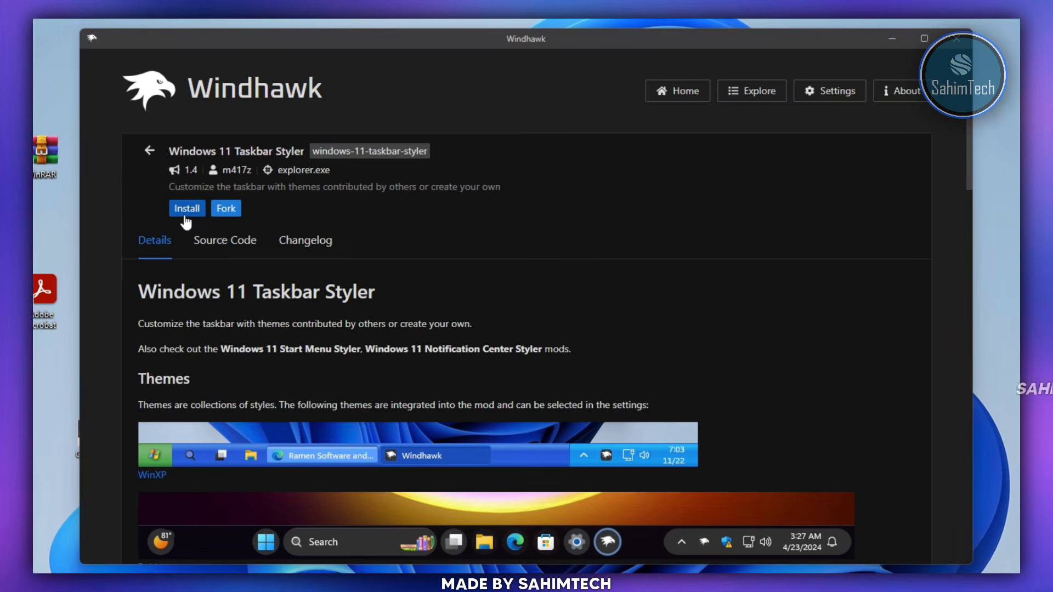
pyautogui.click(186, 210)
pyautogui.moveTo(425, 252); pyautogui.dragTo(669, 291)
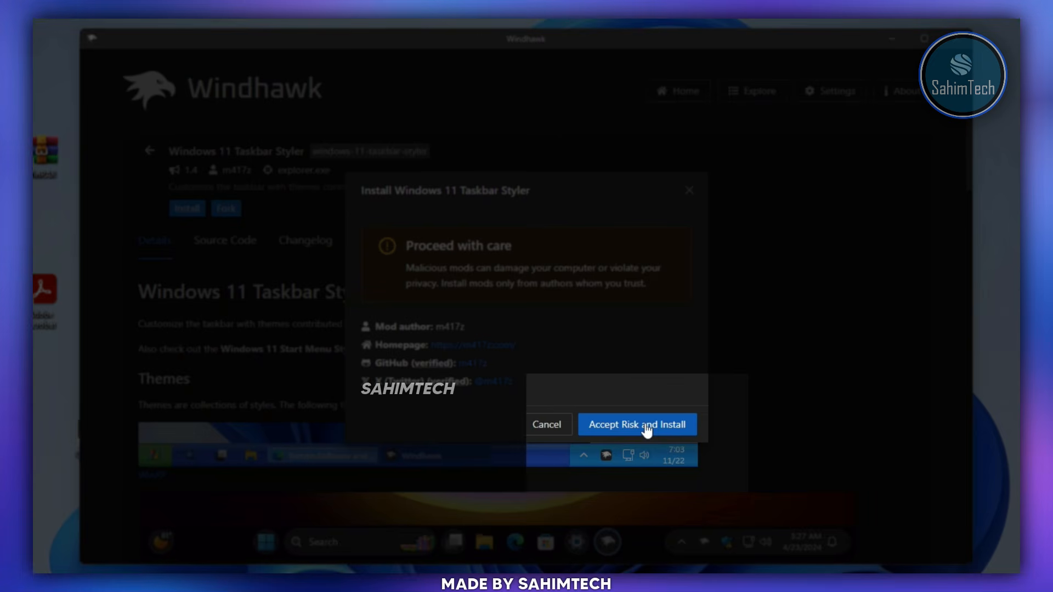
pyautogui.click(647, 428)
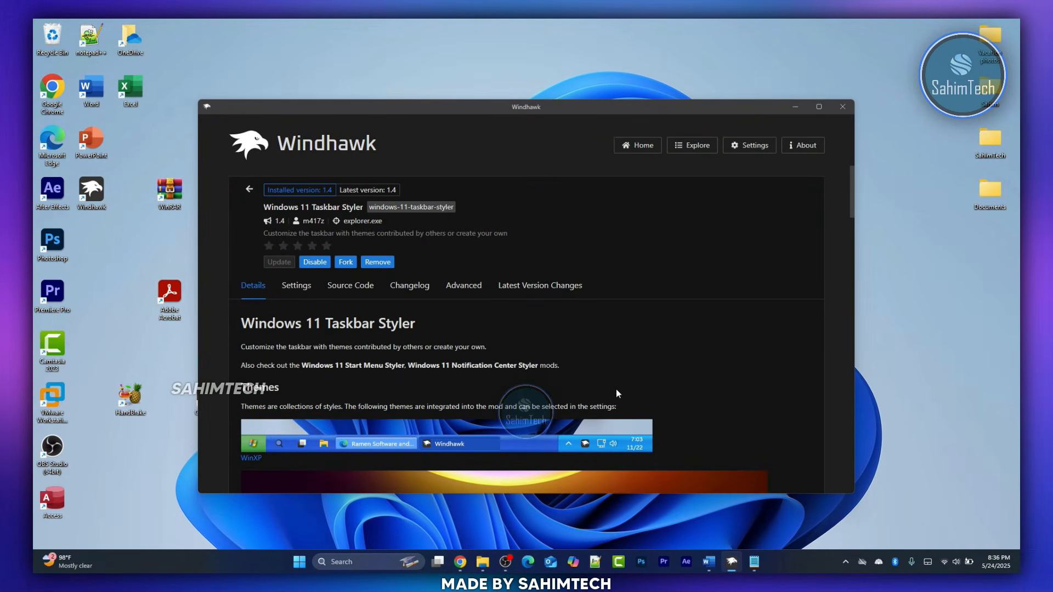
# Step: Set the Taskbar Styler mod's theme to TranslucentTaskbar and save the mod settings
pyautogui.click(300, 290)
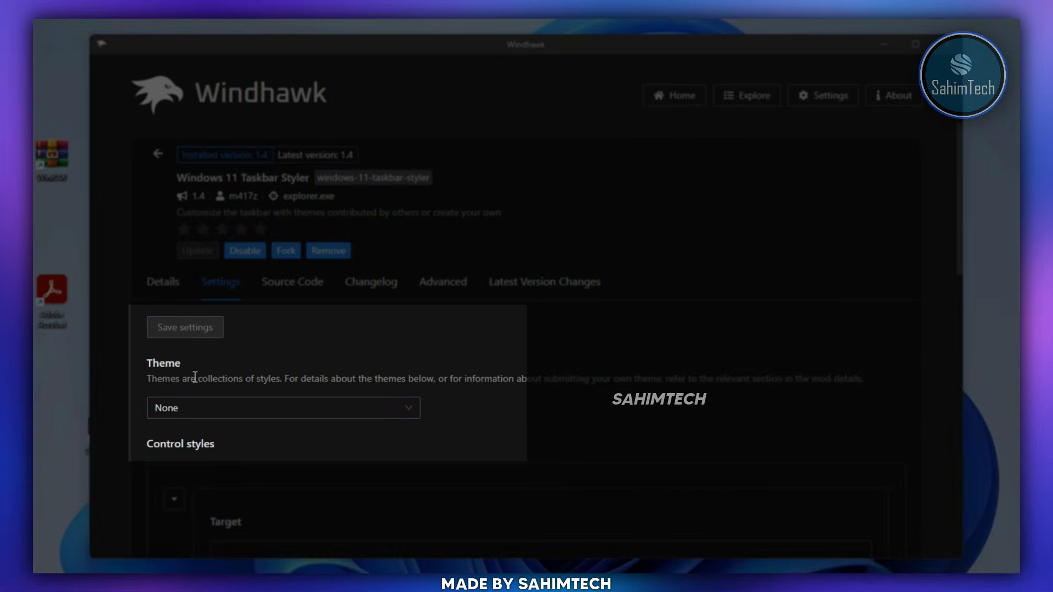
pyautogui.click(279, 409)
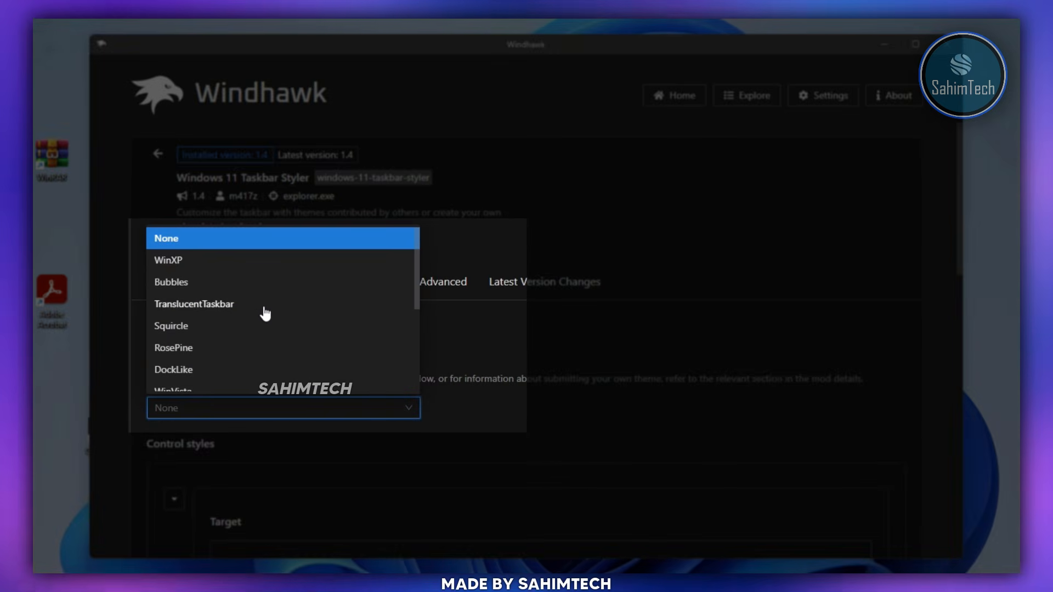
pyautogui.click(265, 310)
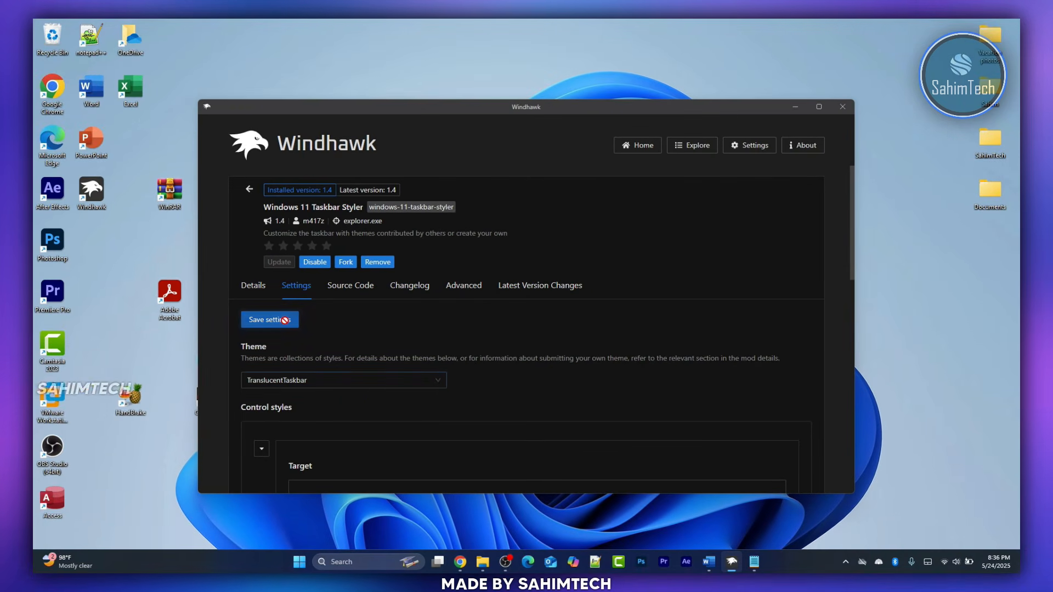
# Step: Save the Taskbar Styler settings and install the Windows 11 Notification Center Styler mod from the mod list, accepting the risk
pyautogui.click(285, 320)
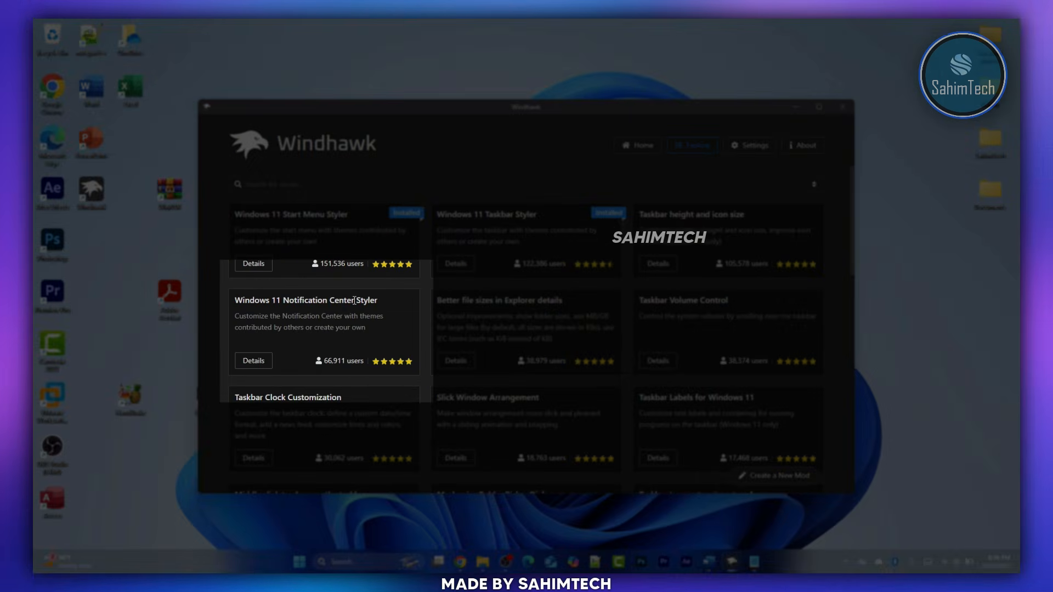
pyautogui.moveTo(387, 302); pyautogui.dragTo(245, 301)
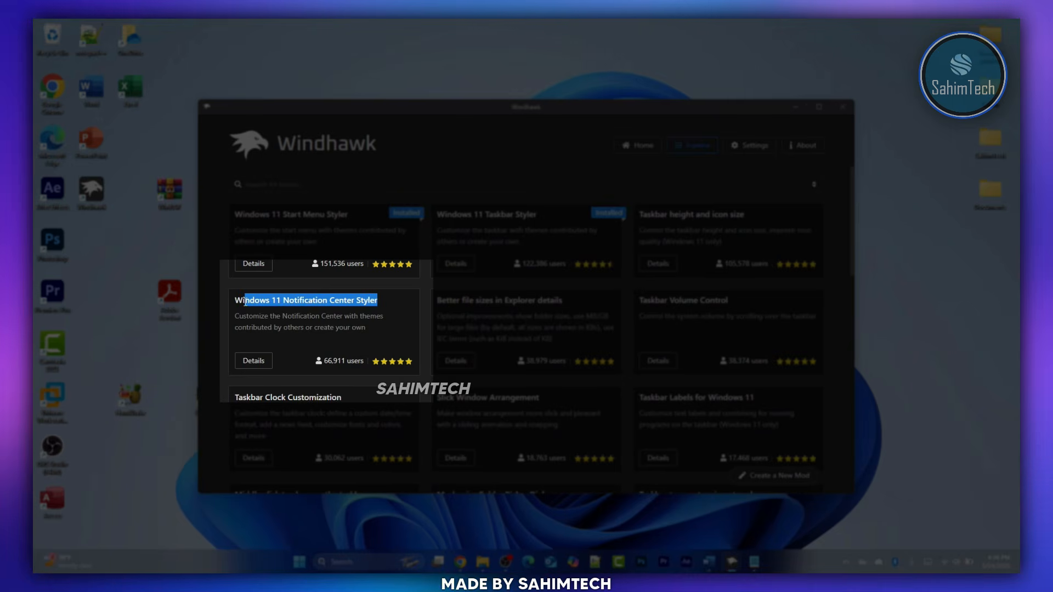
pyautogui.click(303, 315)
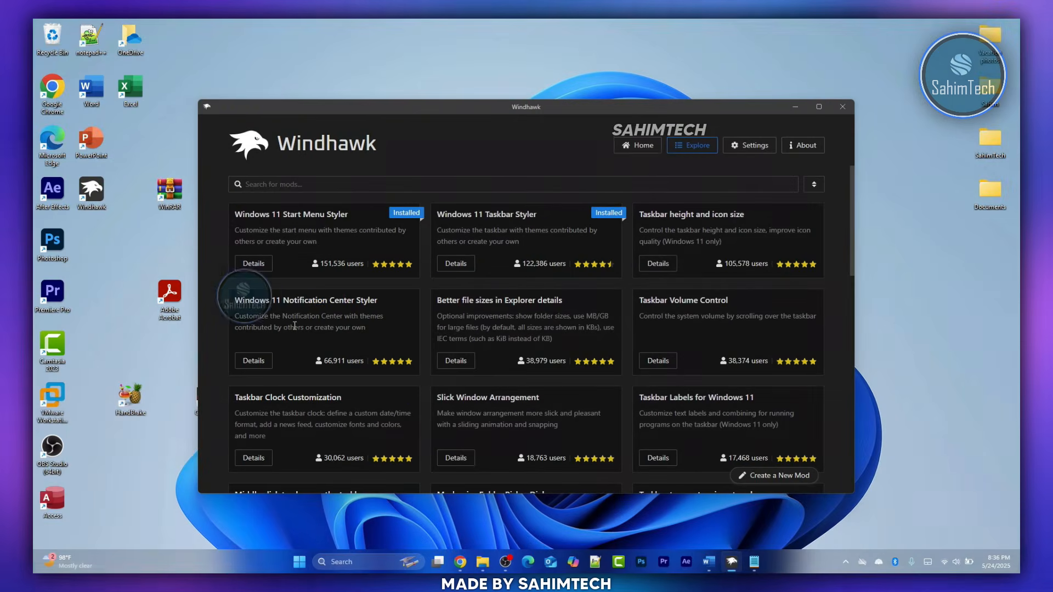
pyautogui.click(260, 364)
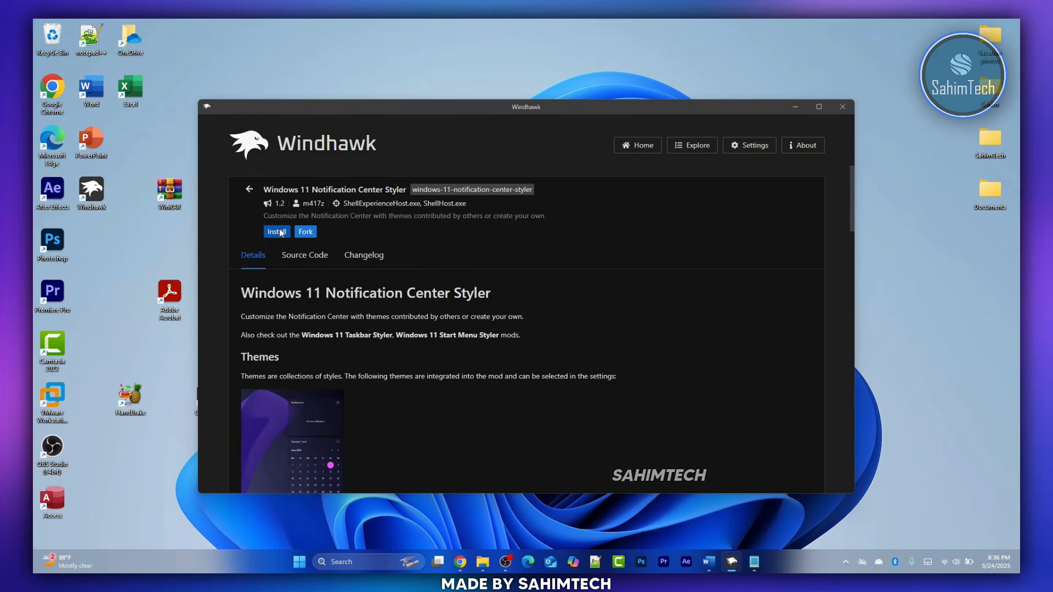
pyautogui.click(277, 232)
pyautogui.click(601, 392)
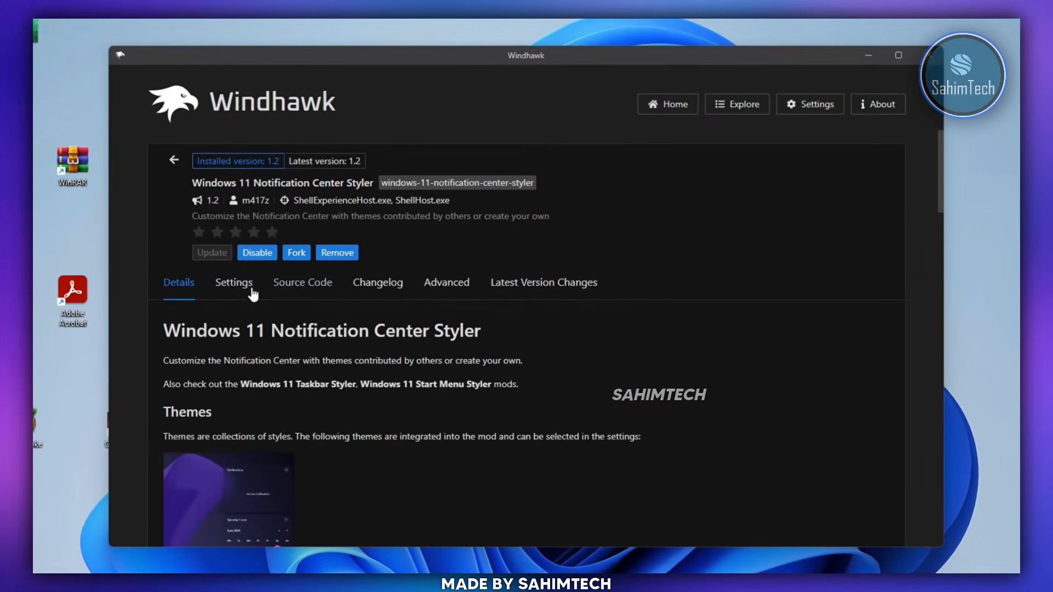
# Step: Set the Notification Center Styler mod's theme to TranslucentShell and save the mod settings
pyautogui.click(236, 284)
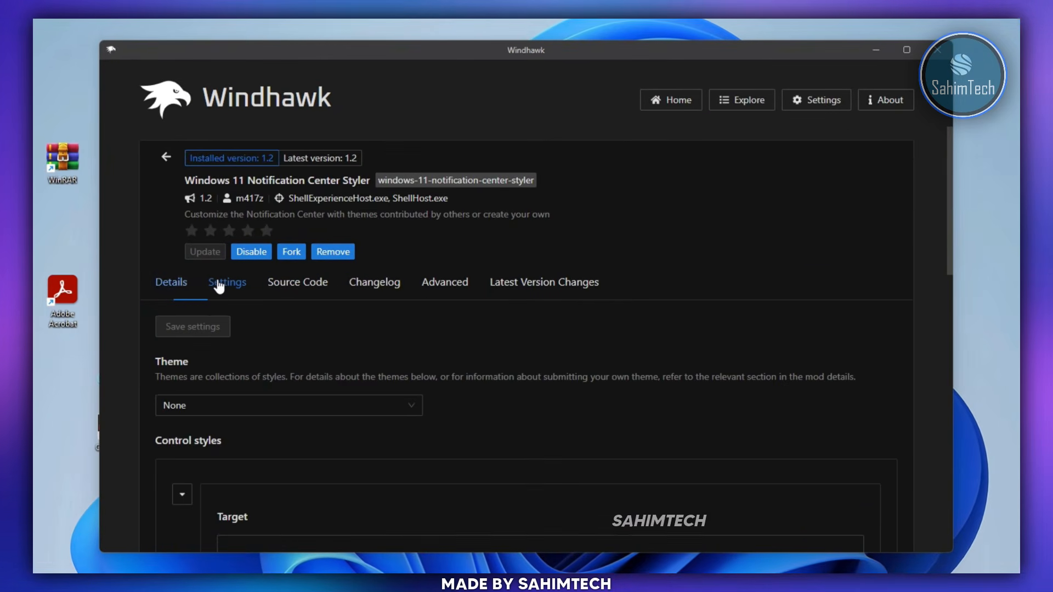
pyautogui.click(372, 417)
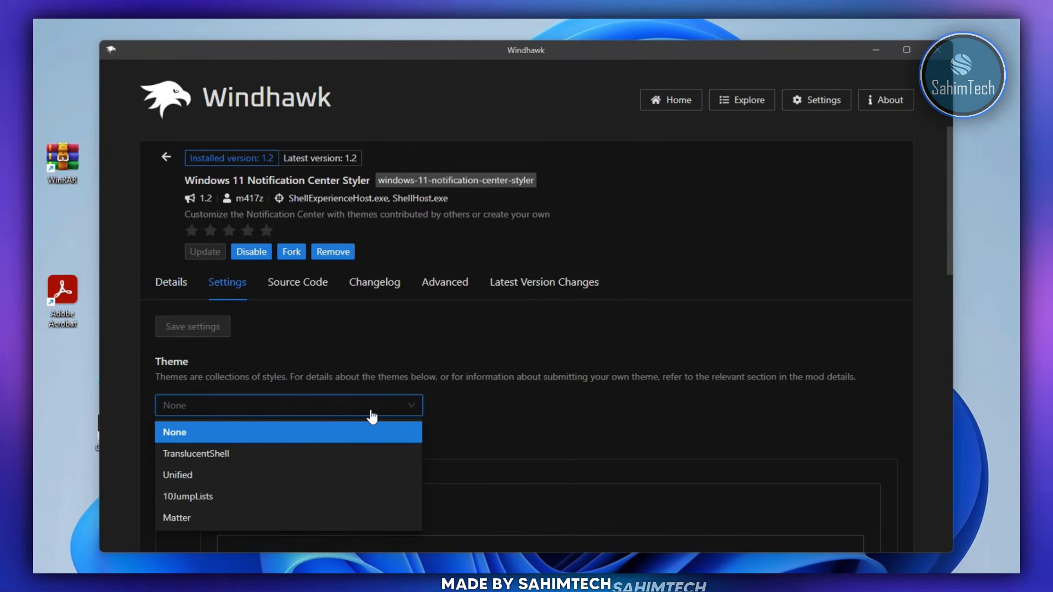
pyautogui.click(275, 453)
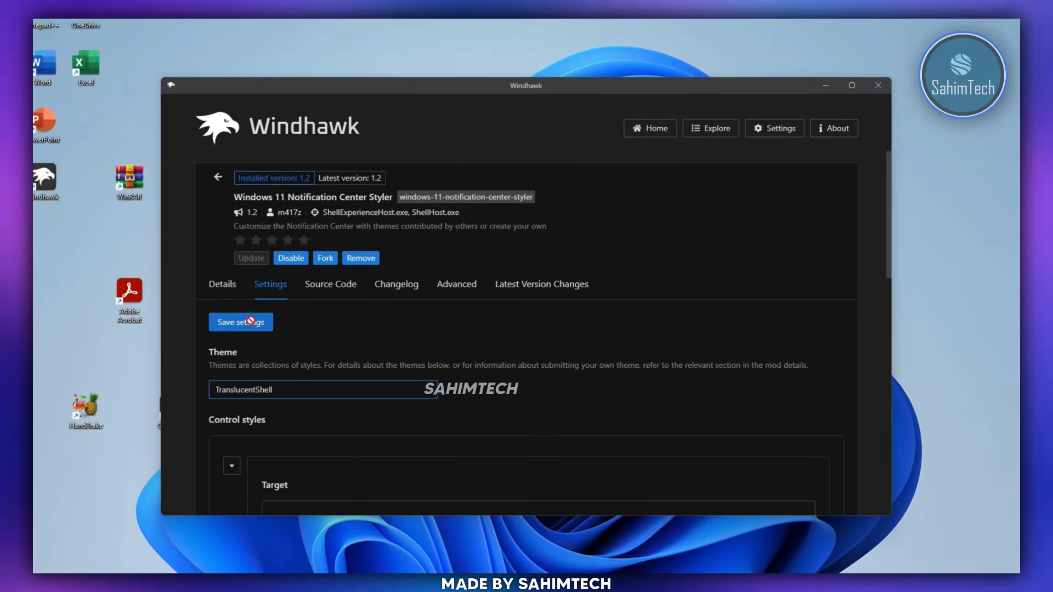
pyautogui.click(202, 329)
# Step: Minimize Windhawk and examine the restyled notification center and Start menu over the desktop
pyautogui.click(795, 107)
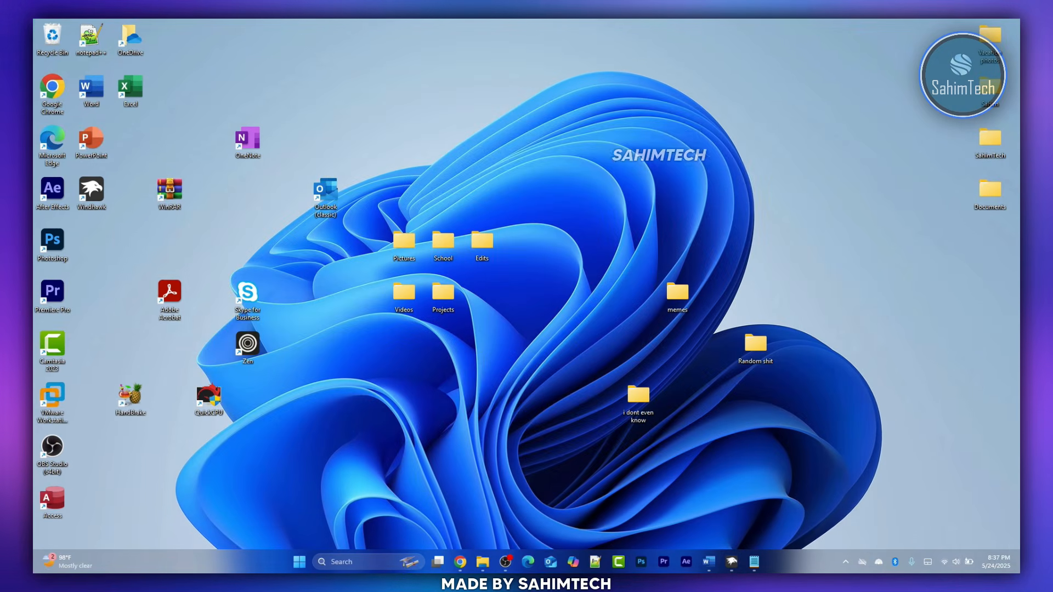
pyautogui.click(1005, 558)
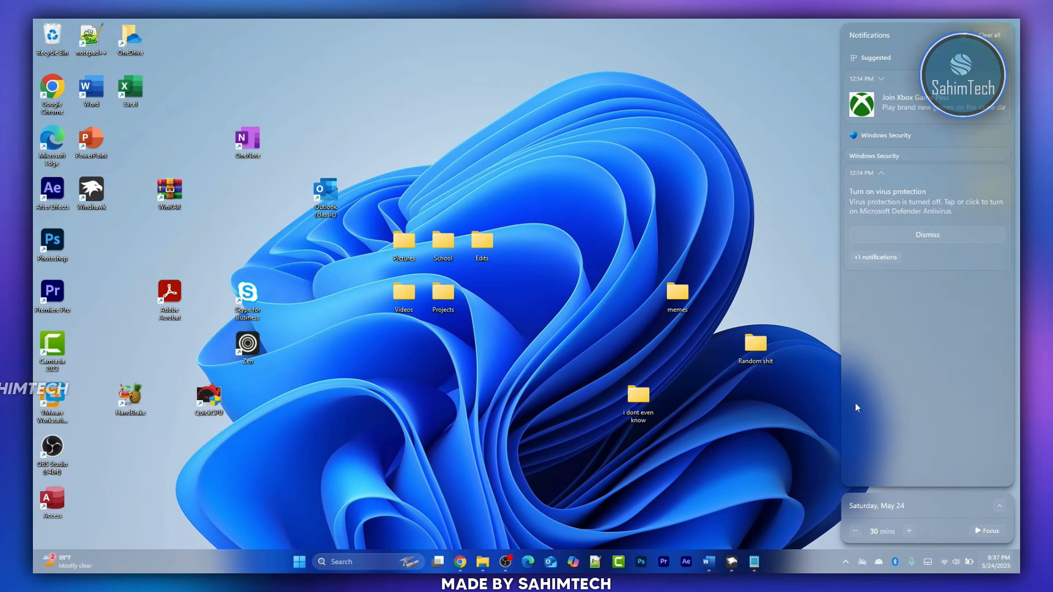
pyautogui.click(636, 373)
pyautogui.press('super')
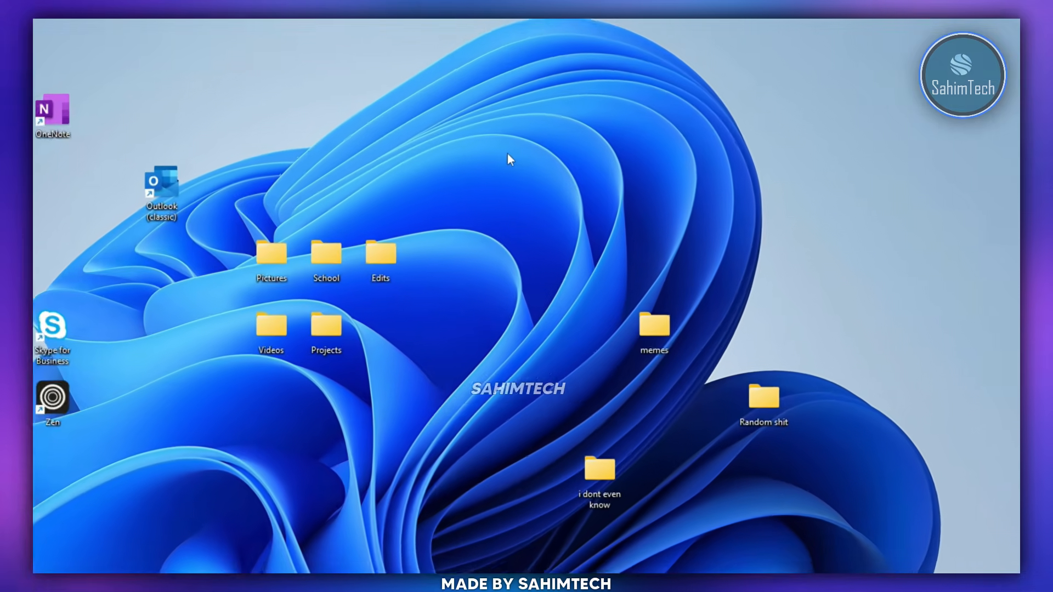
# Step: Examine the desktop's View options, including Show desktop icons, and dismiss them
pyautogui.rightClick(571, 170)
pyautogui.moveTo(499, 152)
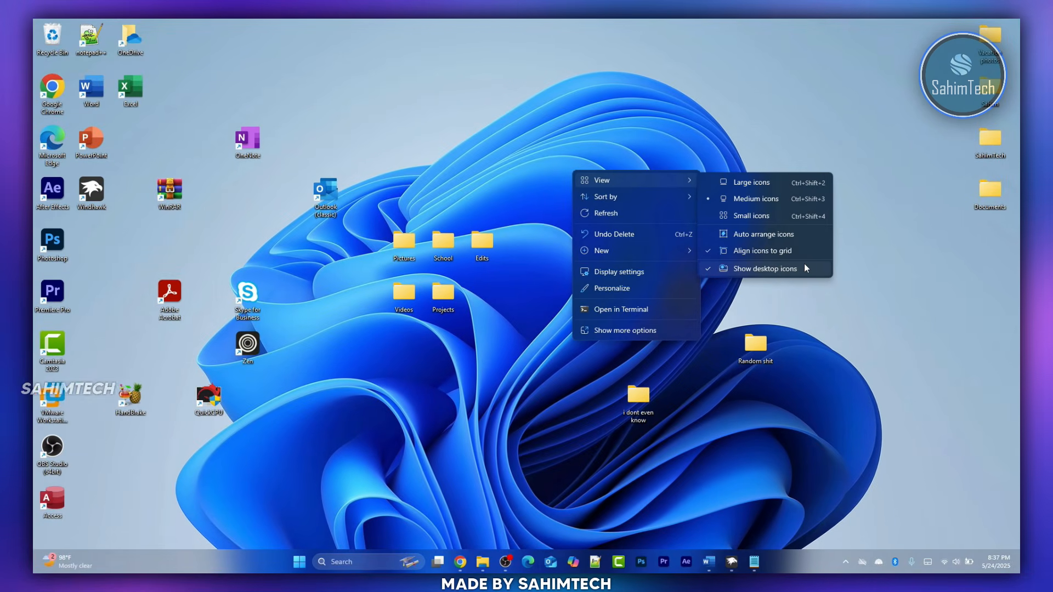
pyautogui.click(525, 127)
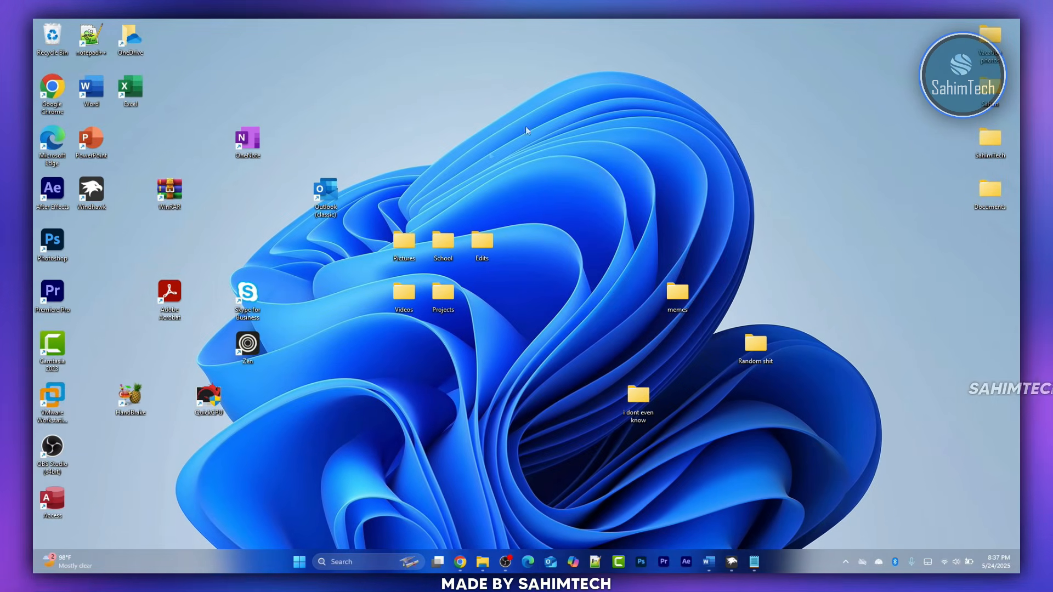
# Step: Create a new folder named "desktop" on the desktop
pyautogui.rightClick(487, 155)
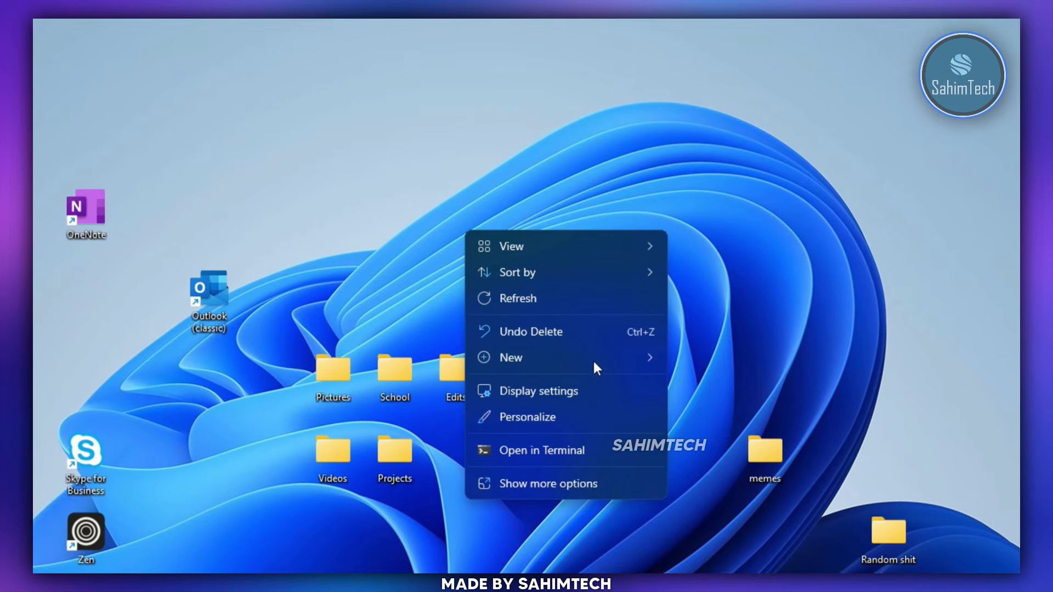
pyautogui.moveTo(592, 359)
pyautogui.click(787, 361)
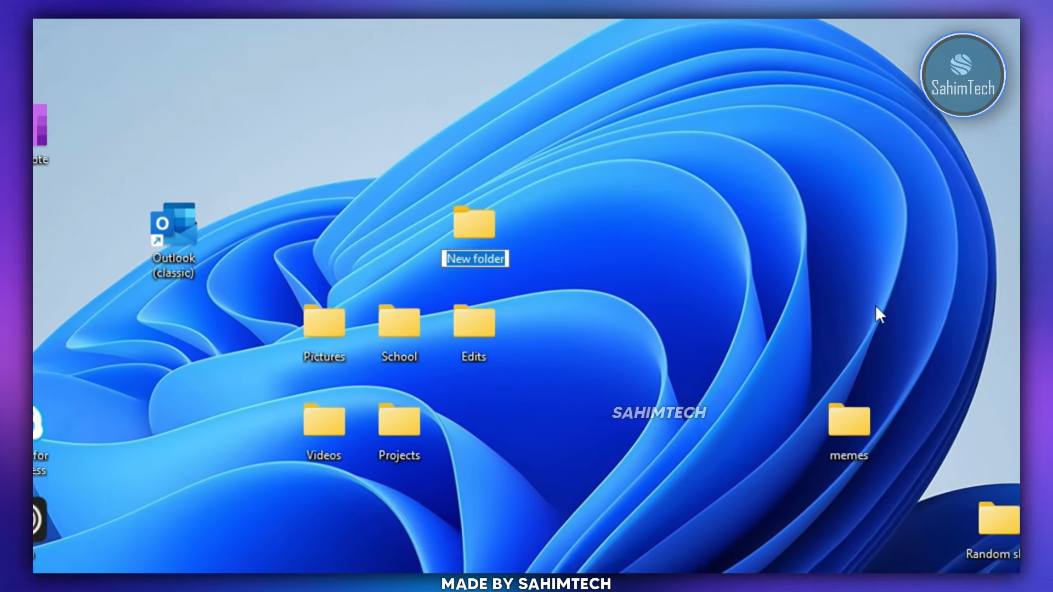
pyautogui.write('desktop')
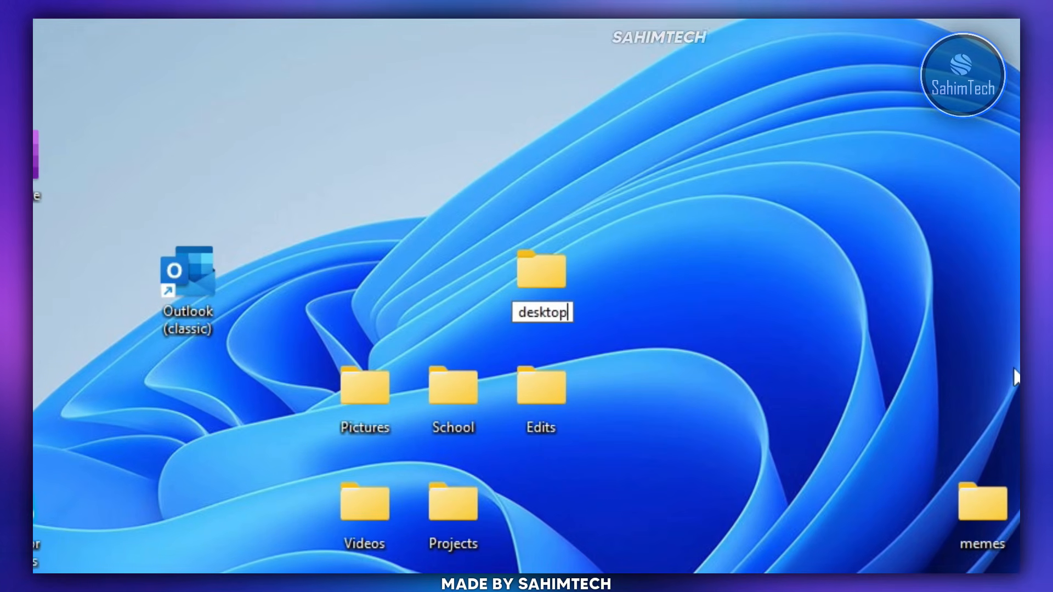
pyautogui.press('Return')
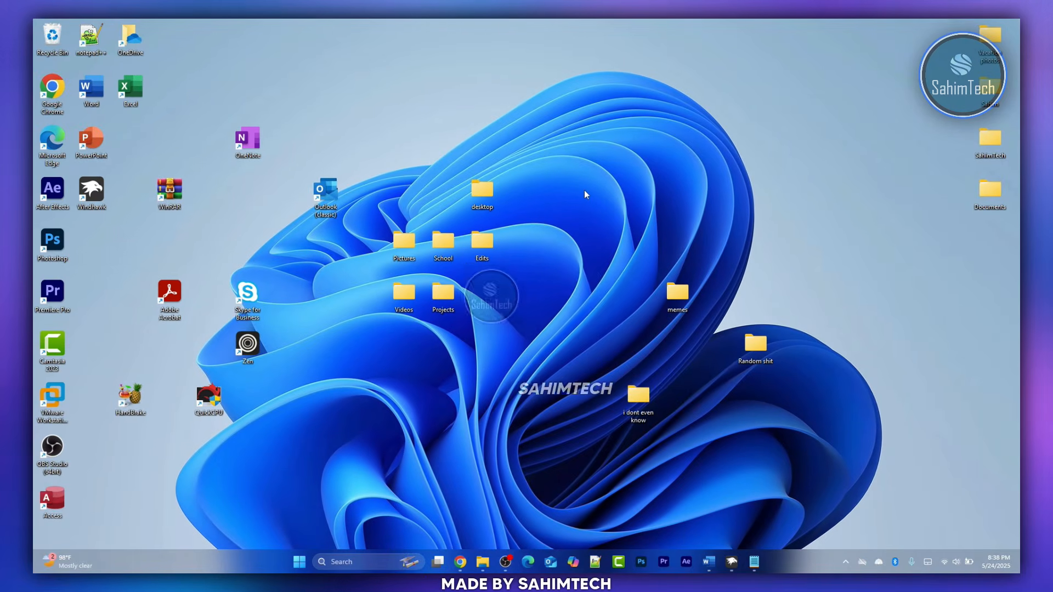
# Step: Move all other desktop shortcuts and folders into the "desktop" folder, granting administrator permission for all current items, and close the folder
pyautogui.hotkey('ctrl', 'a')
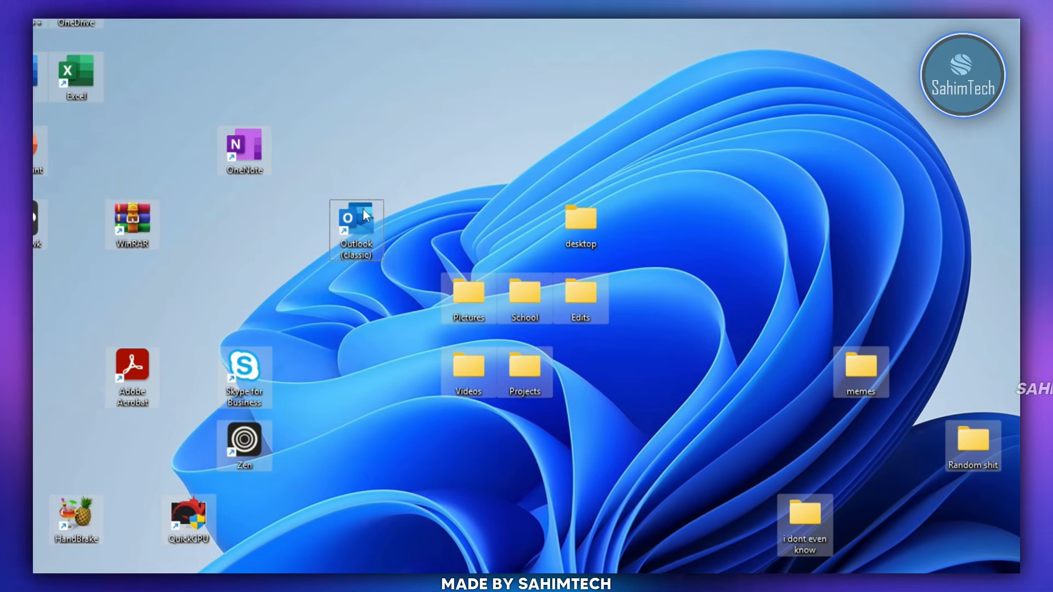
pyautogui.rightClick(363, 209)
pyautogui.click(386, 229)
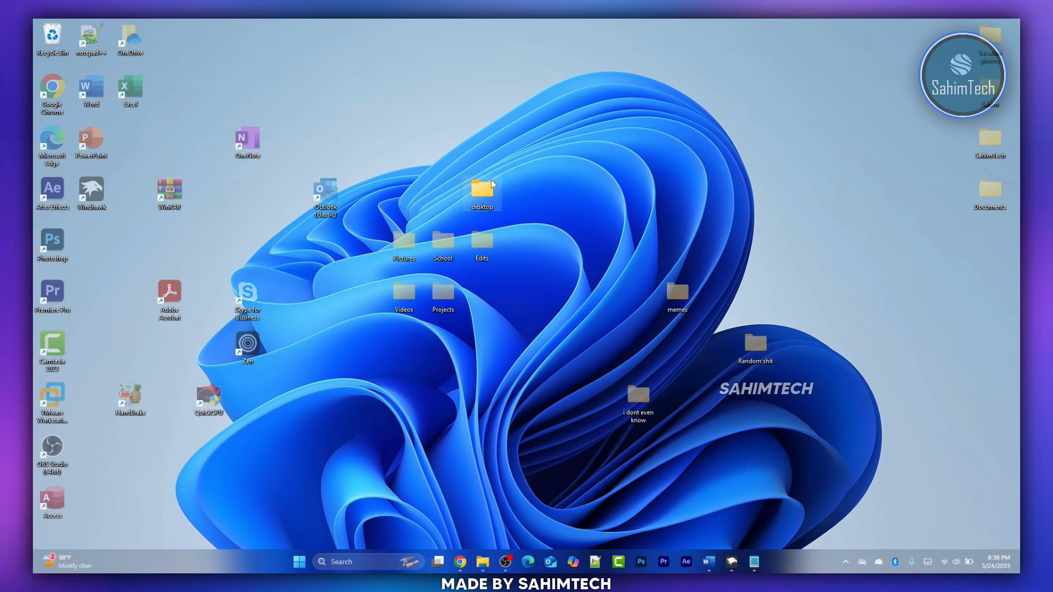
pyautogui.doubleClick(489, 183)
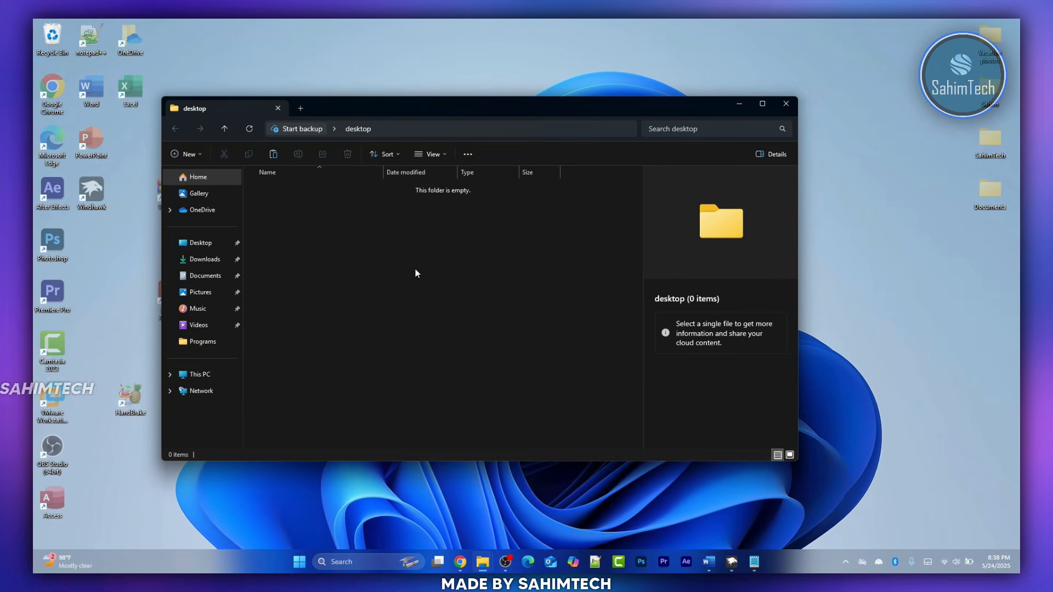
pyautogui.hotkey('ctrl', 'v')
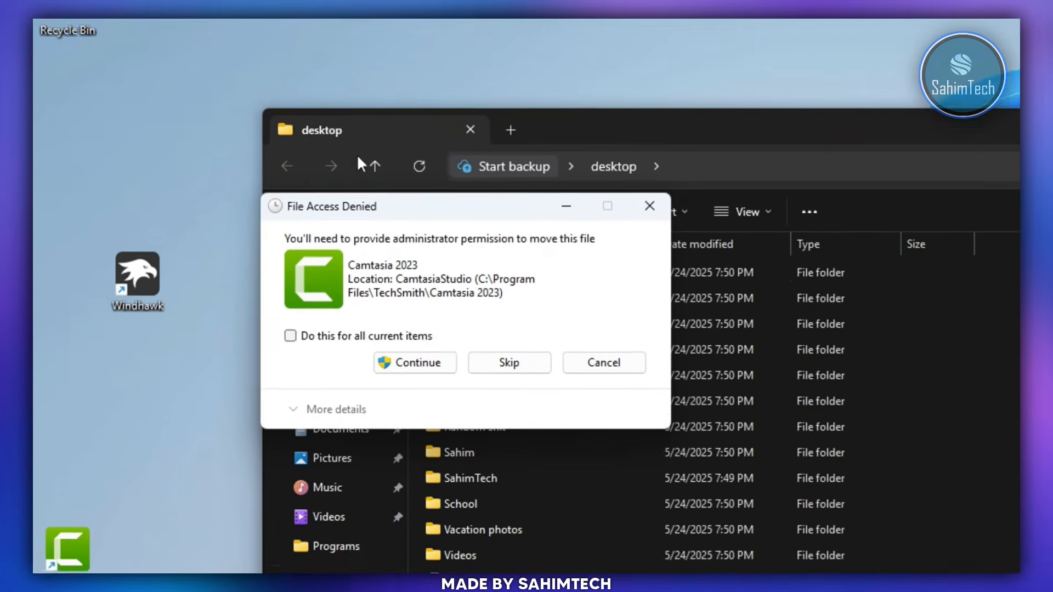
pyautogui.click(251, 253)
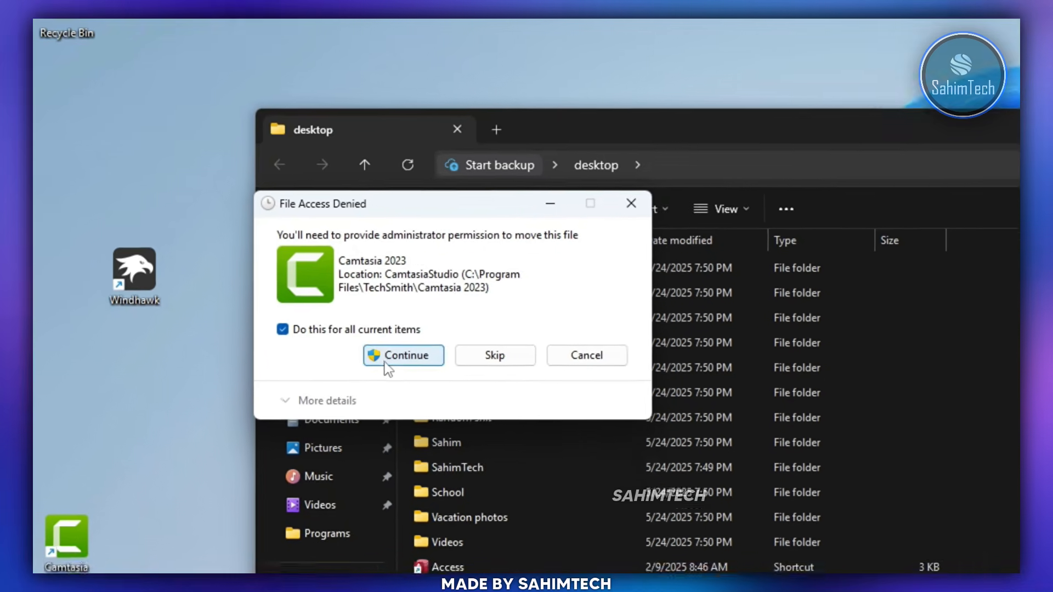
pyautogui.click(423, 369)
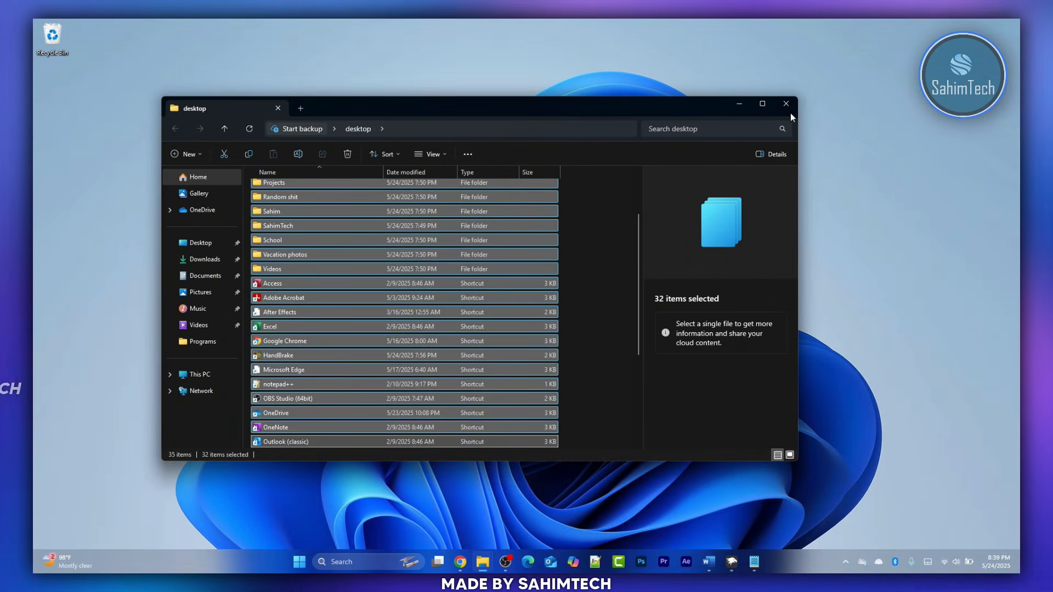
pyautogui.click(786, 104)
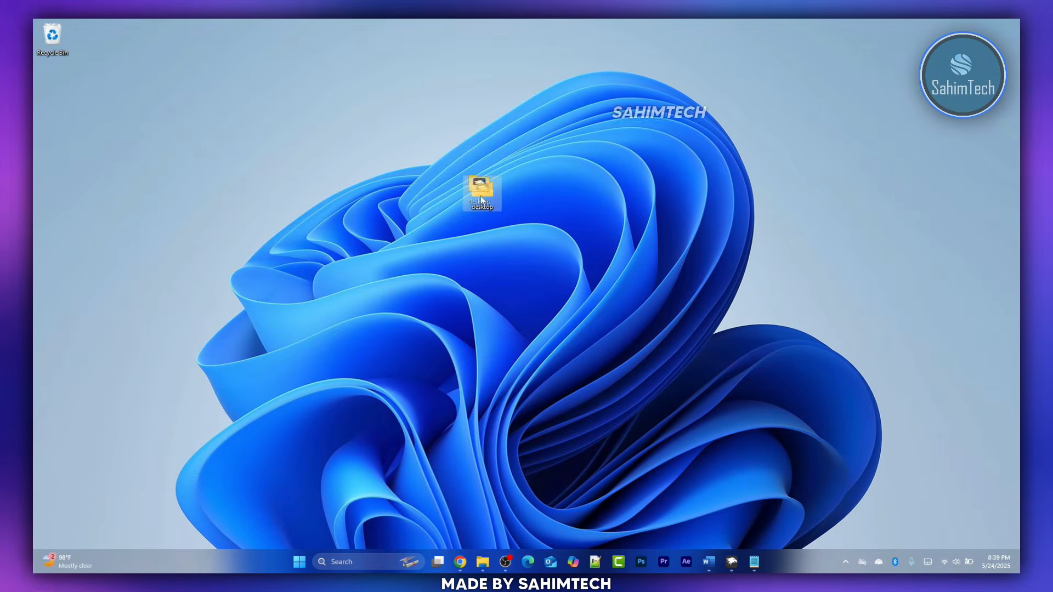
# Step: Reposition the "desktop" folder on the desktop so it sits directly below the Recycle Bin
pyautogui.moveTo(630, 190); pyautogui.dragTo(996, 54)
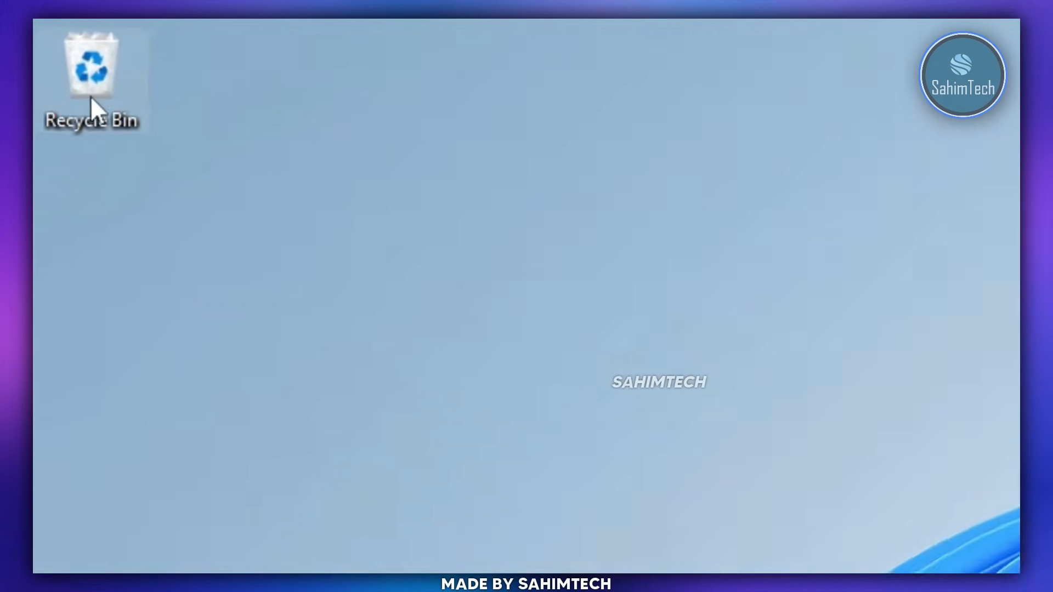
pyautogui.moveTo(91, 96); pyautogui.dragTo(136, 112)
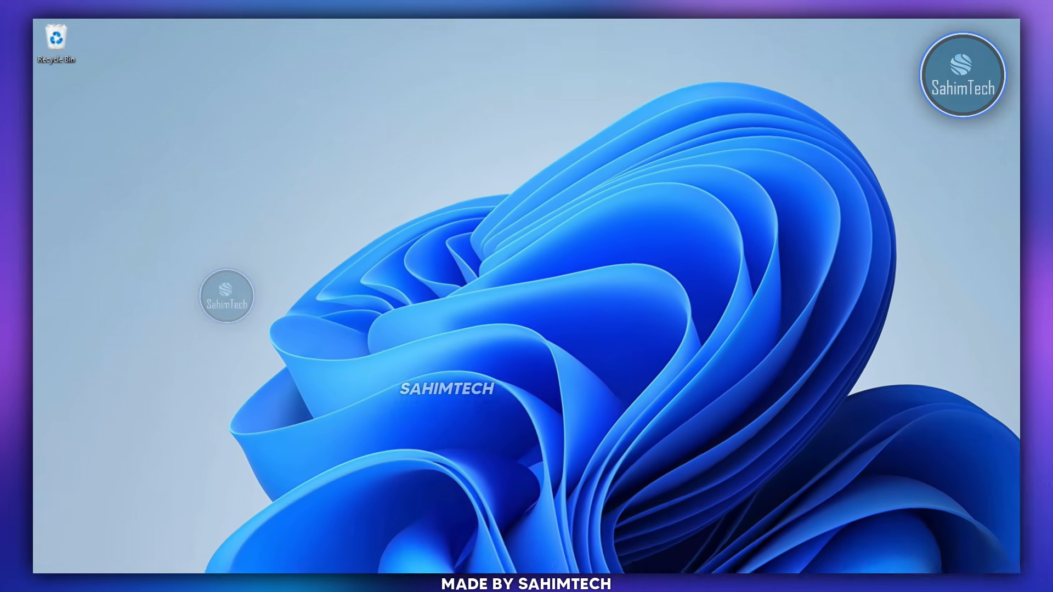
pyautogui.moveTo(995, 35); pyautogui.dragTo(67, 87)
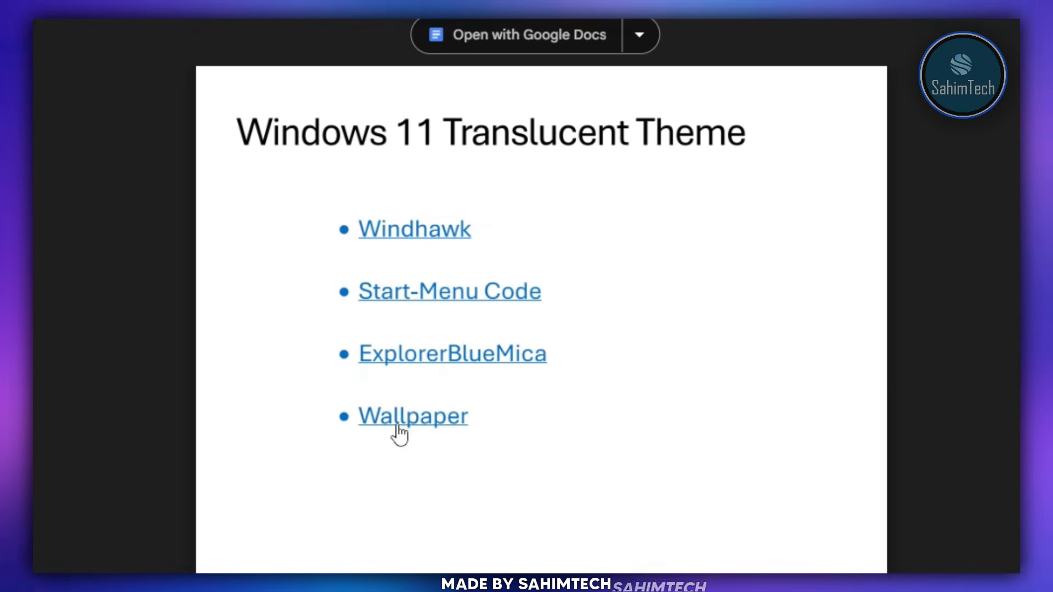
# Step: Open the Wallpaper link in the Windows 11 Translucent Theme document and download the free image from Unsplash
pyautogui.click(397, 427)
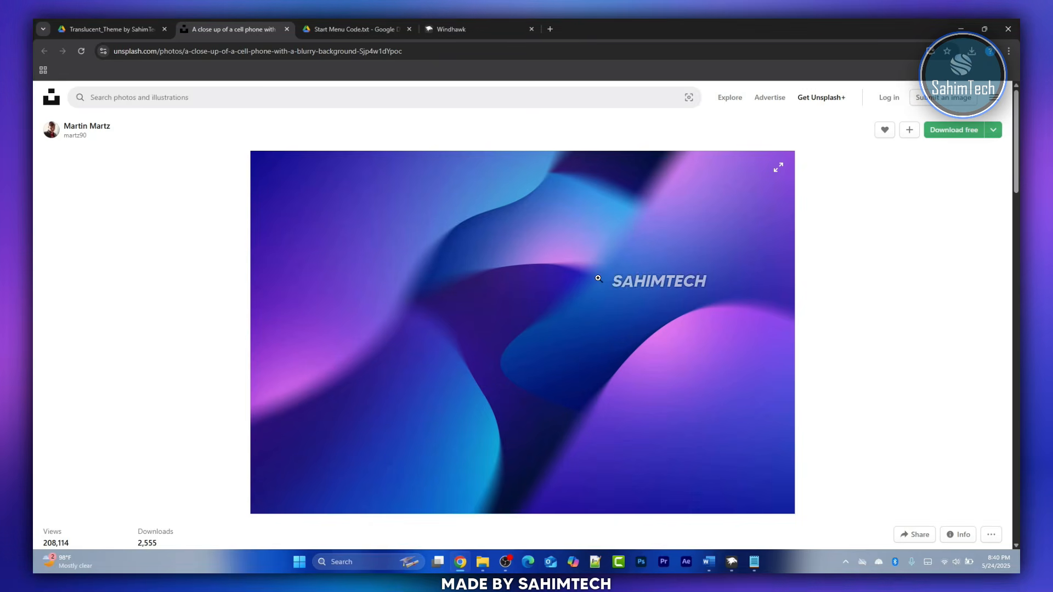
pyautogui.scroll(-1, 502, 343)
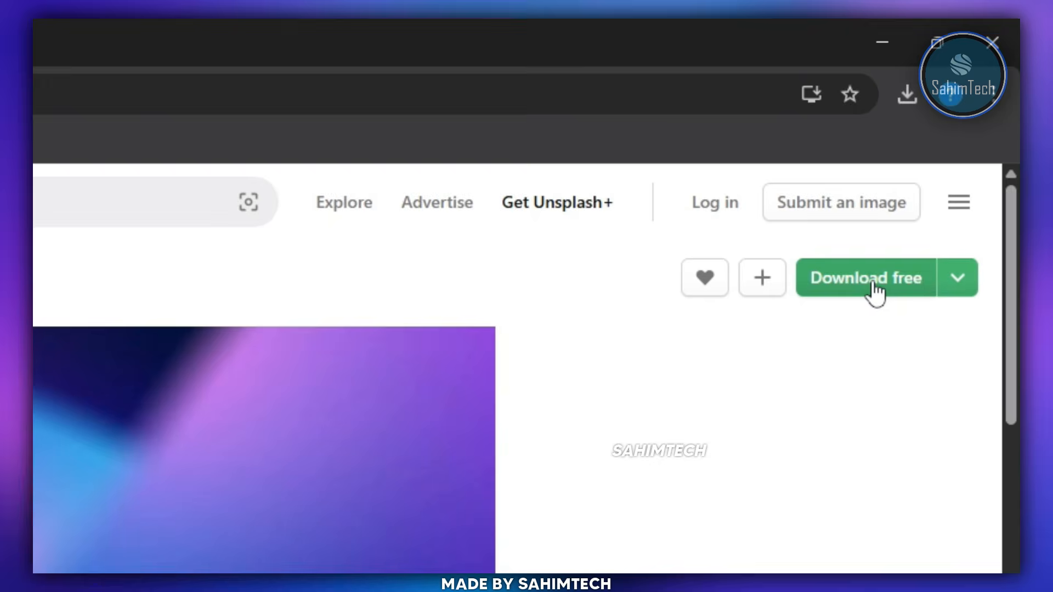
pyautogui.click(874, 283)
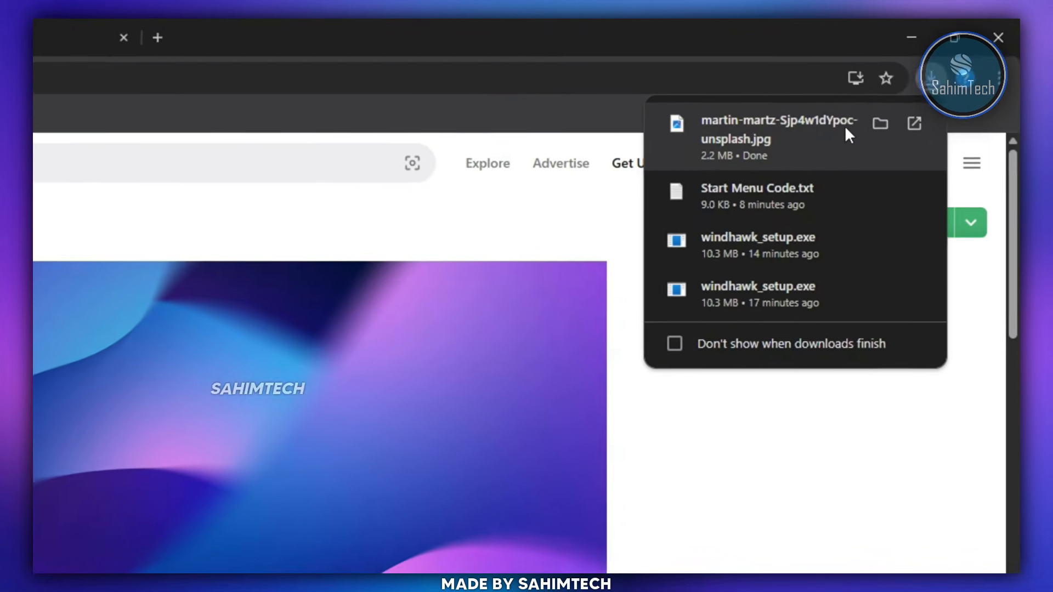
# Step: Show the downloaded wallpaper image in the Downloads folder and set it as the desktop background
pyautogui.click(935, 80)
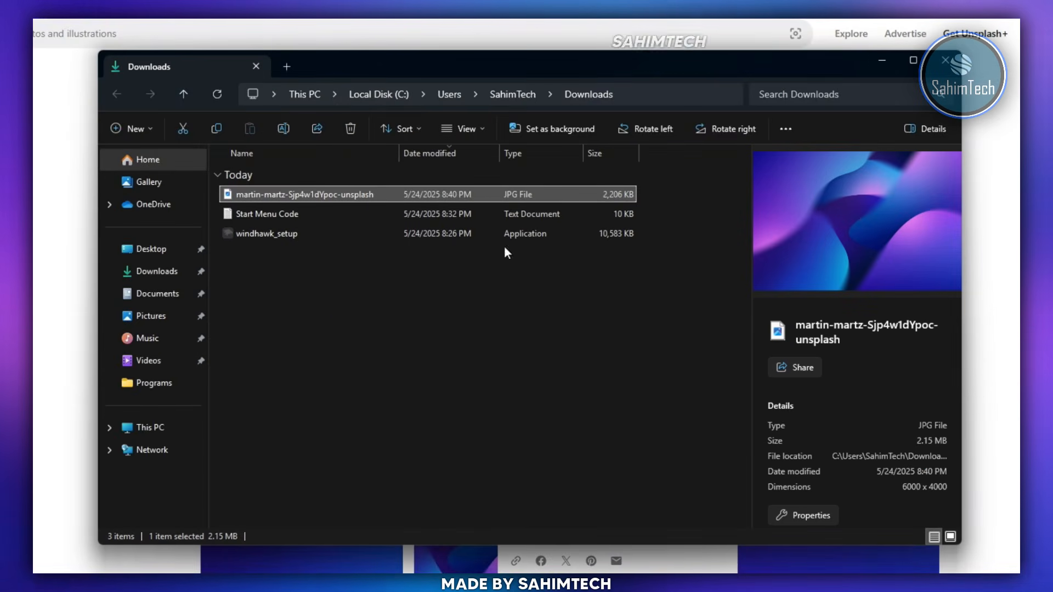
pyautogui.rightClick(354, 194)
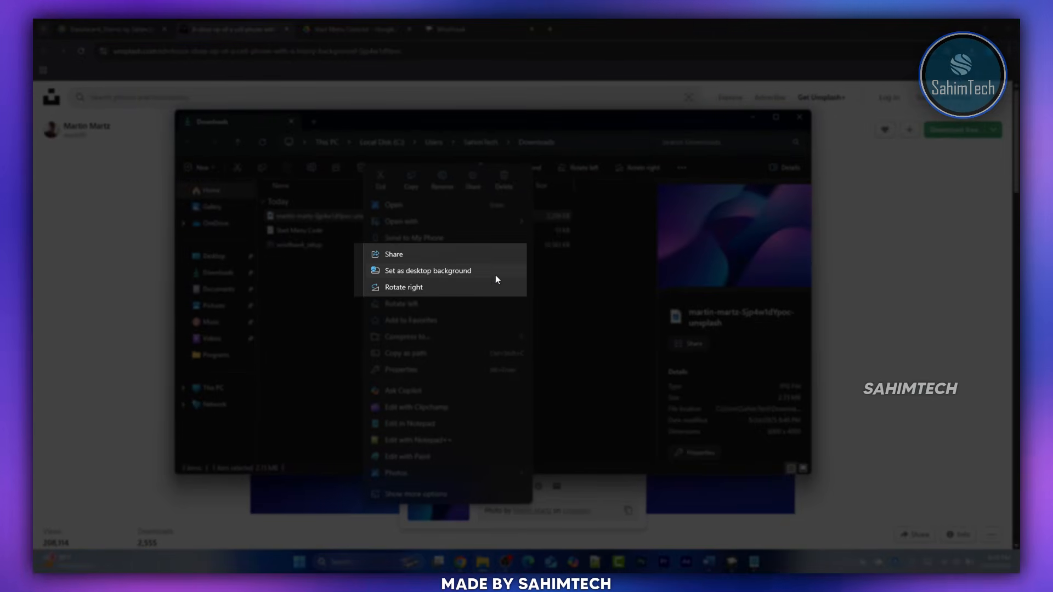
pyautogui.click(497, 273)
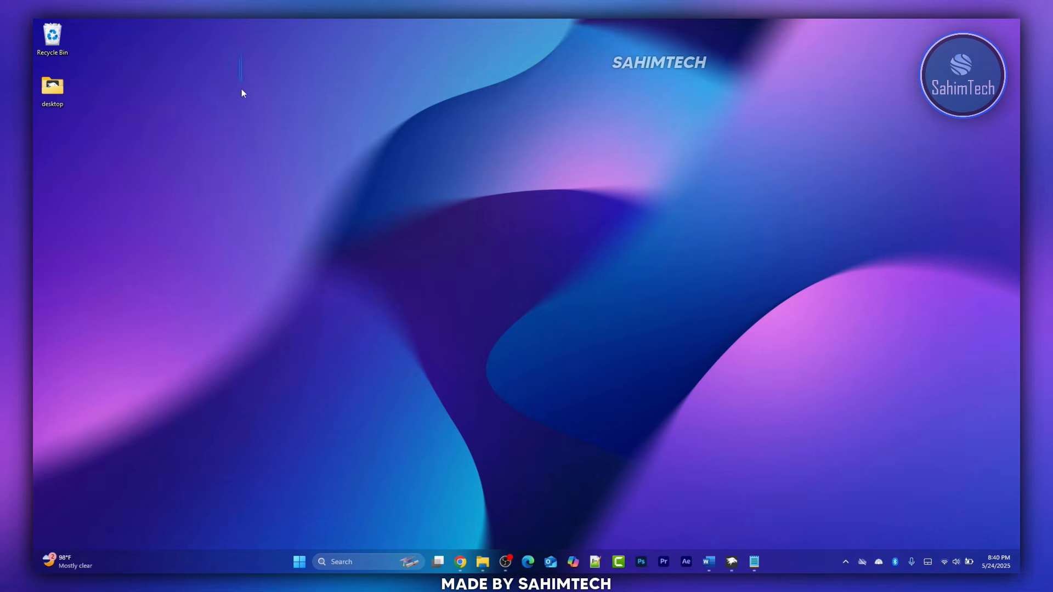
# Step: Check the look of the desktop and the translucent Start menu against the new wallpaper
pyautogui.moveTo(242, 58); pyautogui.dragTo(593, 330)
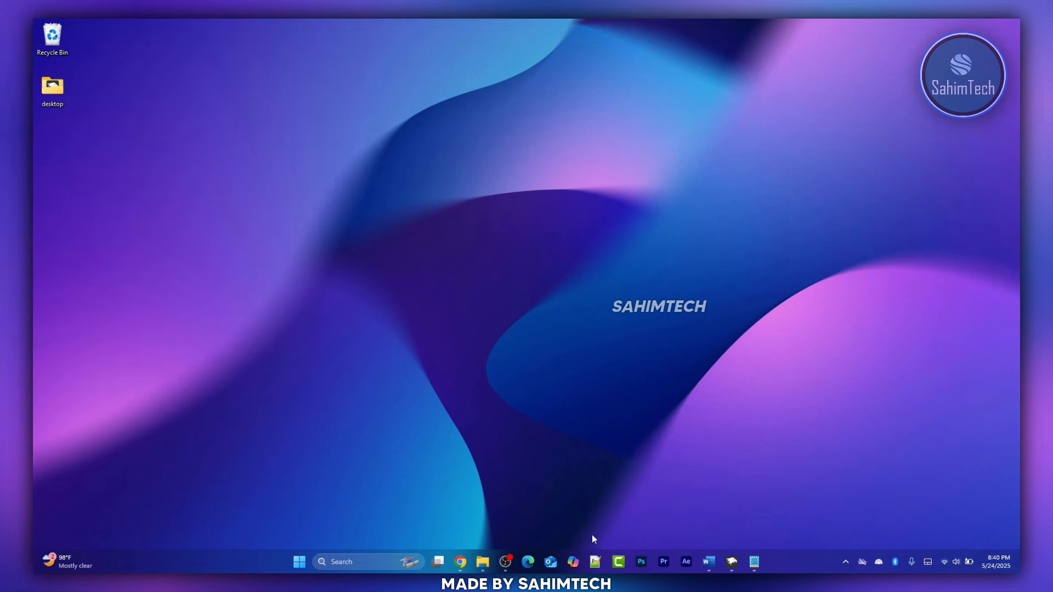
pyautogui.click(299, 562)
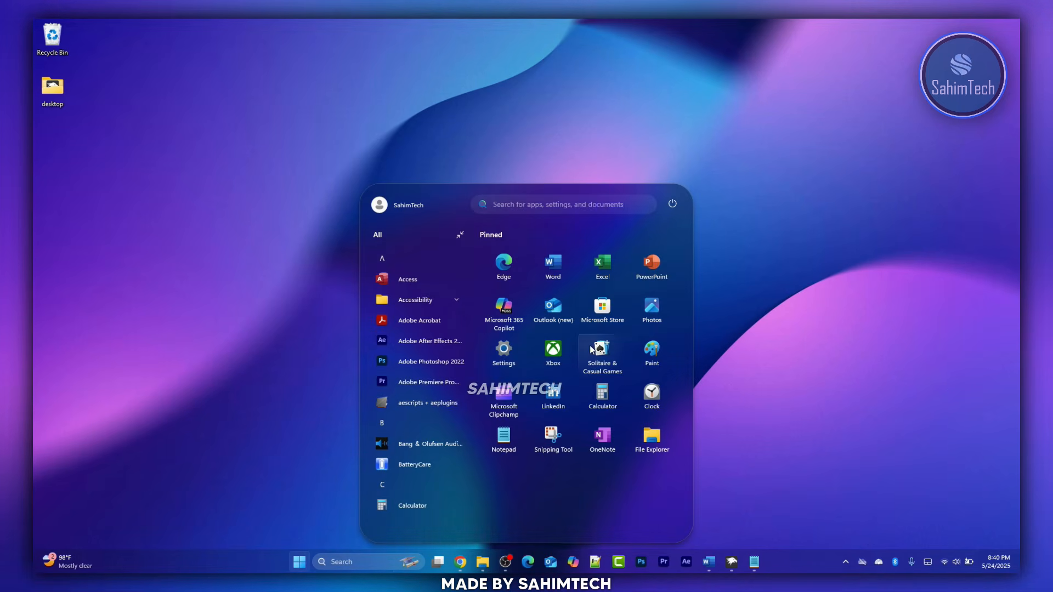
# Step: Close the Start menu and inspect how the Downloads window in File Explorer looks against the new wallpaper
pyautogui.click(785, 344)
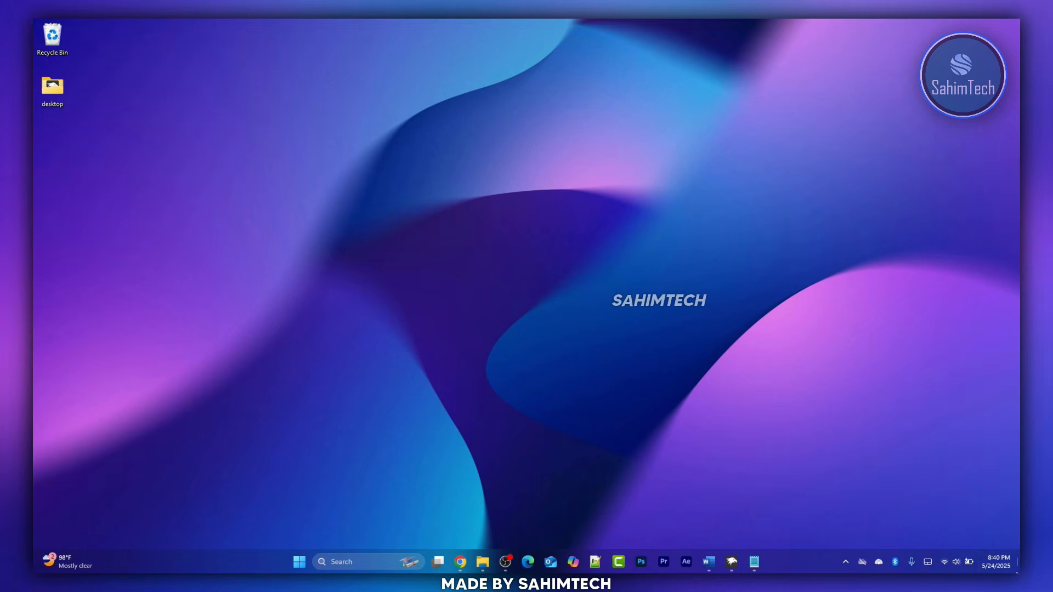
pyautogui.click(1012, 571)
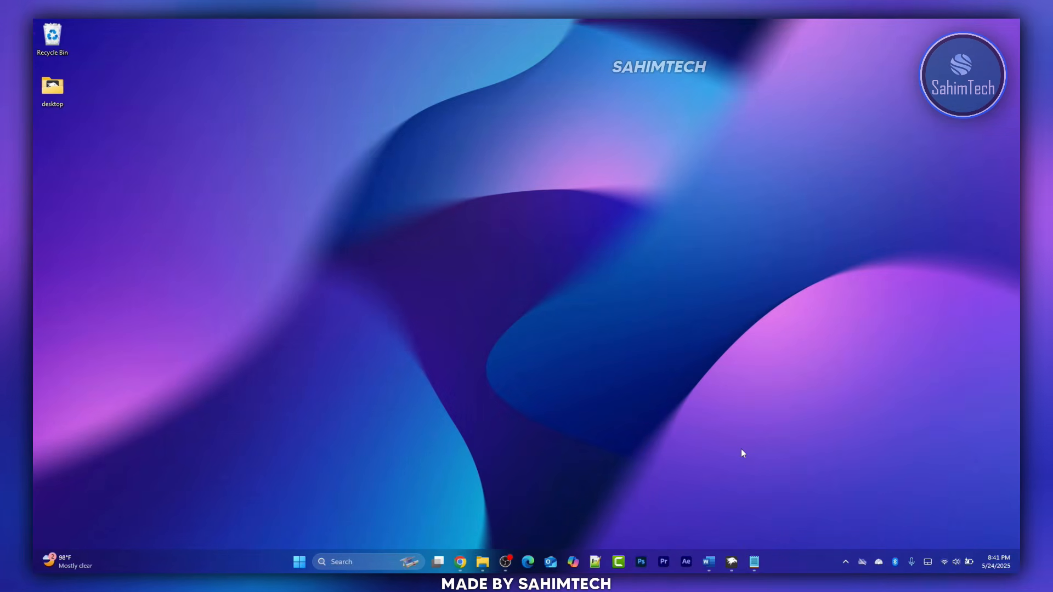
pyautogui.moveTo(482, 561)
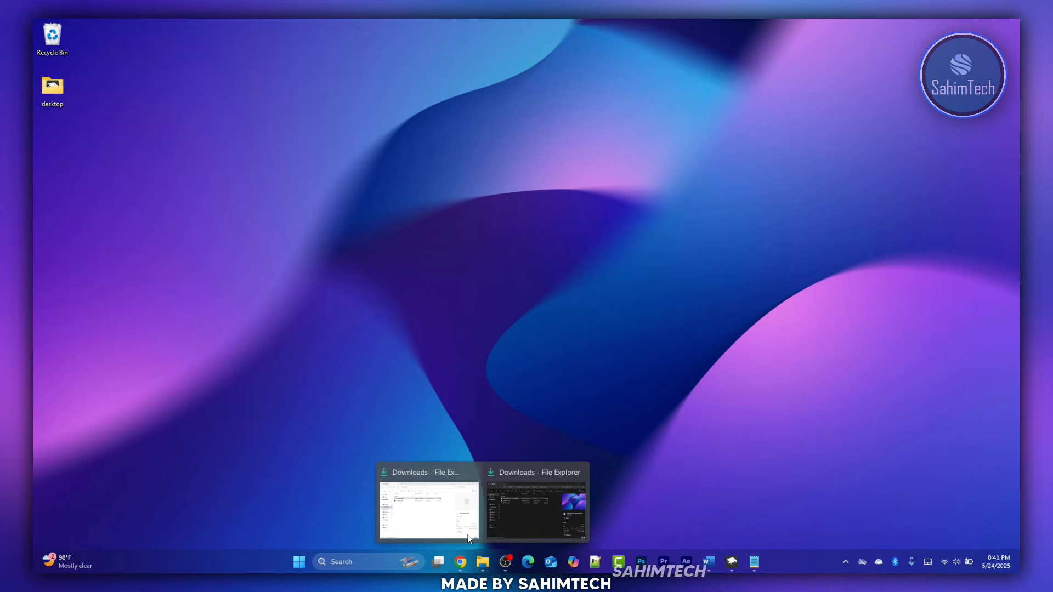
pyautogui.click(420, 500)
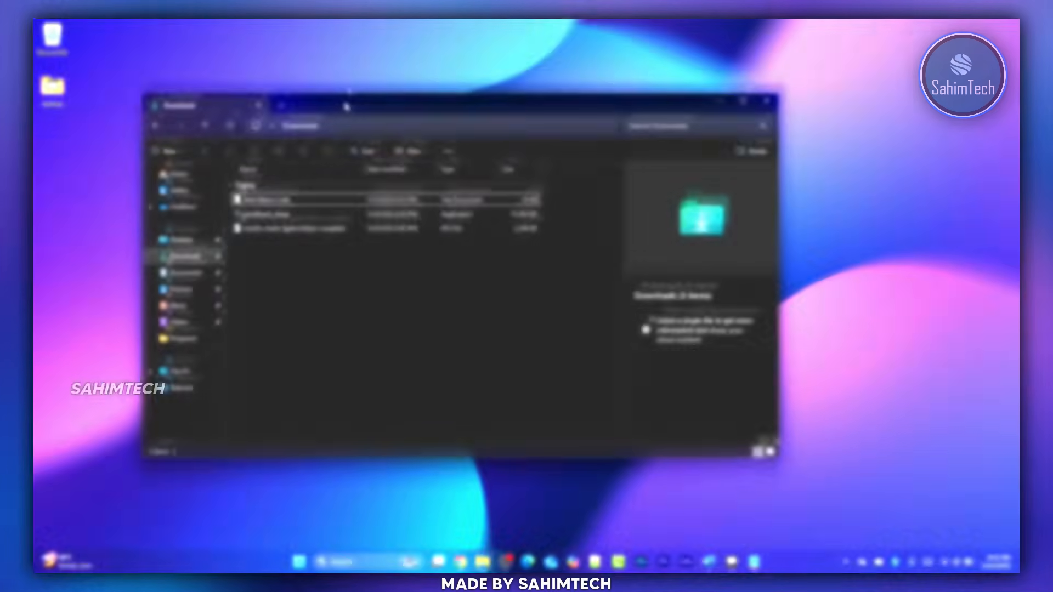
pyautogui.moveTo(361, 111); pyautogui.dragTo(414, 103)
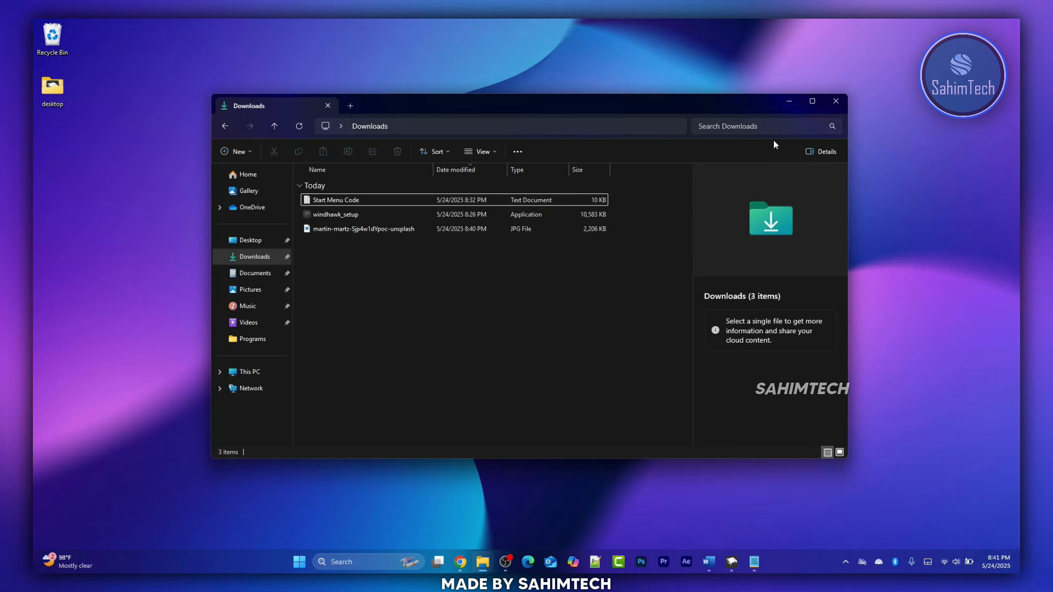
pyautogui.click(794, 105)
# Step: Open the ExplorerBlueMica link in the Windows 11 Translucent Theme document in Chrome and download Release_x64.zip from the GitHub releases page
pyautogui.click(460, 560)
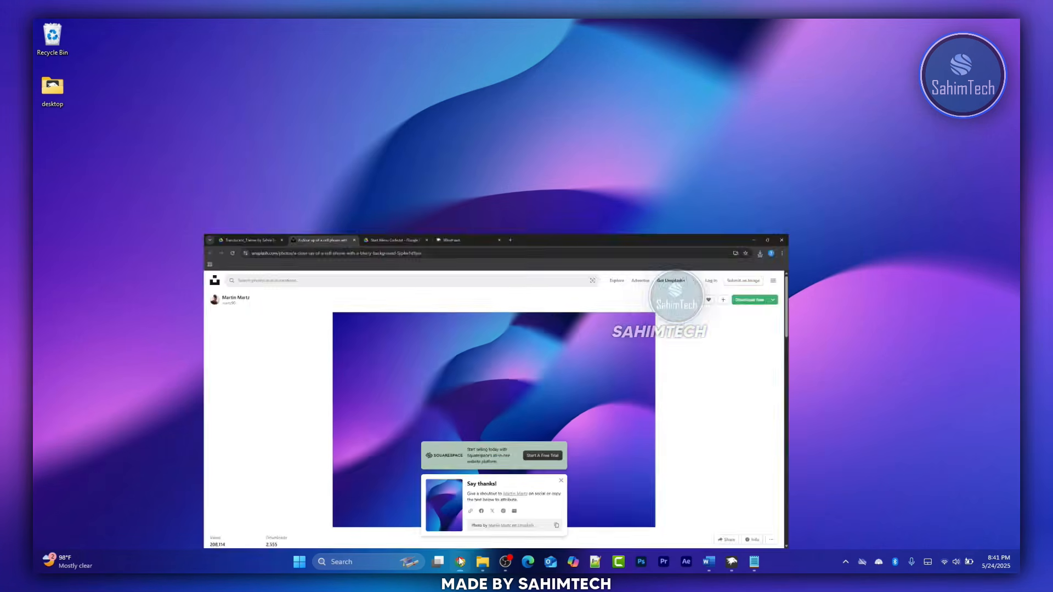
pyautogui.click(96, 20)
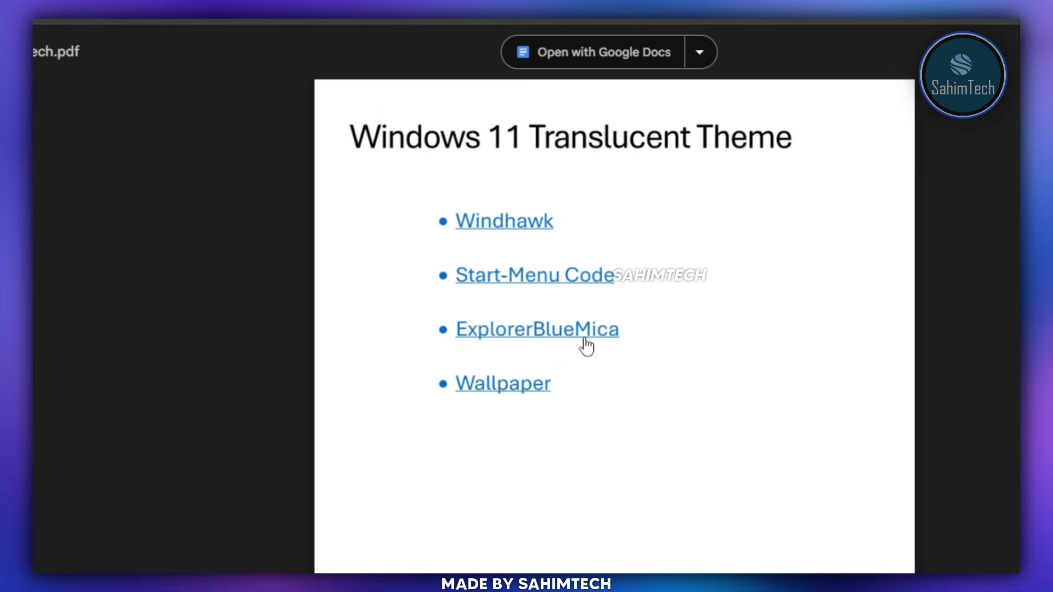
pyautogui.click(583, 338)
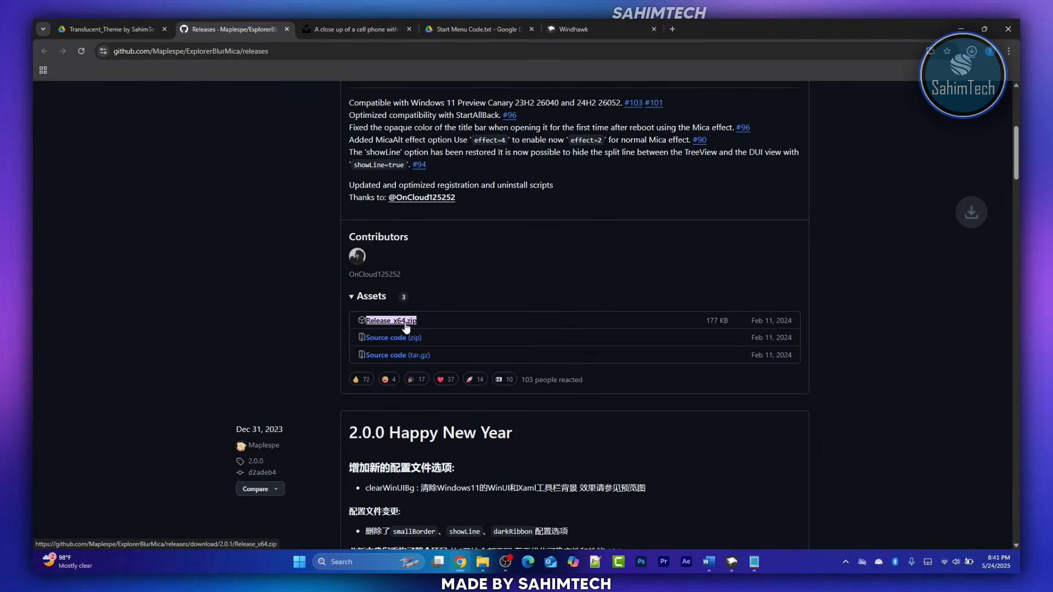
pyautogui.click(405, 323)
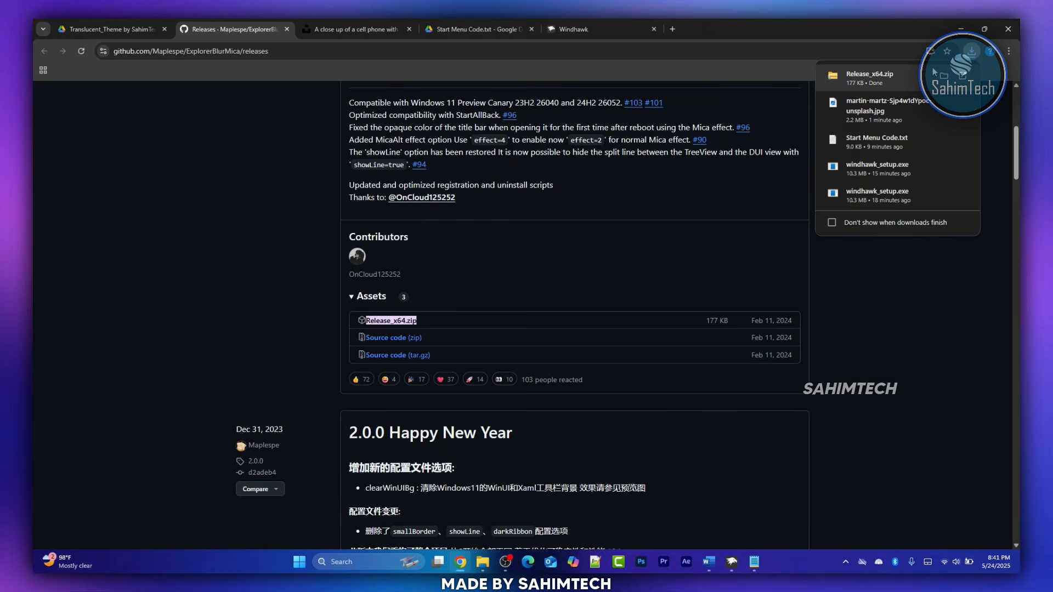
# Step: Show the downloaded Release_x64 archive in the Downloads folder and extract all its contents there
pyautogui.click(941, 79)
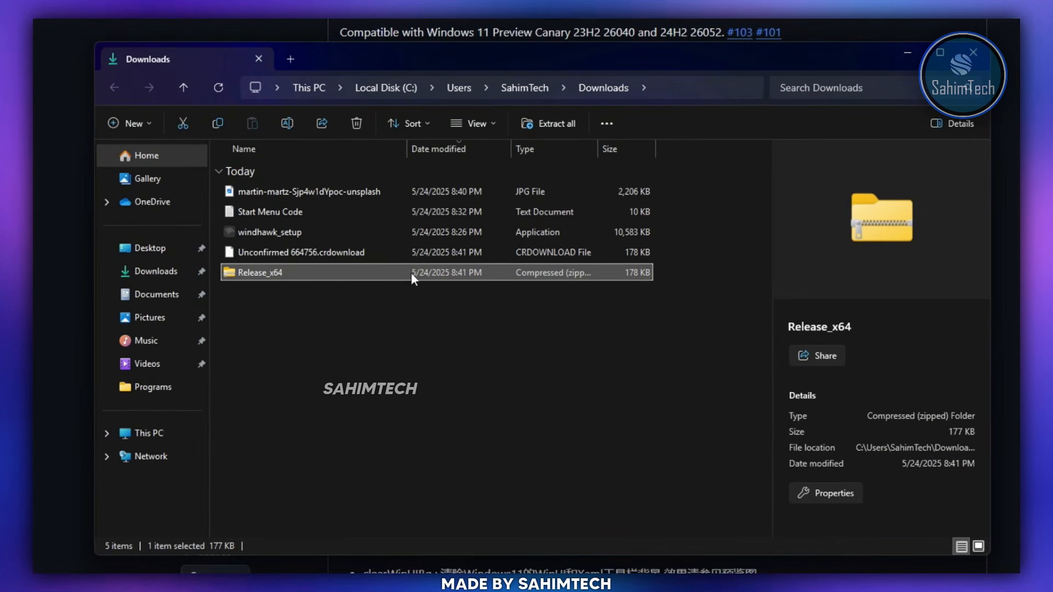
pyautogui.click(340, 300)
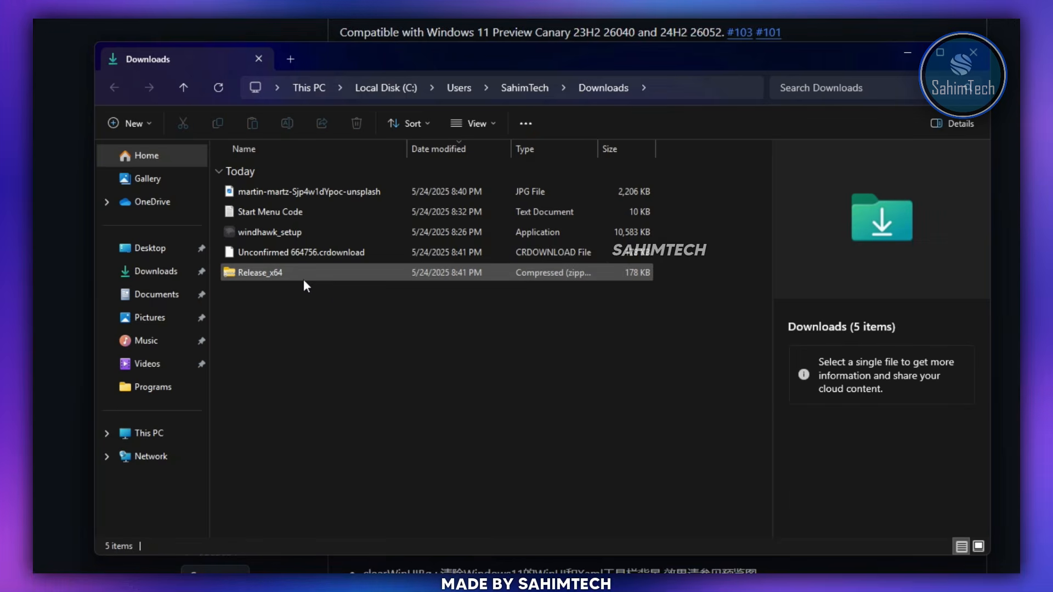
pyautogui.click(304, 279)
pyautogui.rightClick(304, 279)
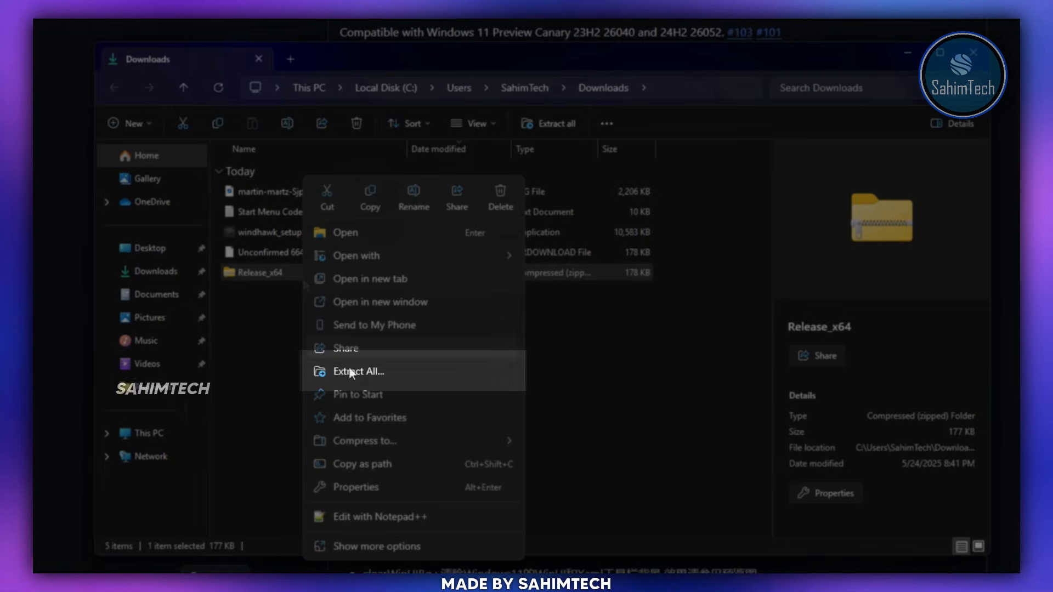
pyautogui.click(433, 371)
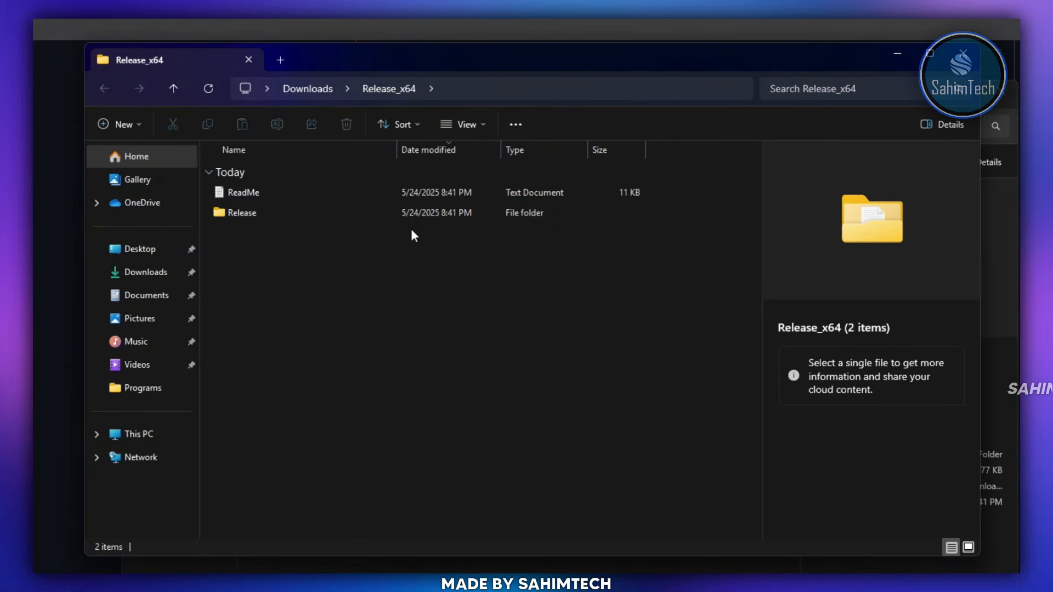
pyautogui.click(966, 55)
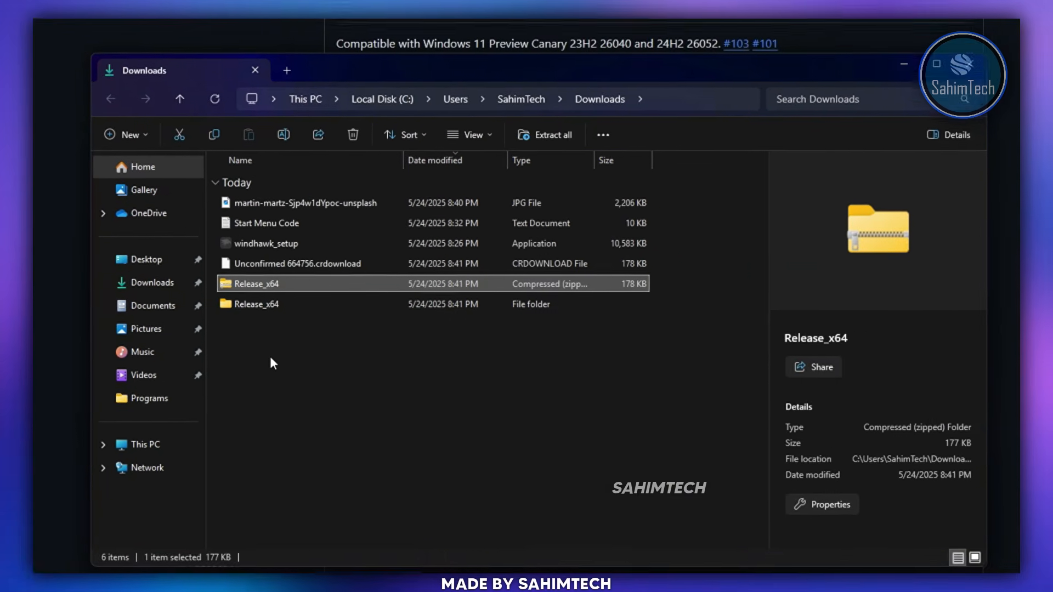
# Step: Move the extracted Release_x64 folder from Downloads into Program Files on Local Disk (C:), granting administrator permission
pyautogui.moveTo(289, 300); pyautogui.dragTo(296, 311)
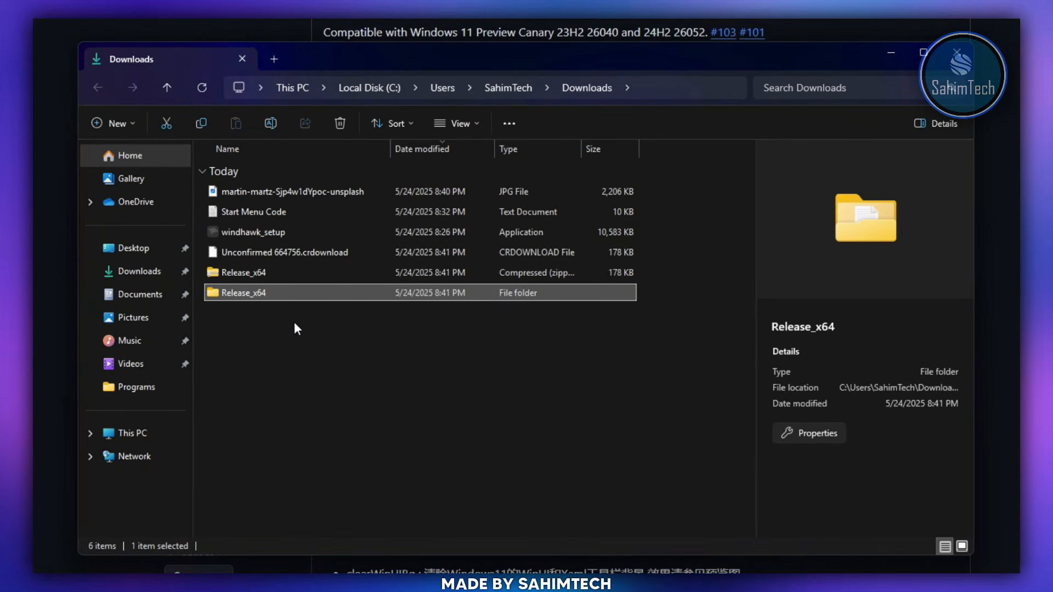
pyautogui.keyDown('ctrl'); pyautogui.scroll(4, 296, 326); pyautogui.keyUp('ctrl')
pyautogui.click(685, 269)
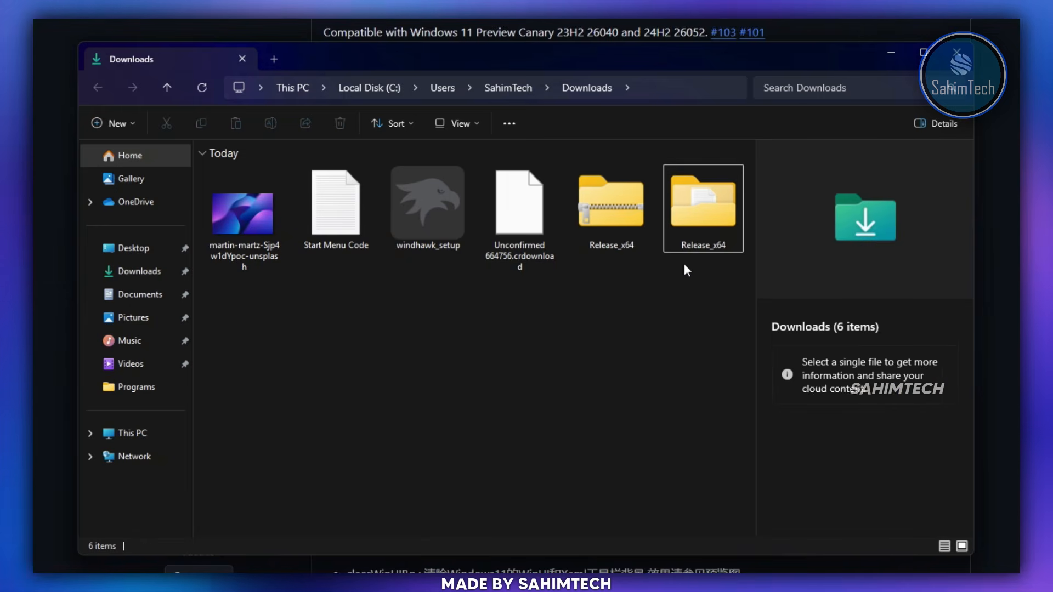
pyautogui.click(695, 211)
pyautogui.rightClick(694, 209)
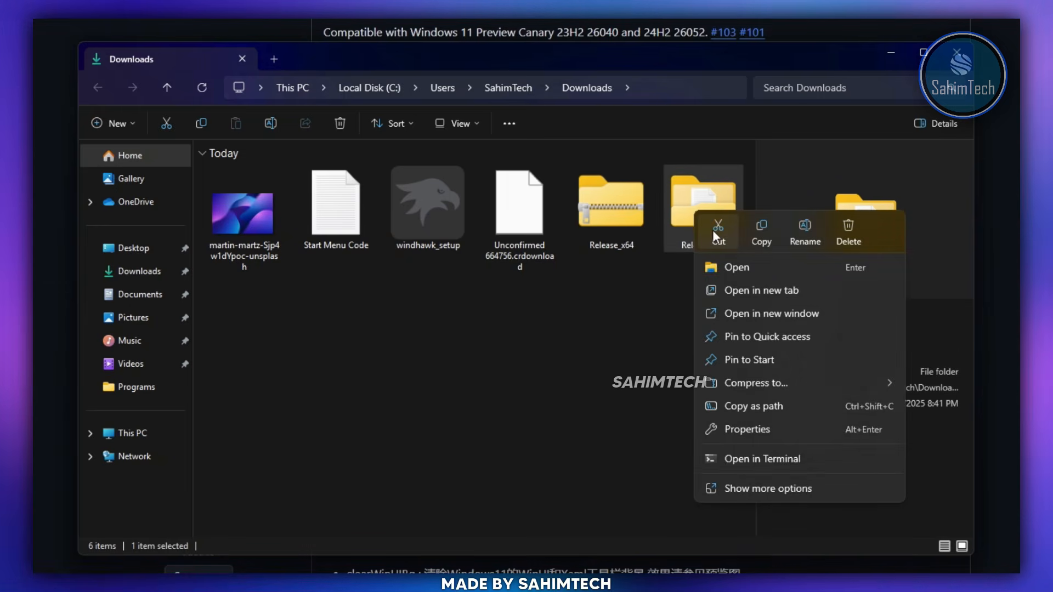
pyautogui.click(713, 230)
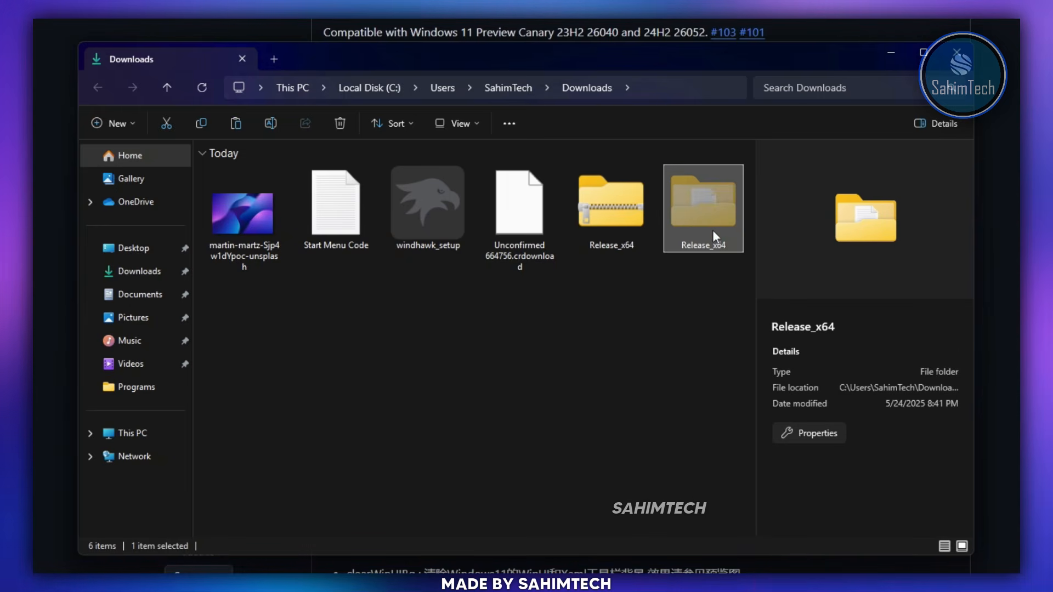
pyautogui.click(156, 435)
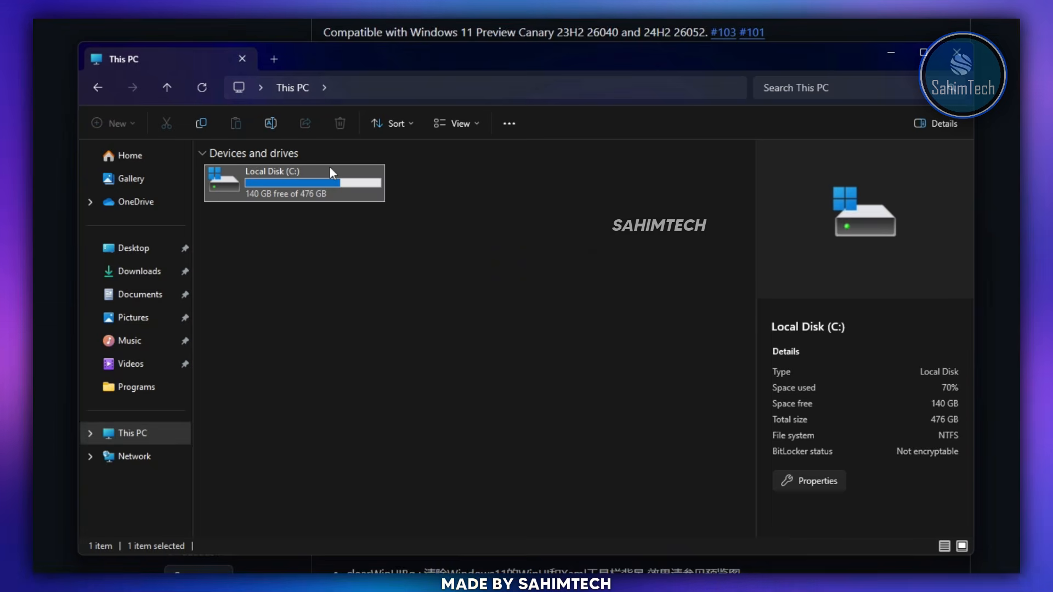
pyautogui.doubleClick(330, 167)
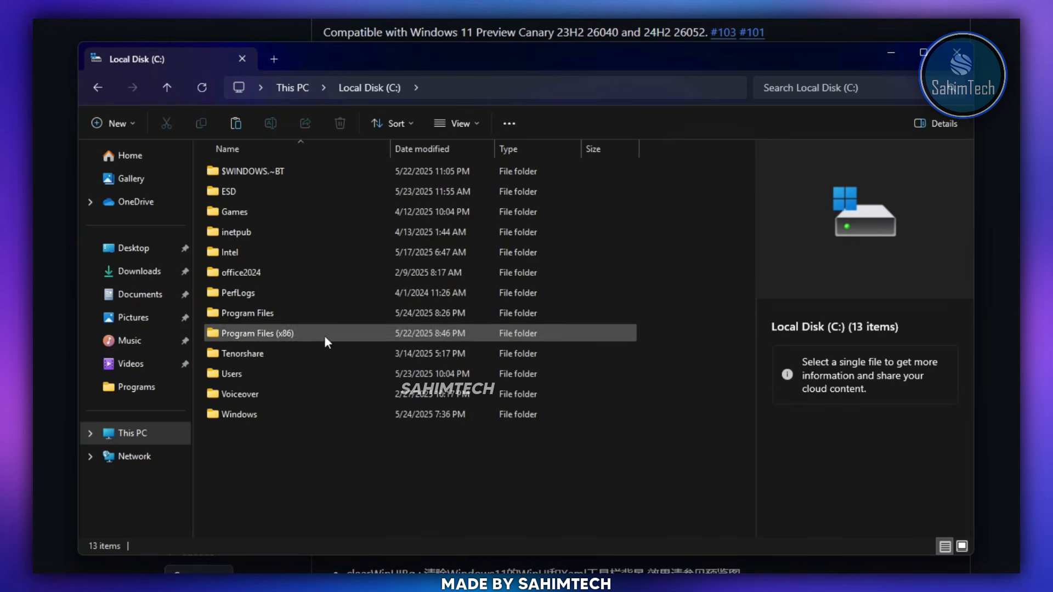
pyautogui.doubleClick(331, 313)
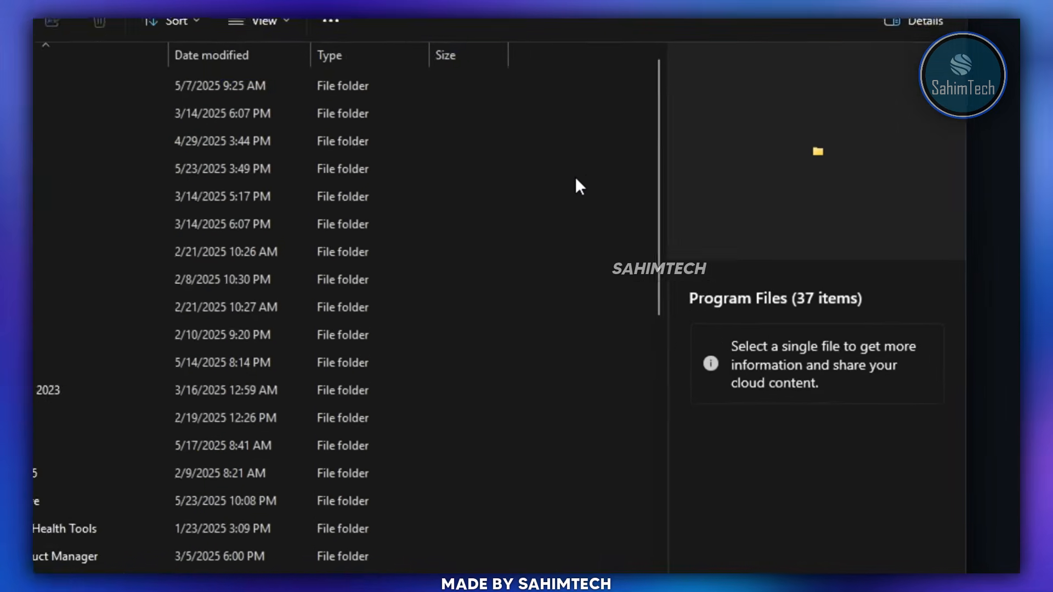
pyautogui.rightClick(686, 236)
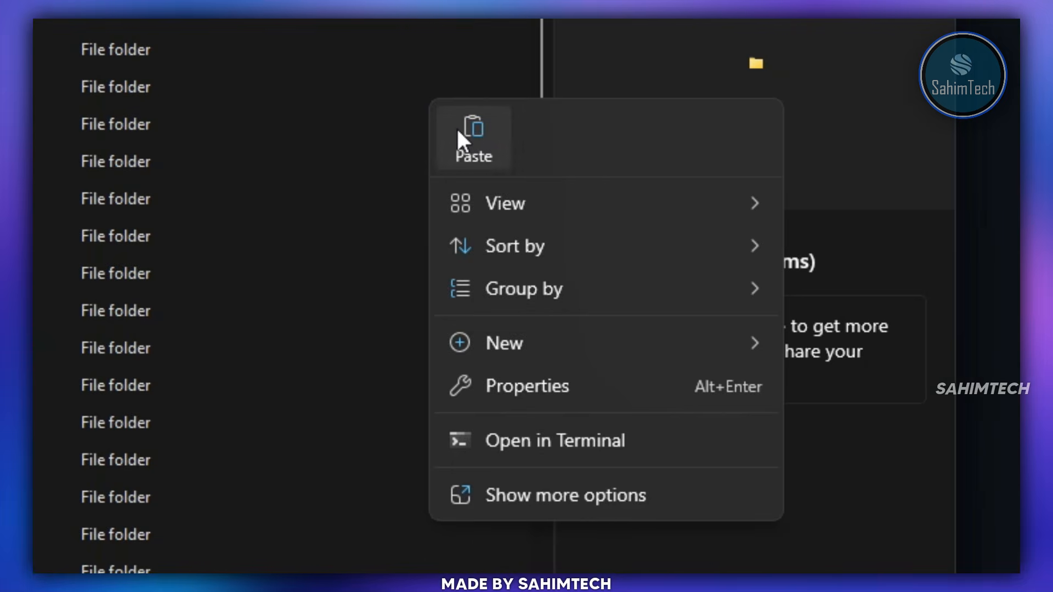
pyautogui.click(457, 131)
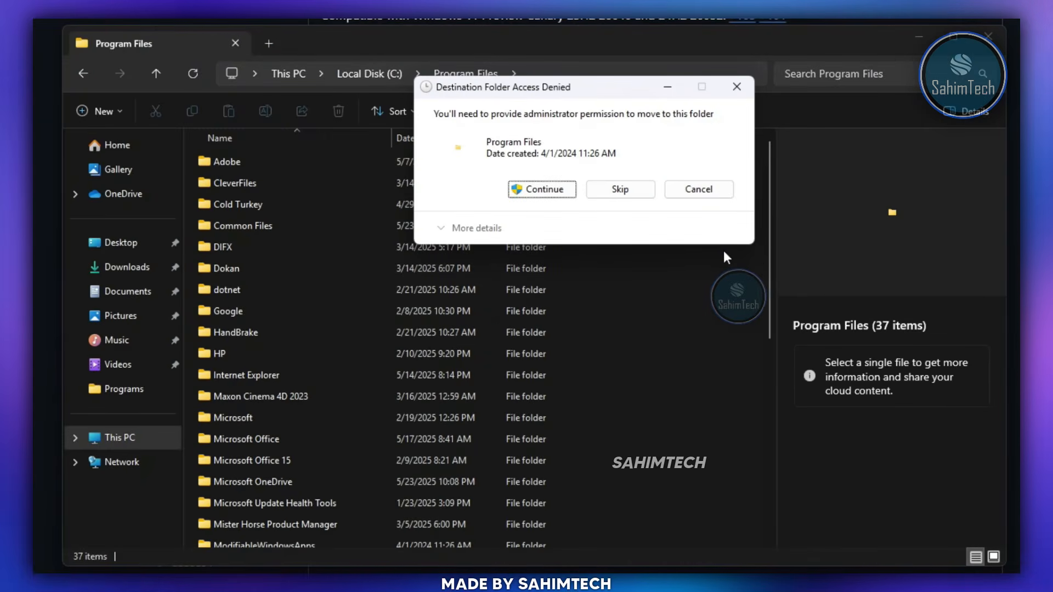
pyautogui.click(558, 191)
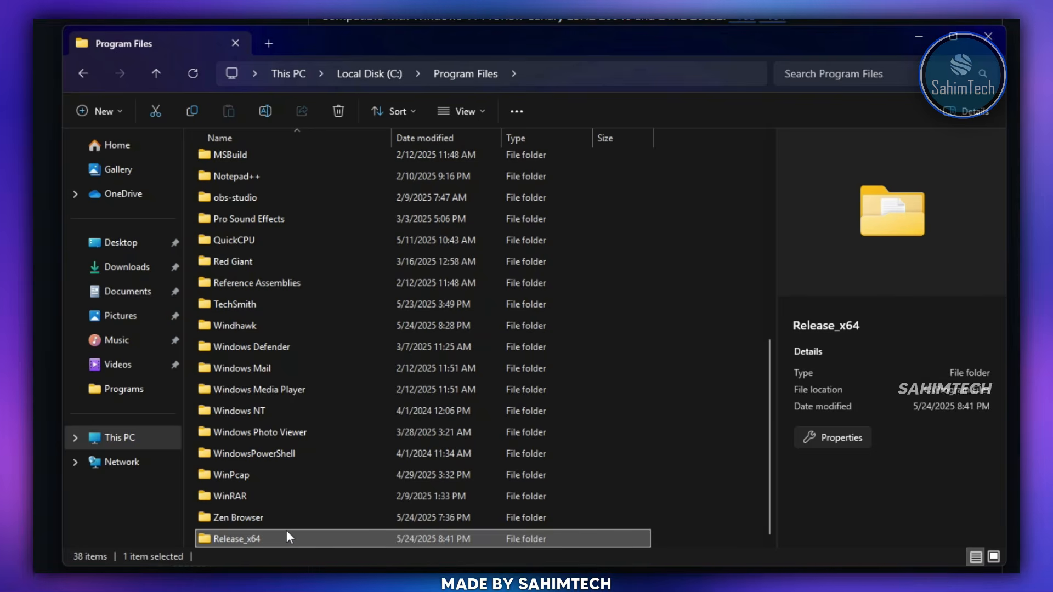
# Step: Open the Release folder inside Release_x64 and copy the name of the ExplorerBlurMica.dll file without its extension
pyautogui.doubleClick(287, 532)
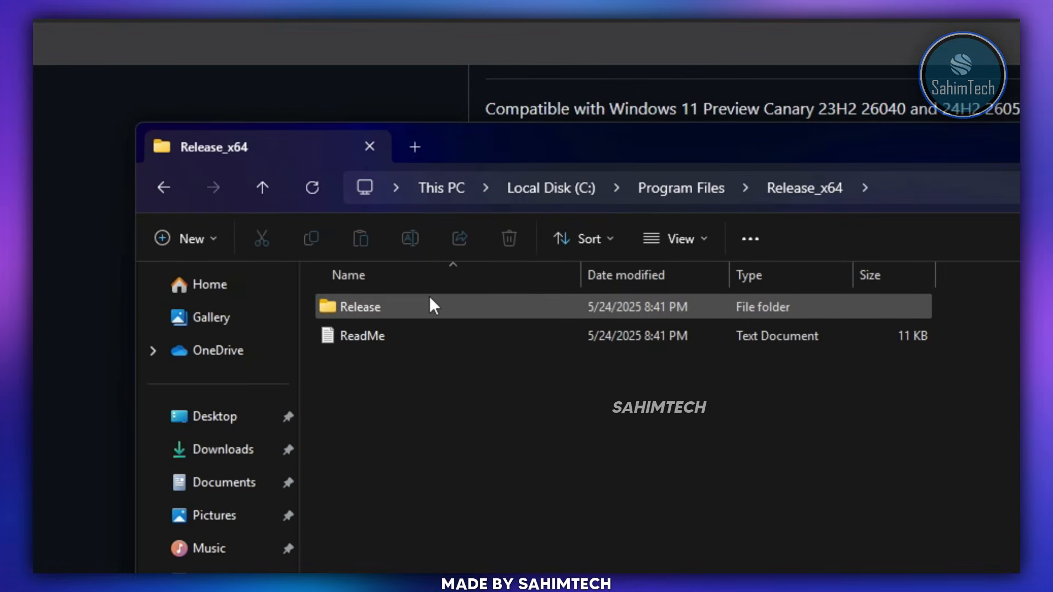
pyautogui.doubleClick(430, 303)
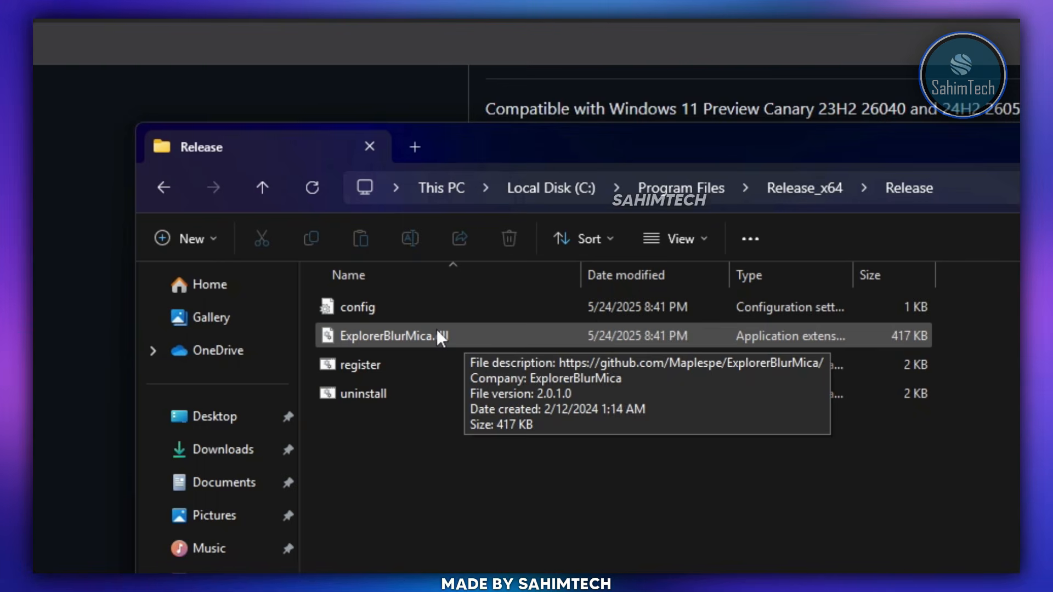
pyautogui.click(436, 334)
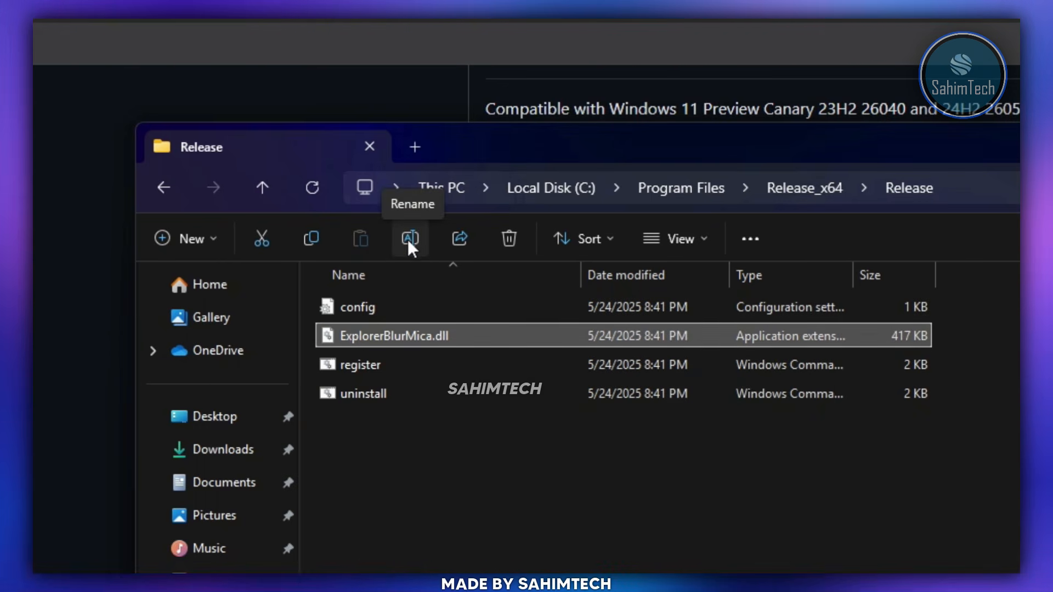
pyautogui.rightClick(471, 333)
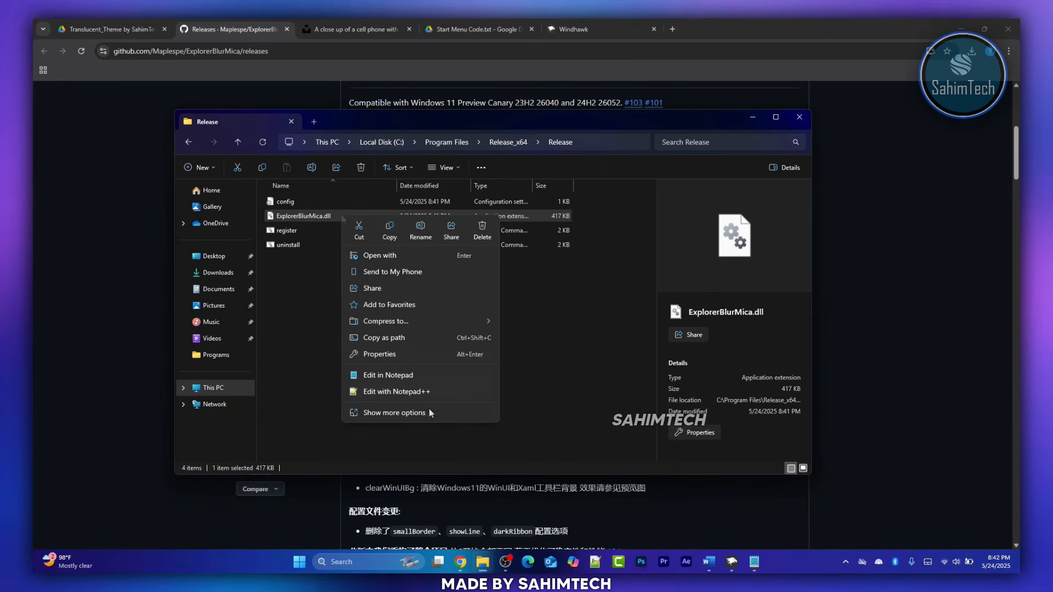
pyautogui.click(428, 412)
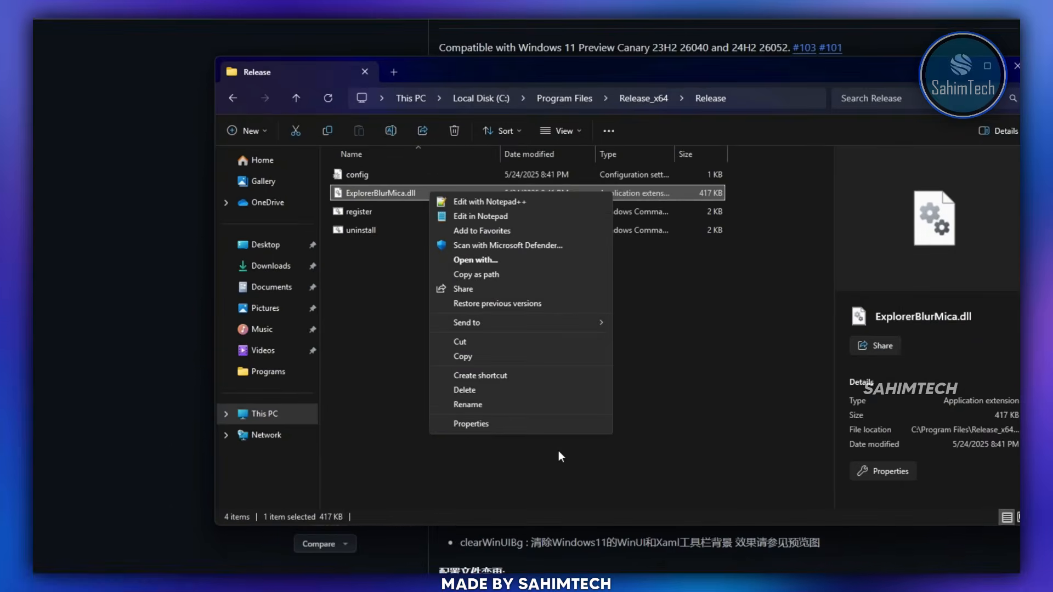
pyautogui.click(538, 408)
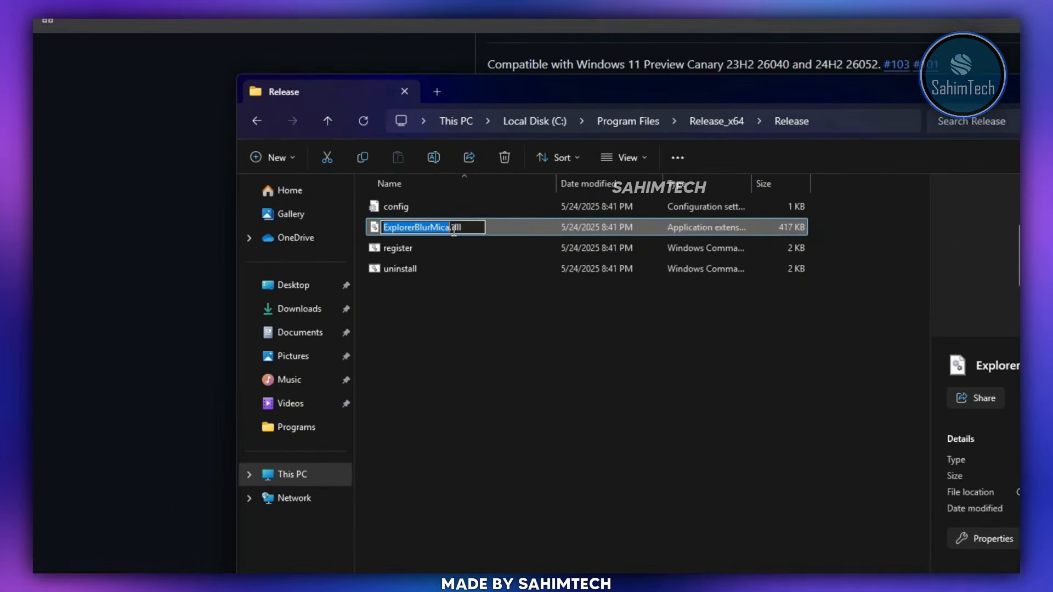
pyautogui.click(453, 228)
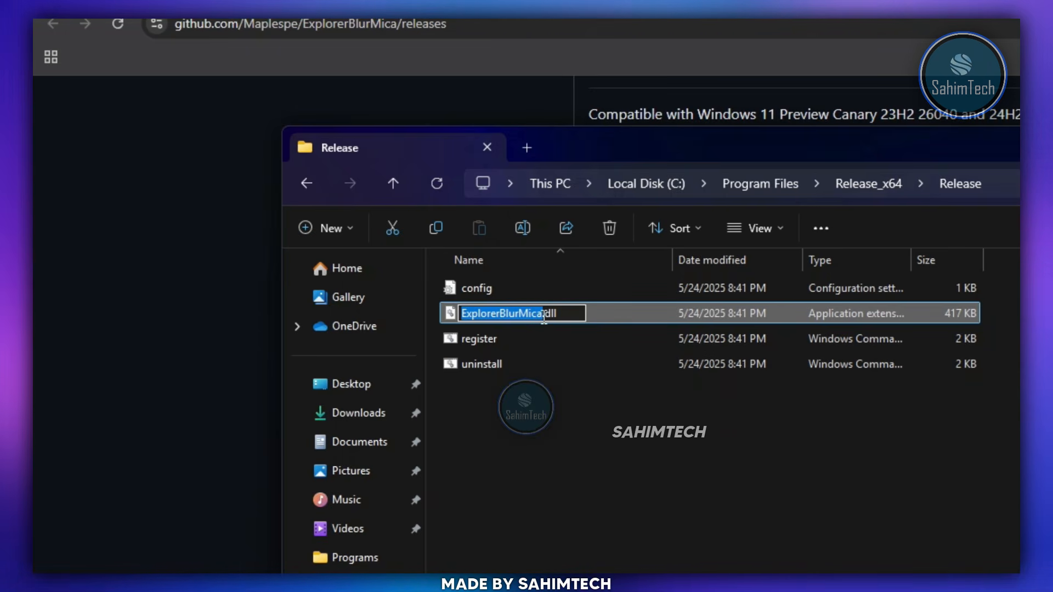
pyautogui.rightClick(517, 315)
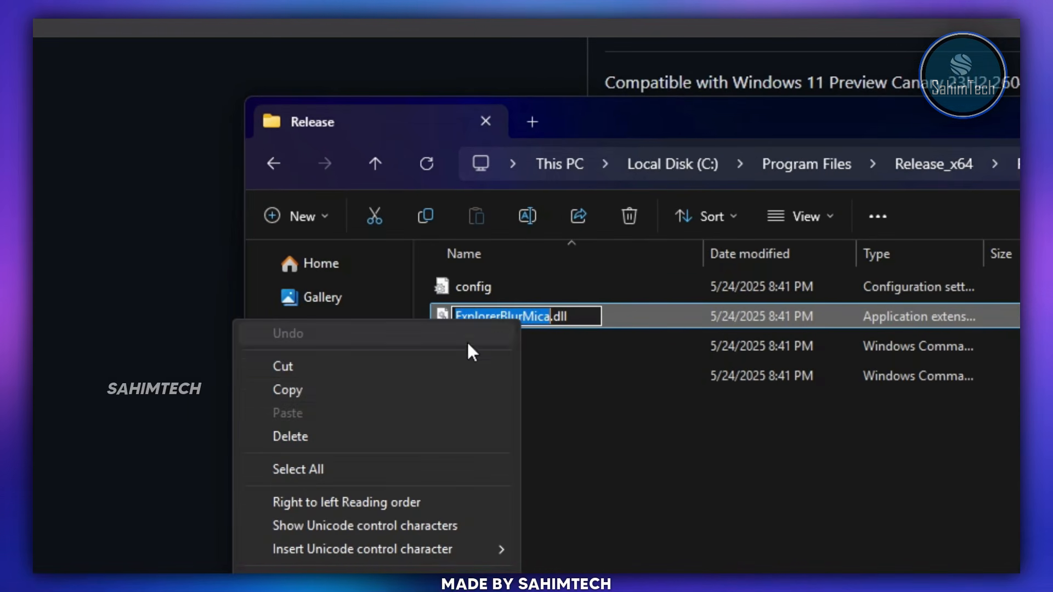
pyautogui.click(387, 388)
pyautogui.click(768, 495)
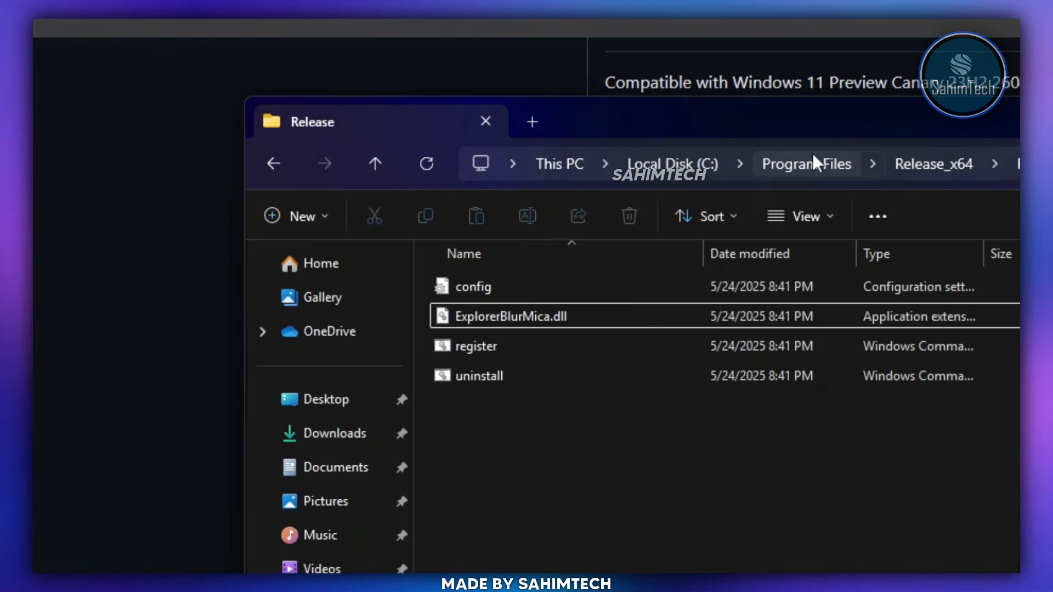
# Step: Rename the Release_x64 folder in Program Files to the copied name ExplorerBlurMica, granting administrator permission
pyautogui.click(800, 164)
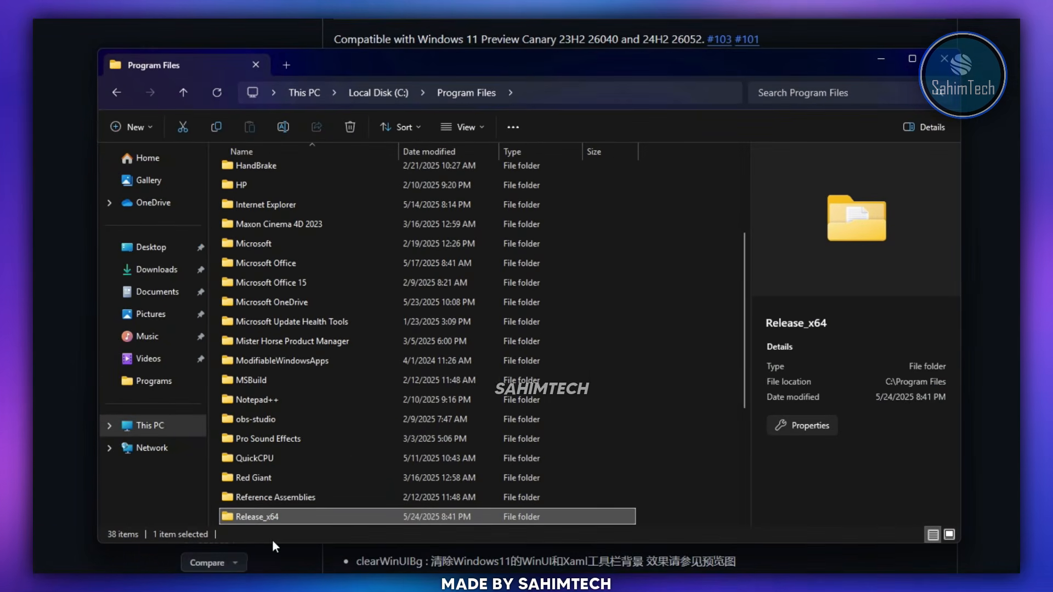
pyautogui.rightClick(261, 516)
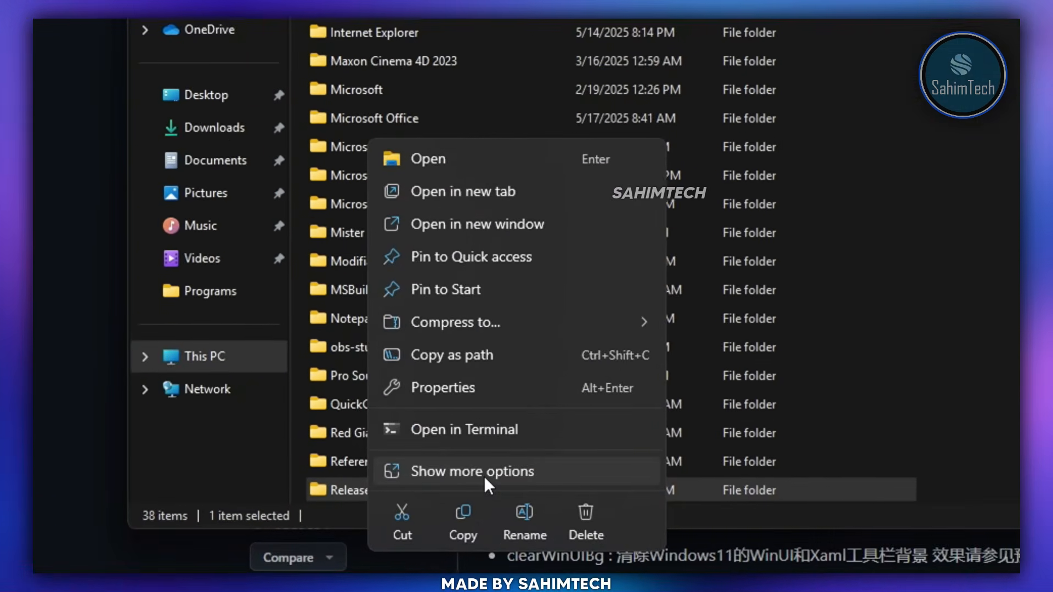
pyautogui.click(348, 511)
pyautogui.click(488, 444)
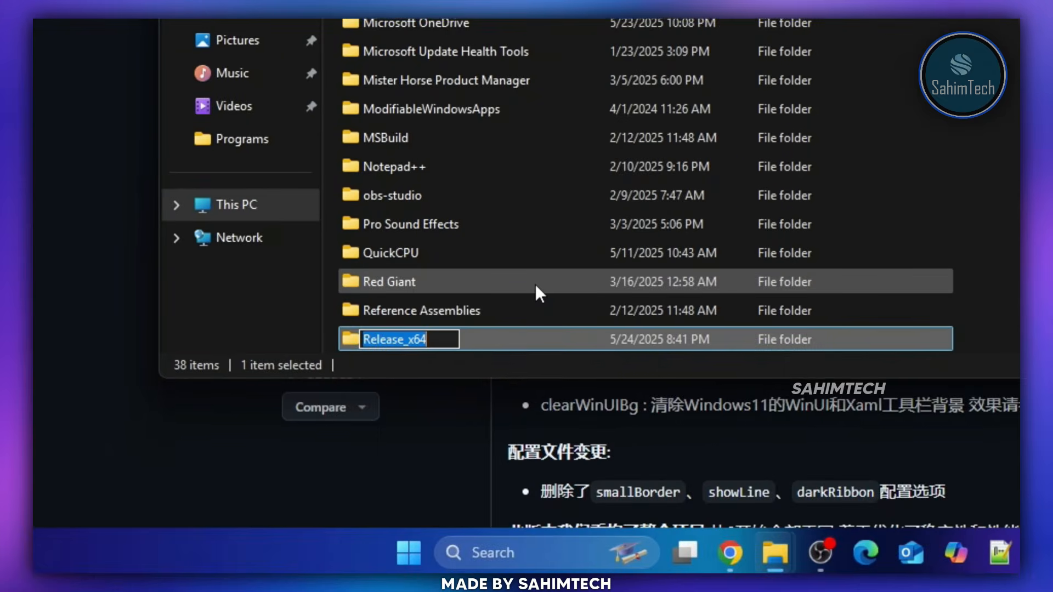
pyautogui.rightClick(427, 333)
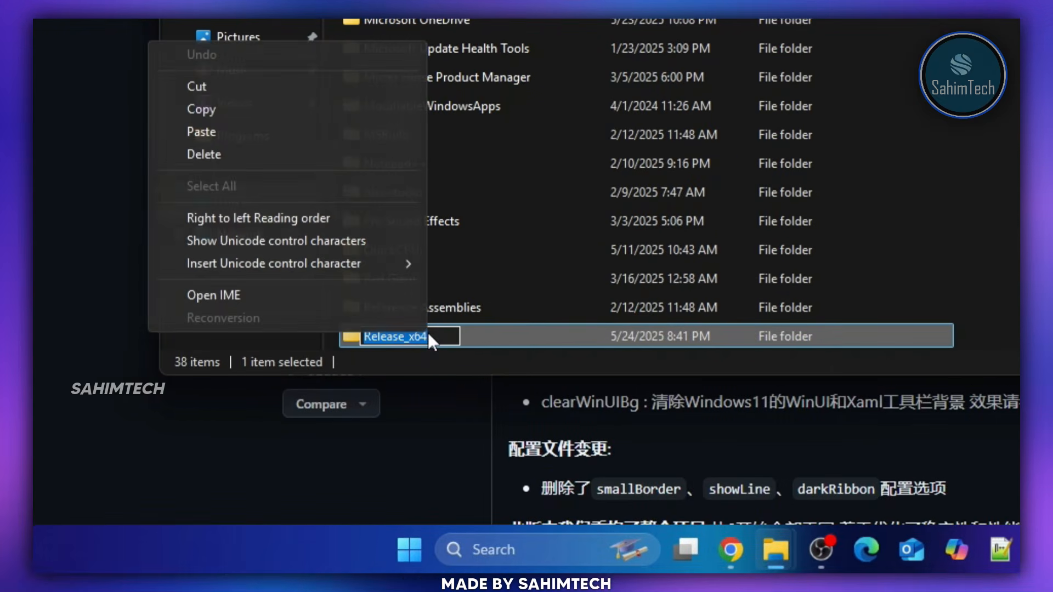
pyautogui.click(250, 138)
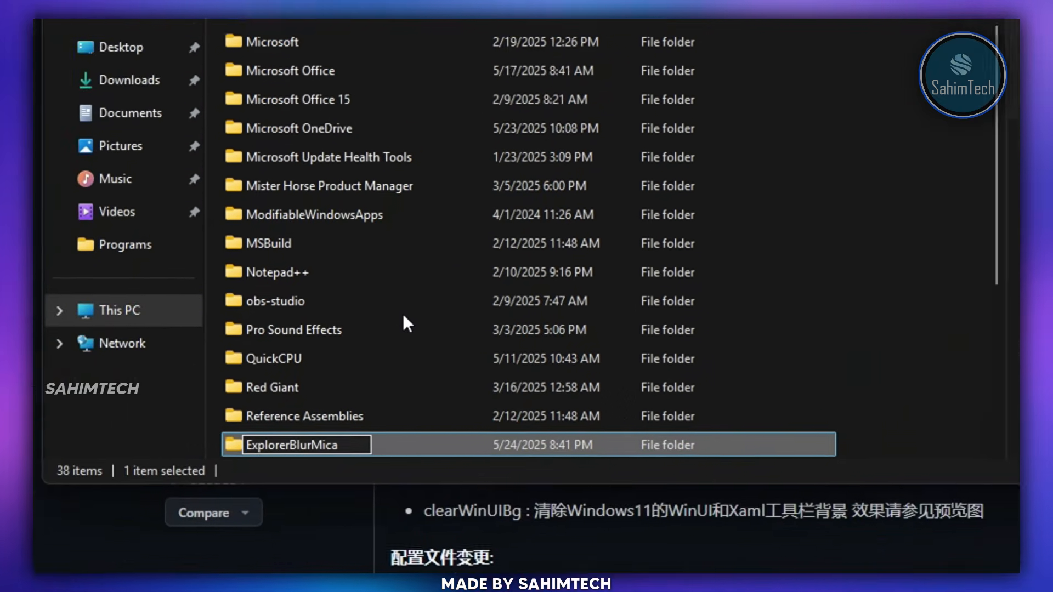
pyautogui.press('Return')
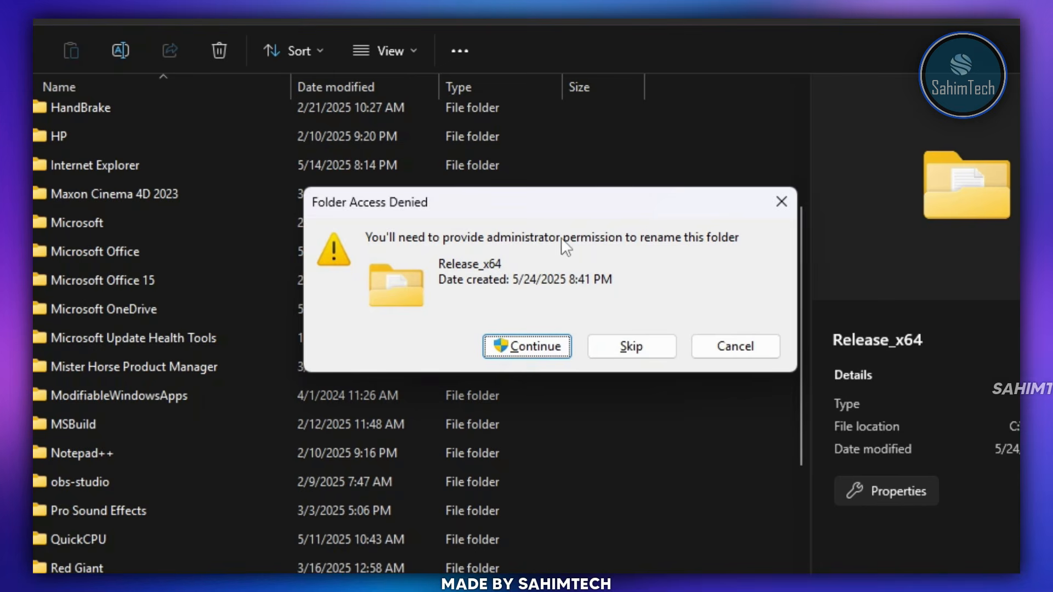
pyautogui.click(543, 355)
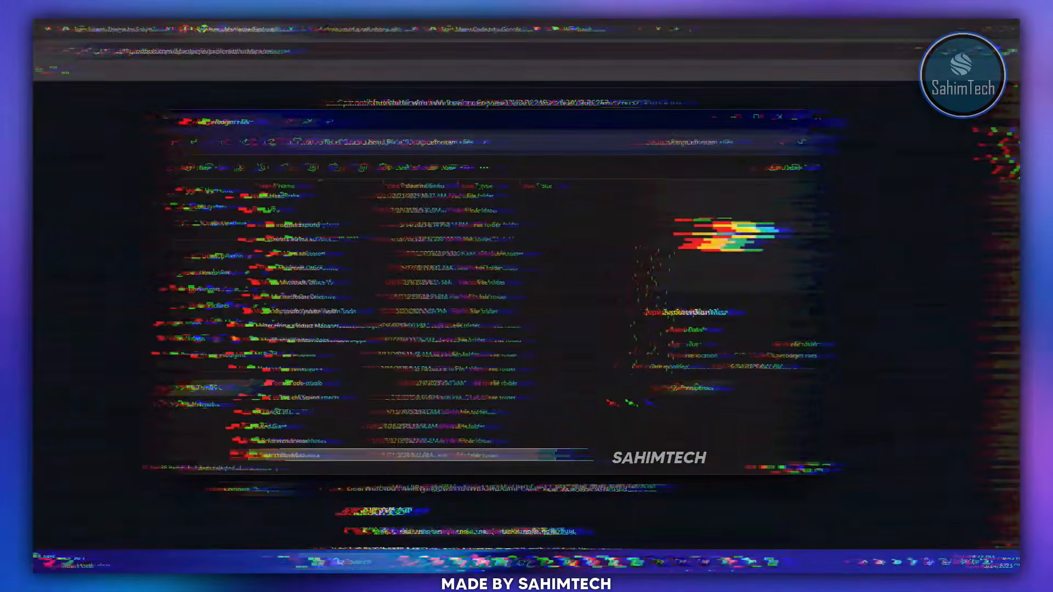
# Step: Run the register script from the Release folder inside ExplorerBlurMica as administrator, allowing it past SmartScreen, and minimize Chrome
pyautogui.doubleClick(344, 456)
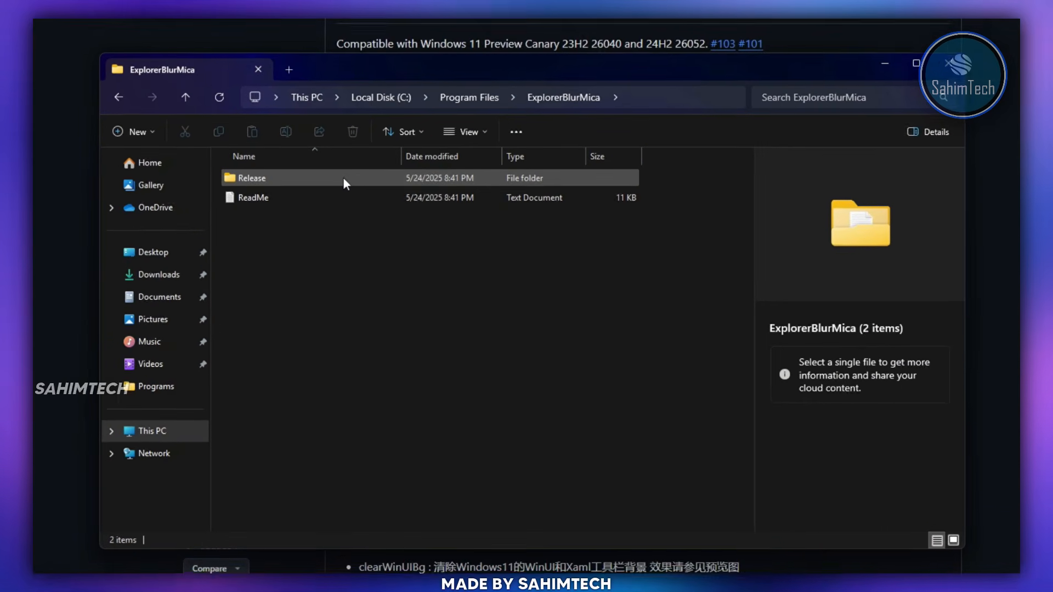
pyautogui.click(354, 201)
pyautogui.doubleClick(345, 175)
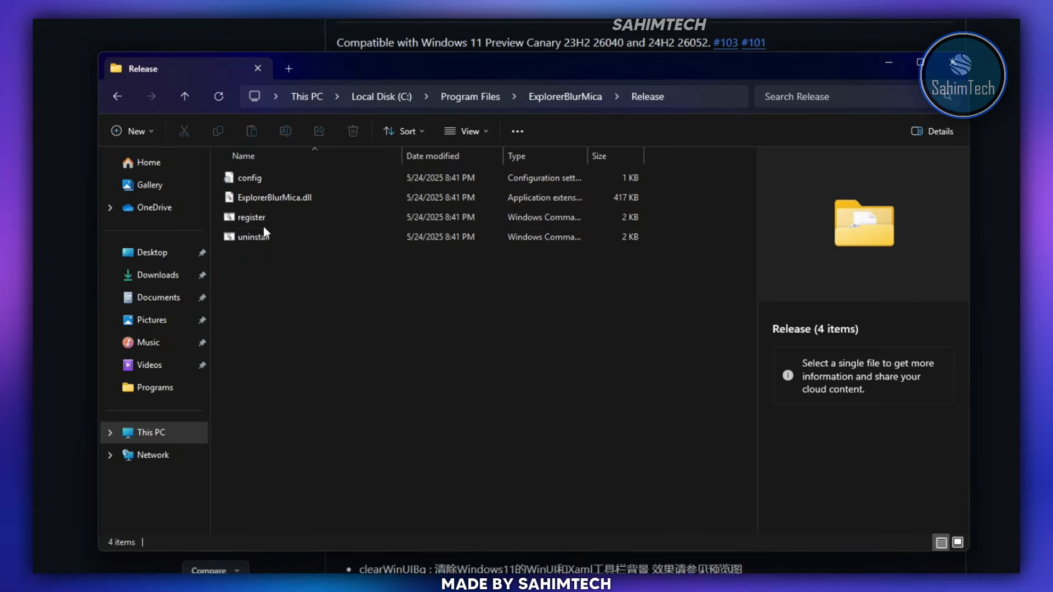
pyautogui.click(301, 218)
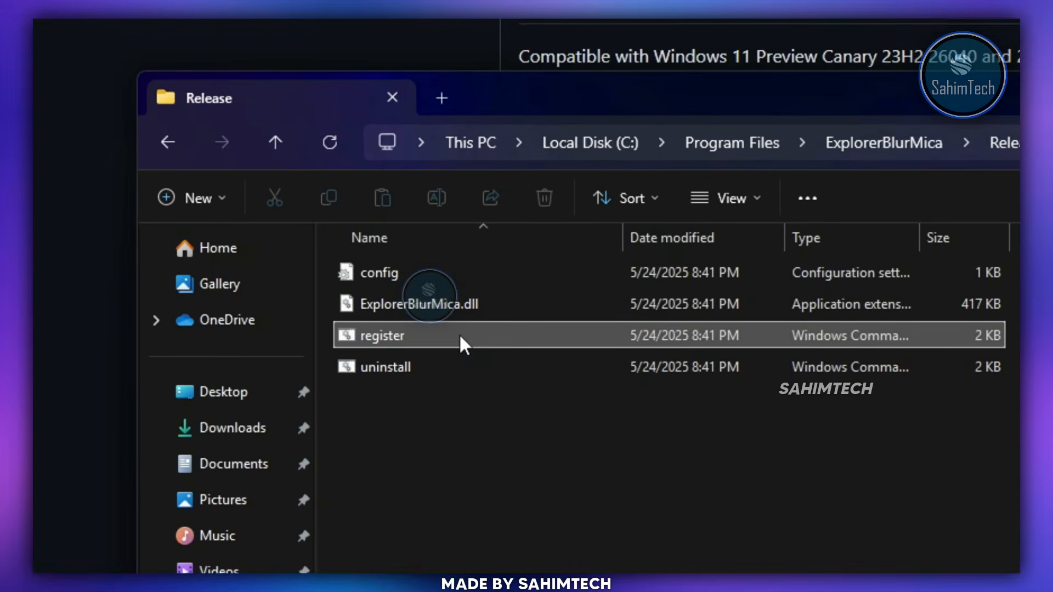
pyautogui.rightClick(460, 335)
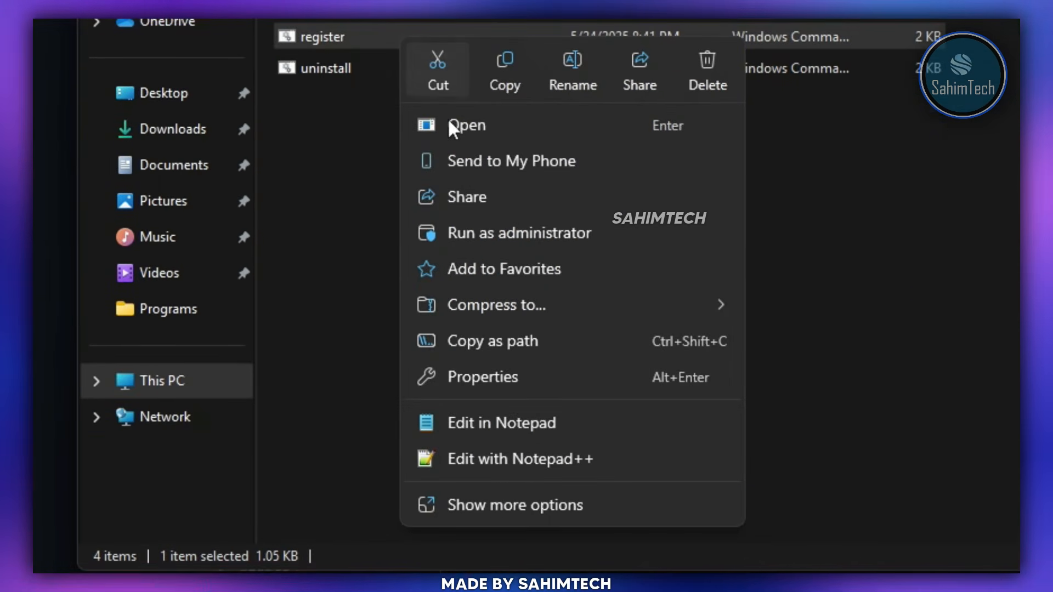
pyautogui.click(688, 240)
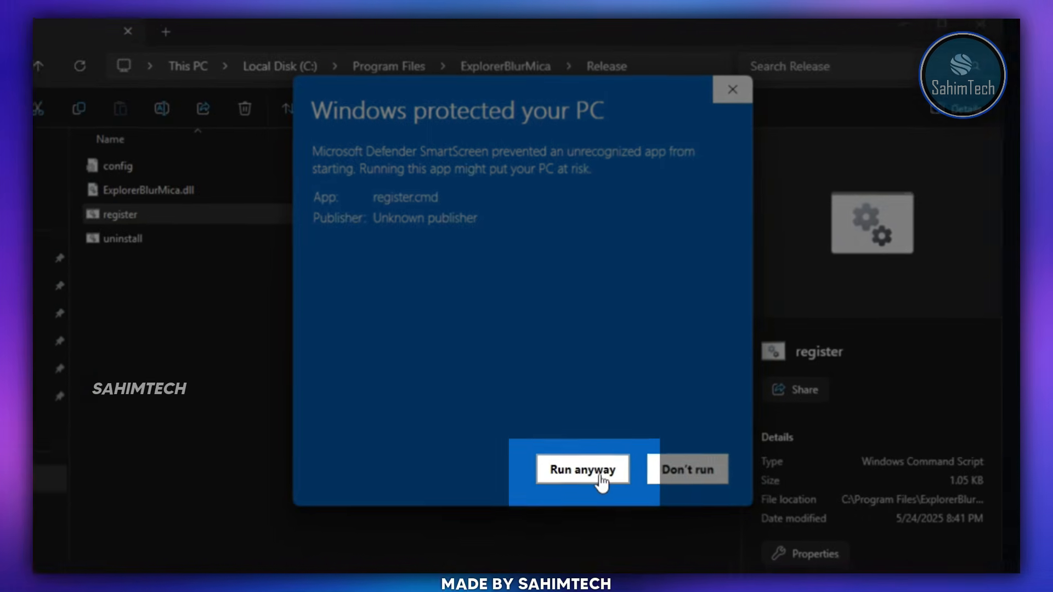
pyautogui.click(603, 487)
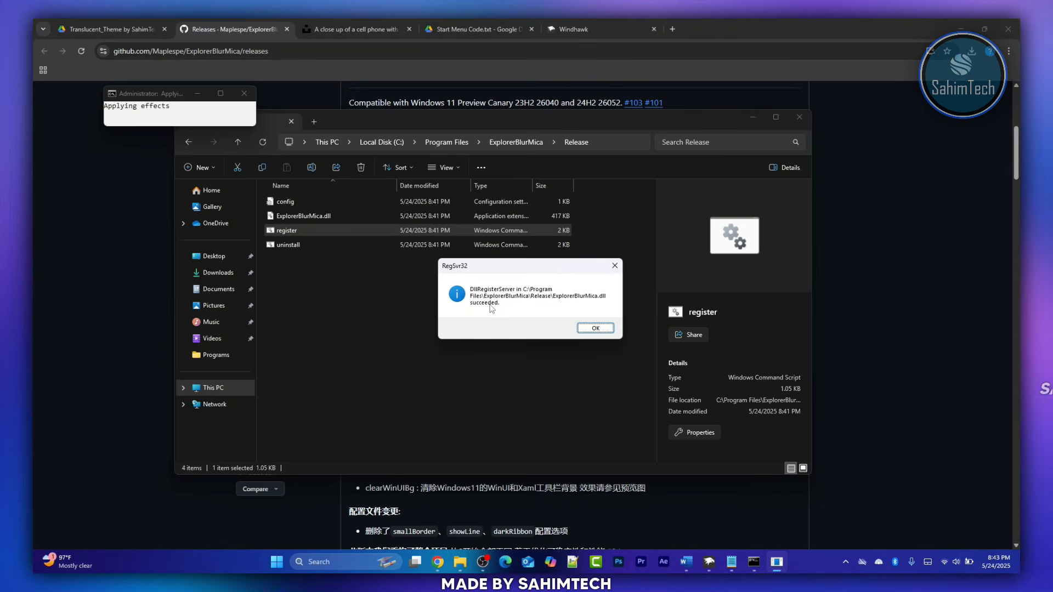
pyautogui.click(595, 328)
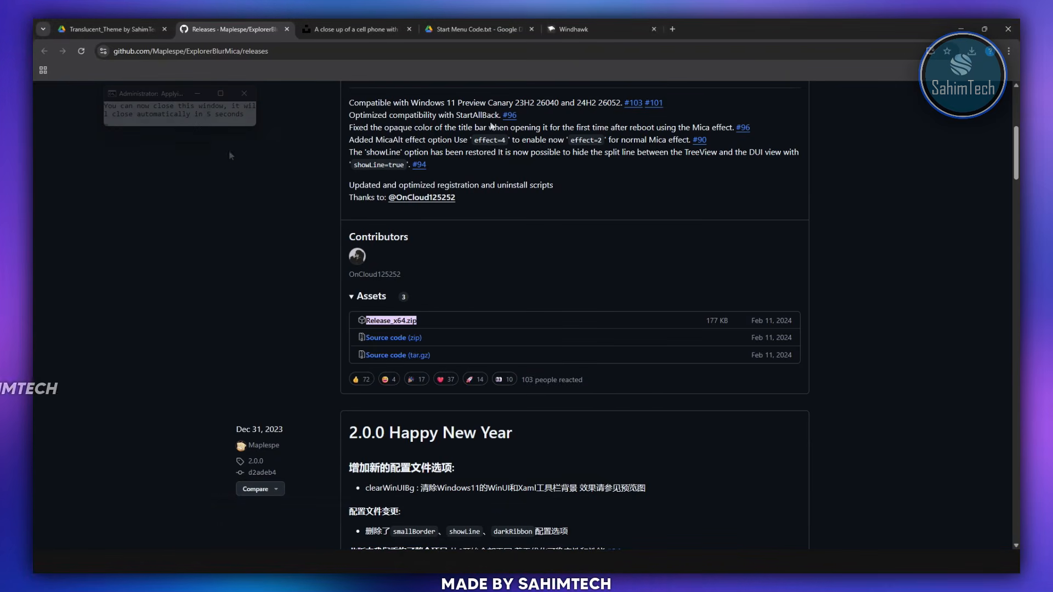
pyautogui.click(957, 26)
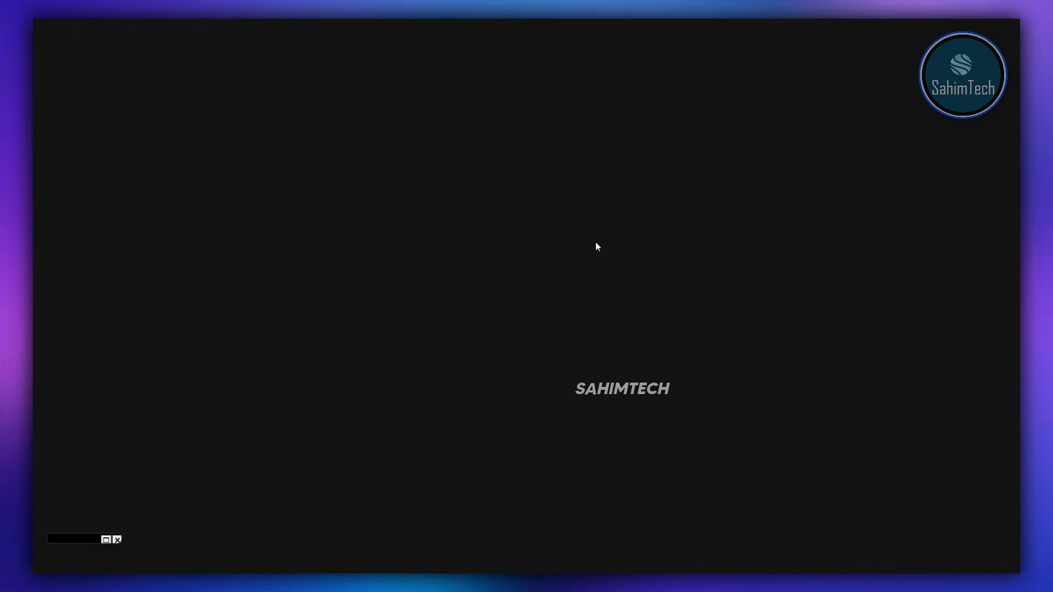
# Step: Restart the Windows shell by running explorer.exe as a new task from Task Manager, and close Task Manager
pyautogui.hotkey('ctrl', 'shift', 'Escape')
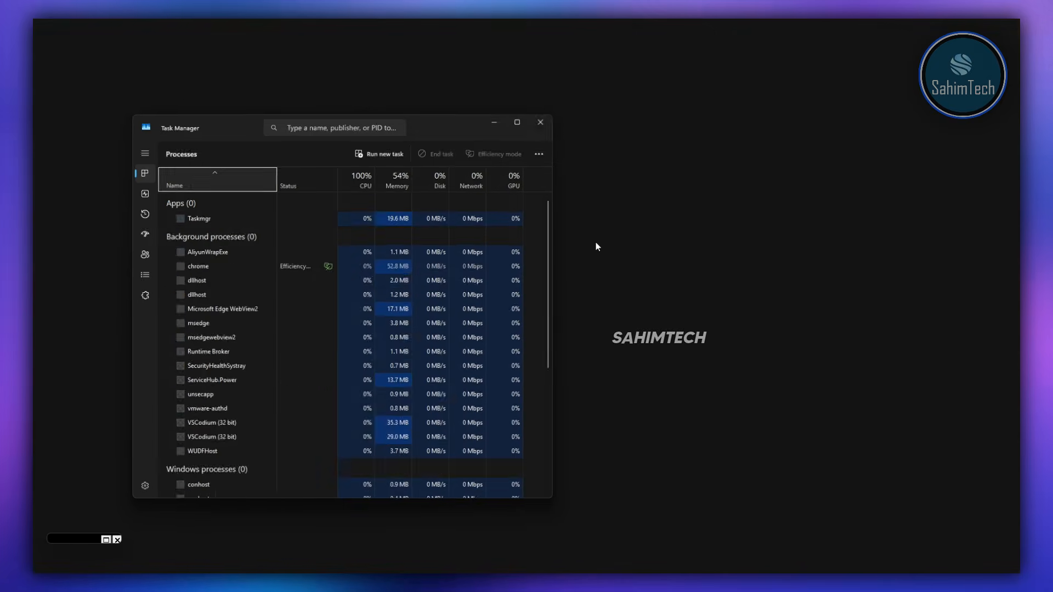
pyautogui.moveTo(468, 114); pyautogui.dragTo(441, 95)
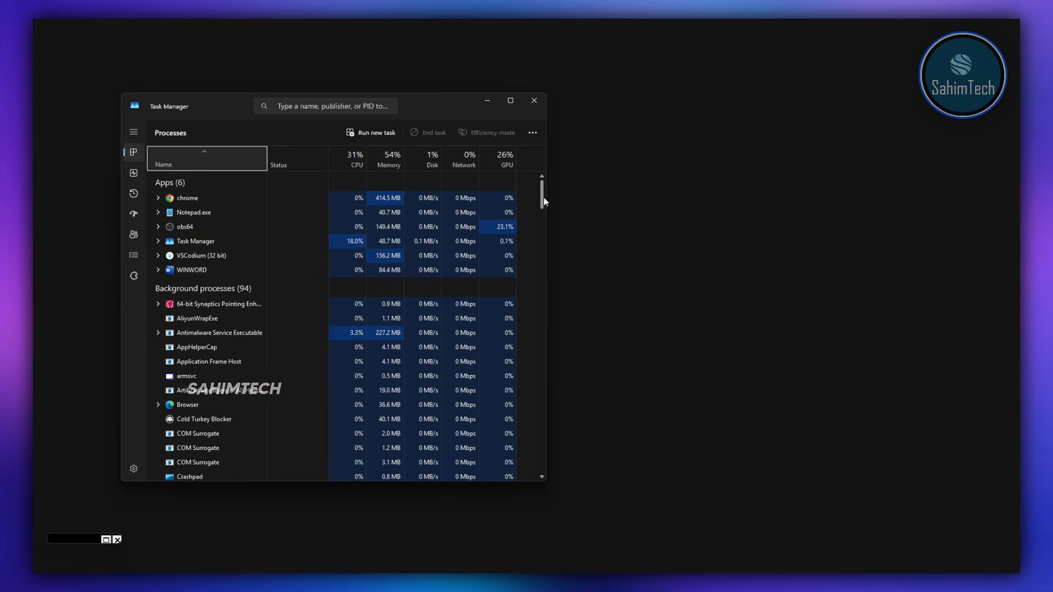
pyautogui.moveTo(544, 196); pyautogui.dragTo(528, 480)
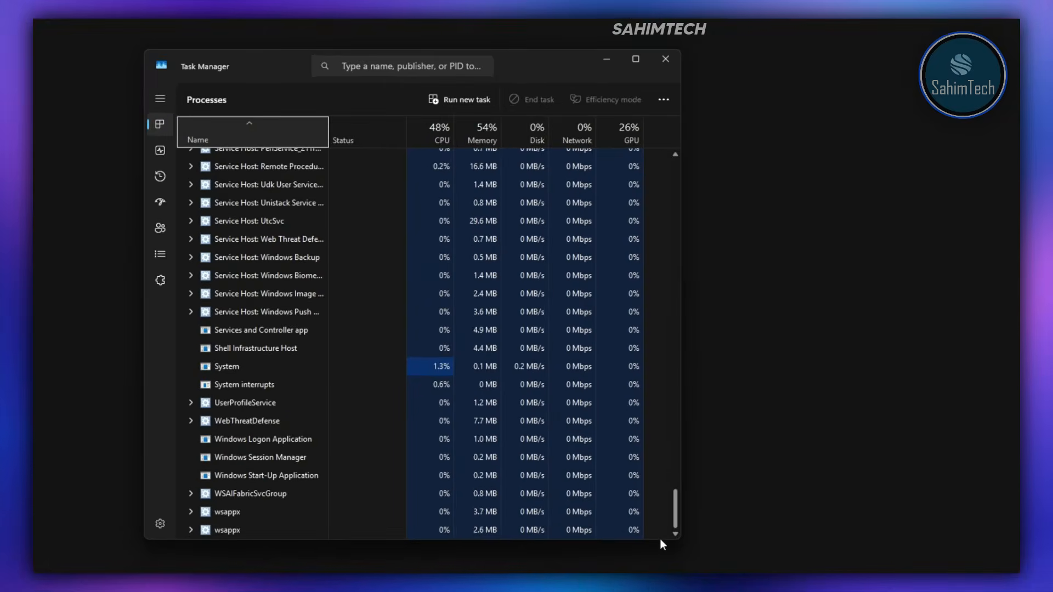
pyautogui.scroll(6, 409, 417)
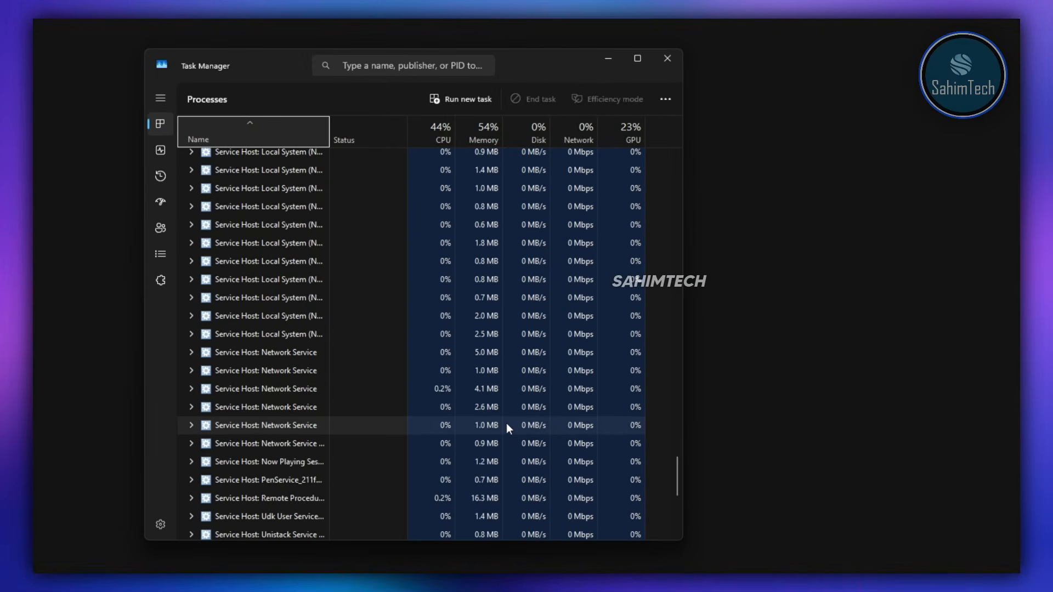
pyautogui.scroll(15, 507, 423)
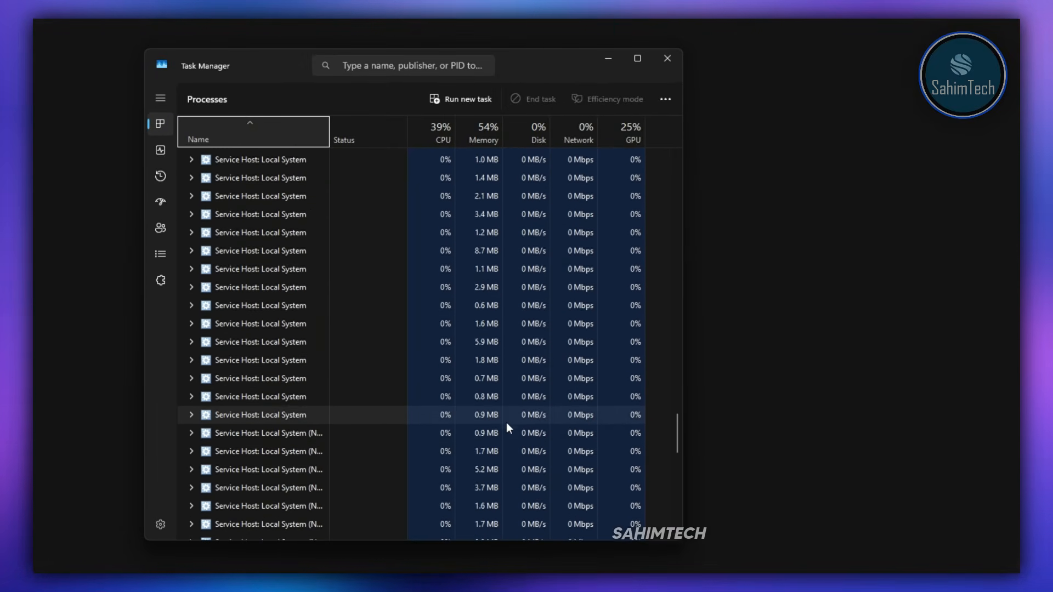
pyautogui.moveTo(675, 310); pyautogui.dragTo(651, 311)
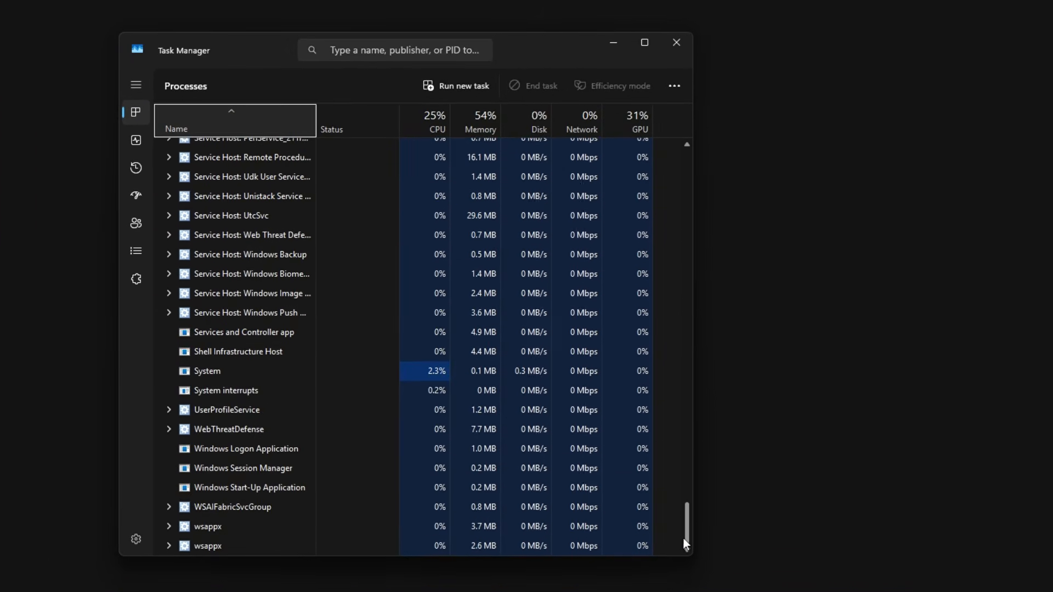
pyautogui.moveTo(522, 305); pyautogui.dragTo(562, 435)
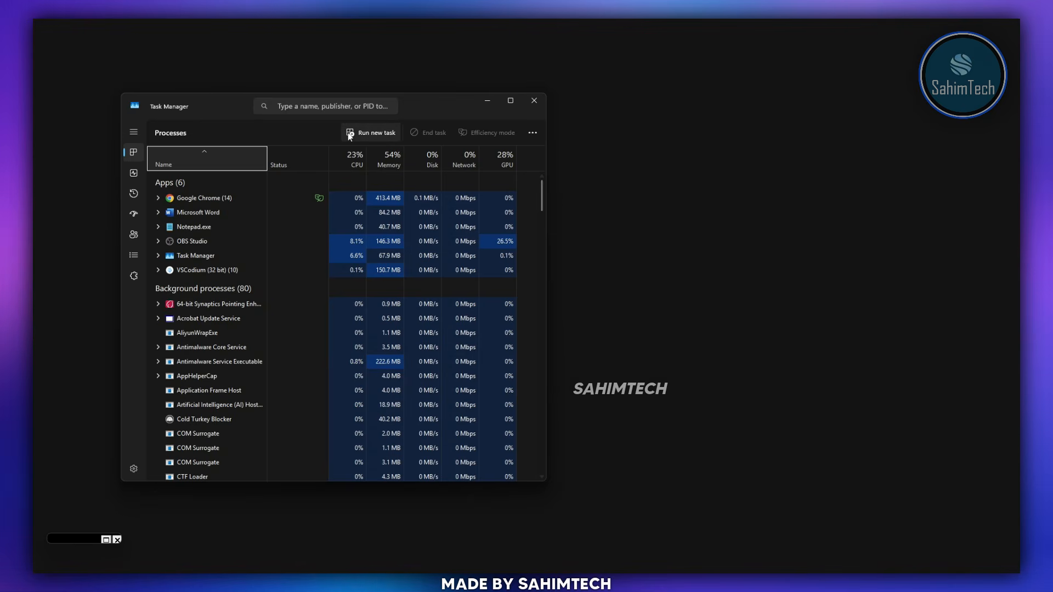
pyautogui.click(372, 133)
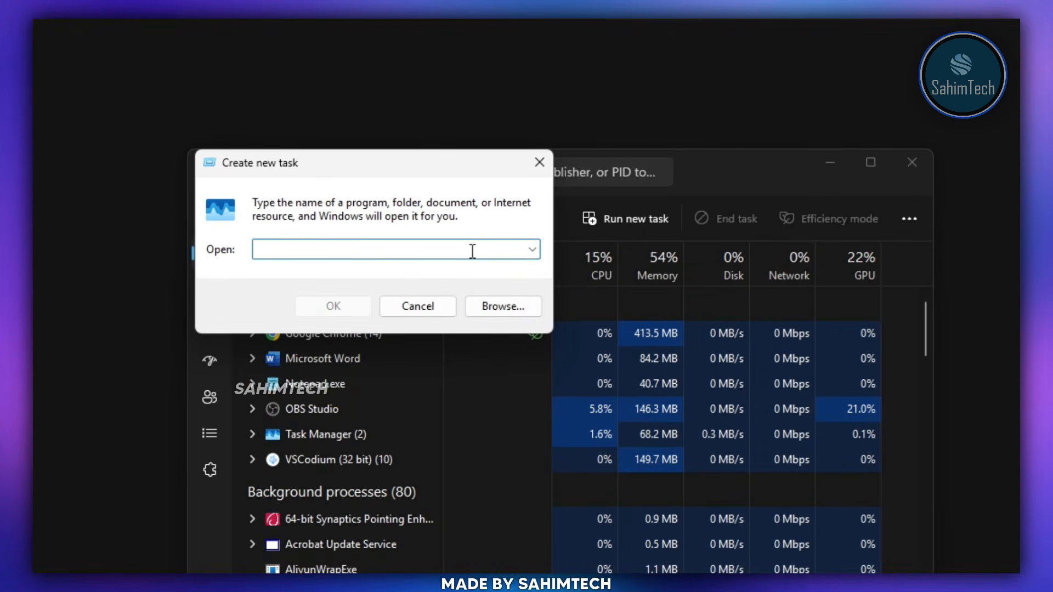
pyautogui.write('explor')
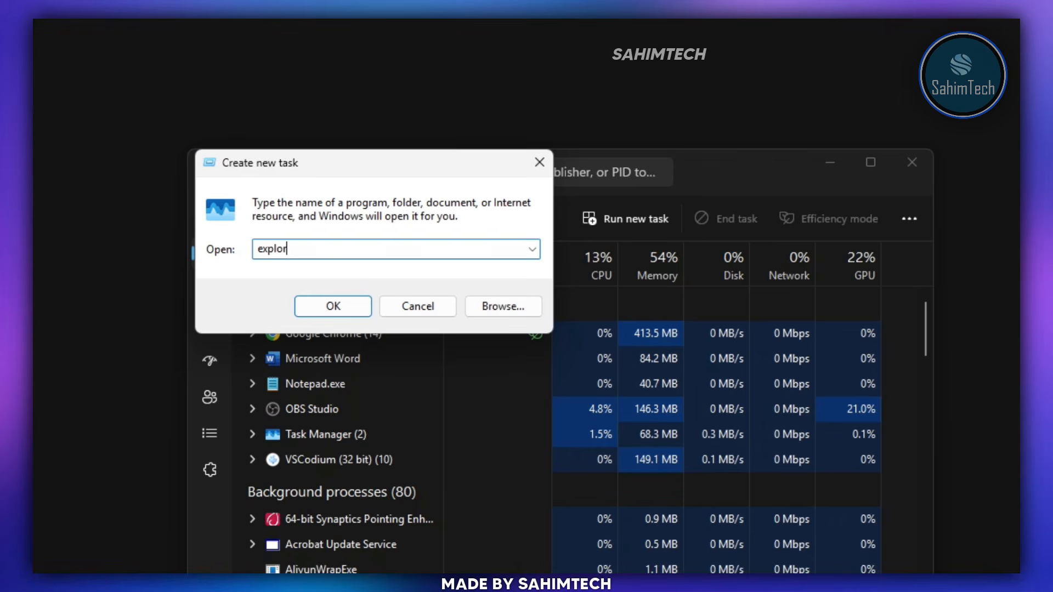
pyautogui.write('er.exe')
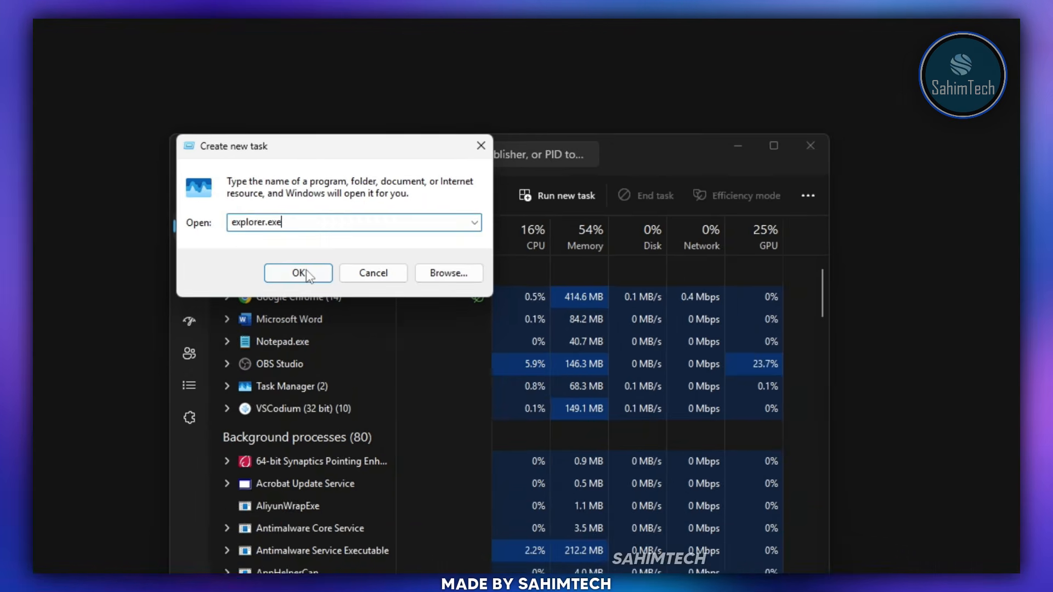
pyautogui.click(332, 306)
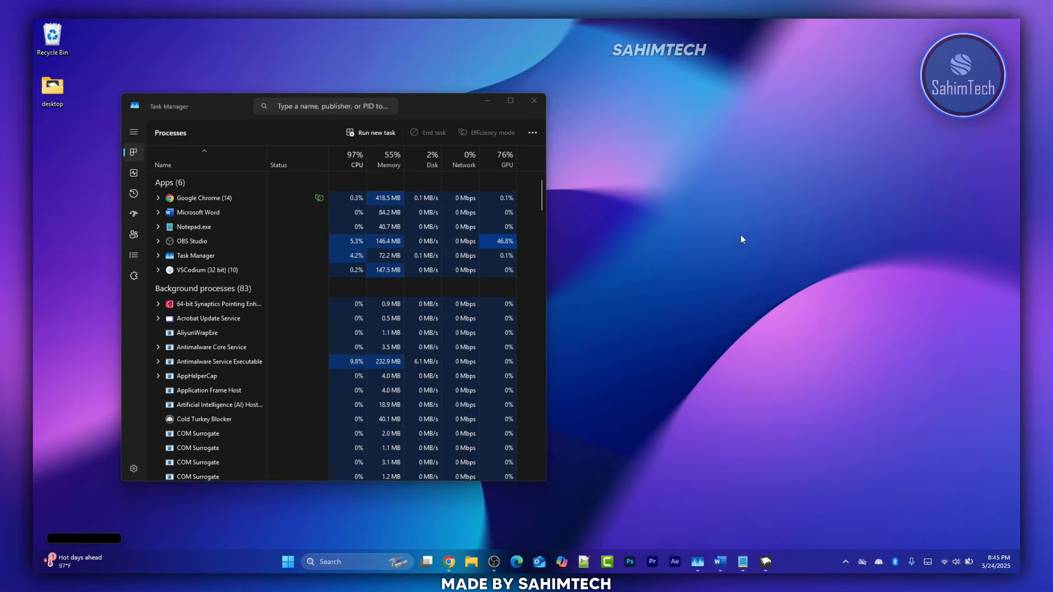
pyautogui.click(540, 102)
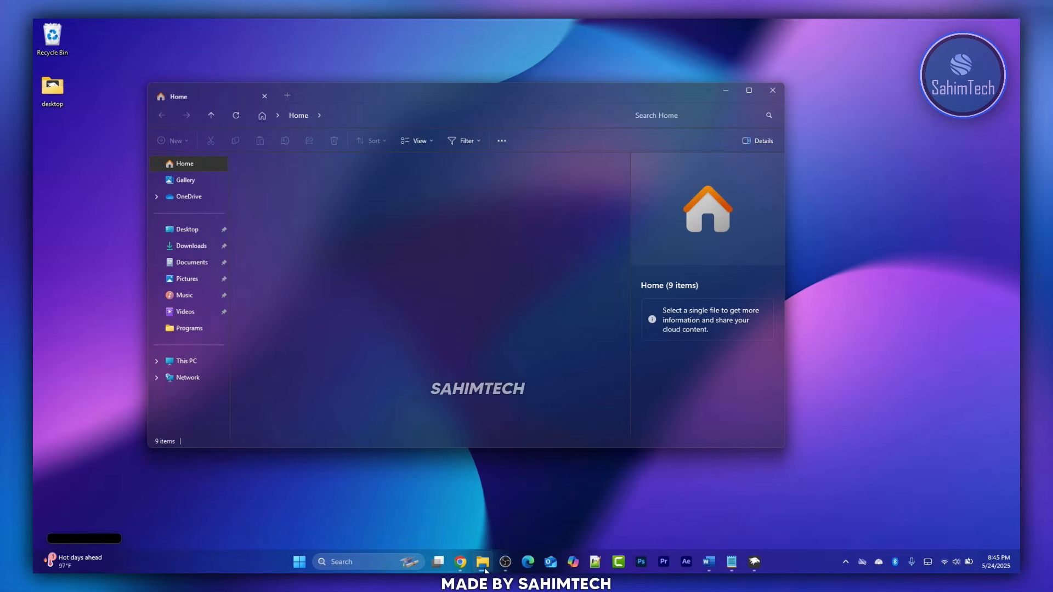
# Step: Examine the translucent effect on the File Explorer window, the notification center and the Start menu
pyautogui.moveTo(402, 90); pyautogui.dragTo(460, 100)
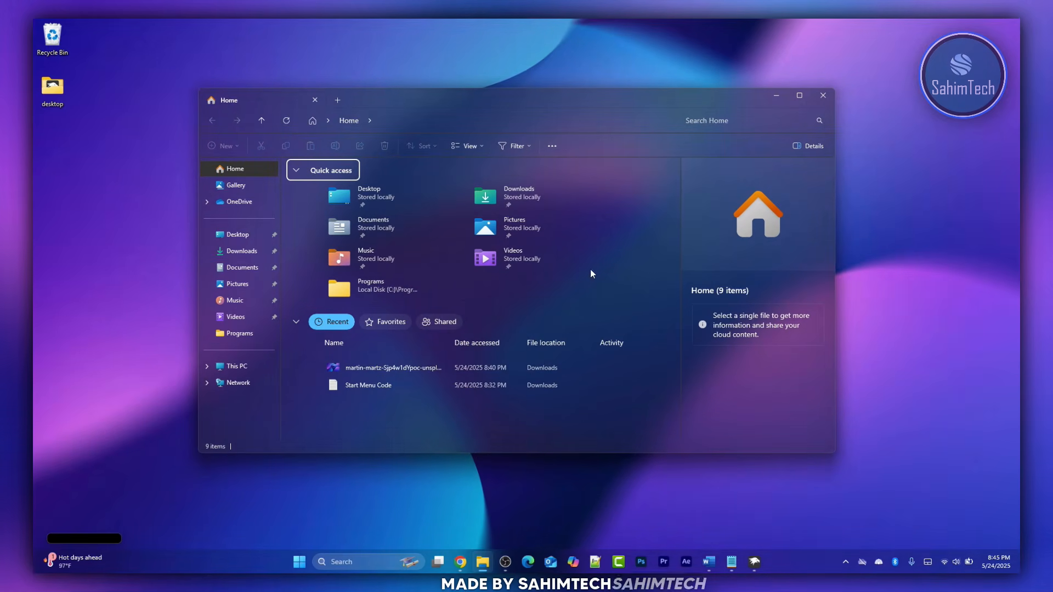
pyautogui.click(941, 388)
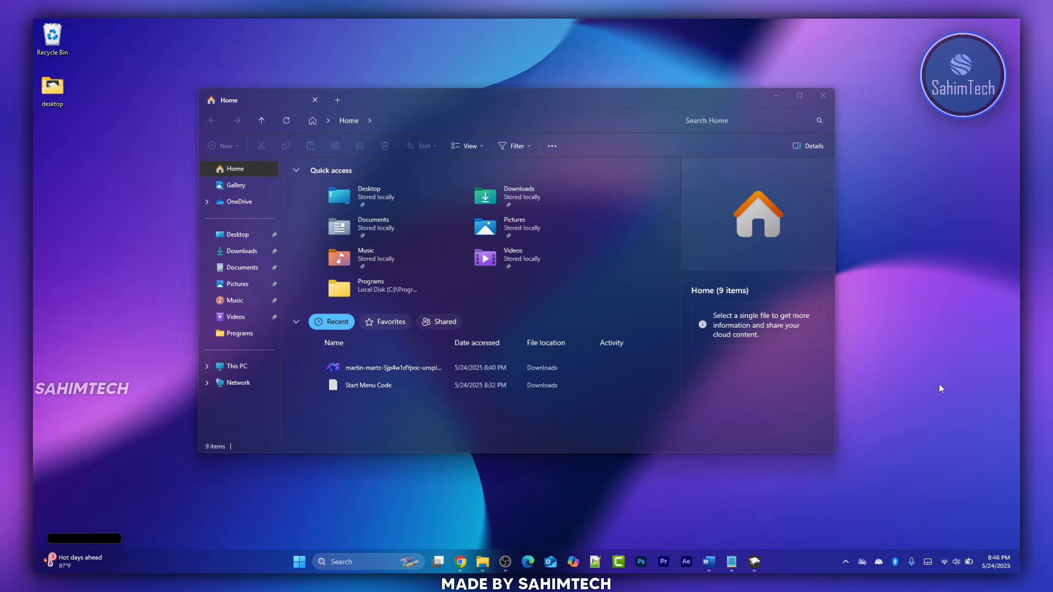
pyautogui.click(1007, 569)
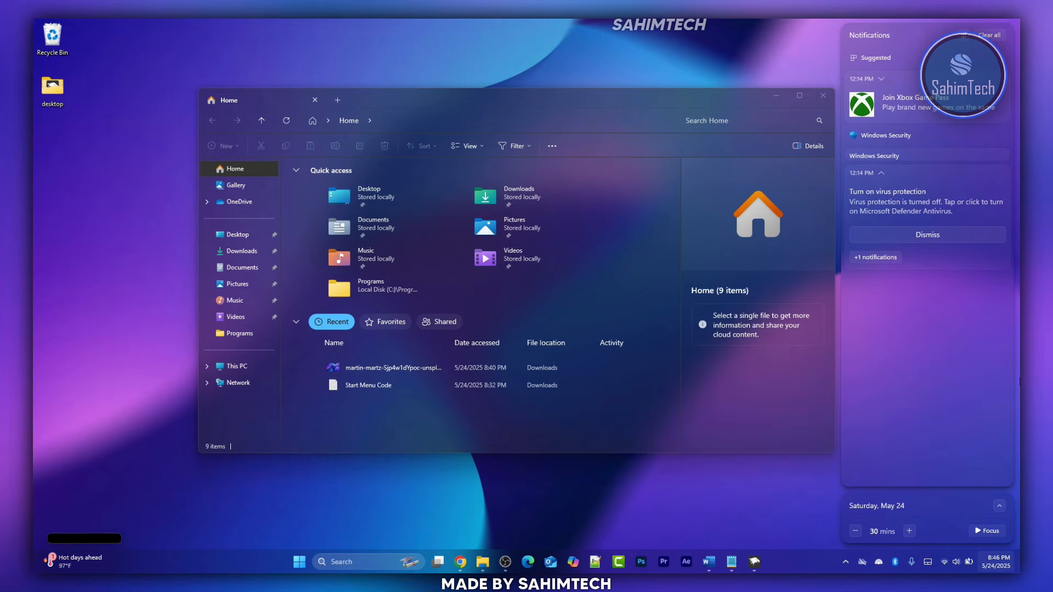
pyautogui.click(509, 470)
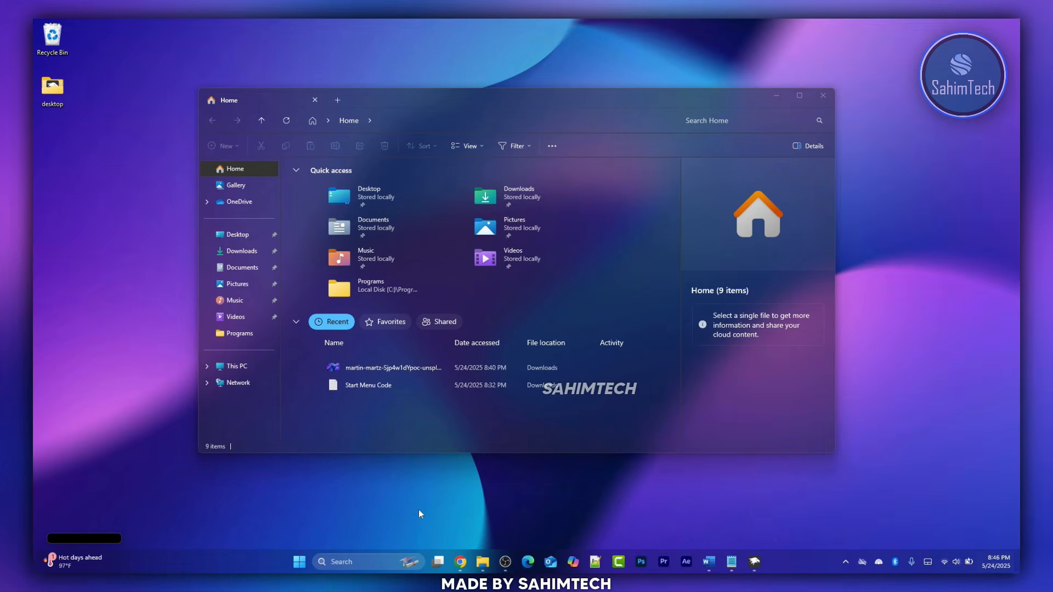
pyautogui.click(299, 563)
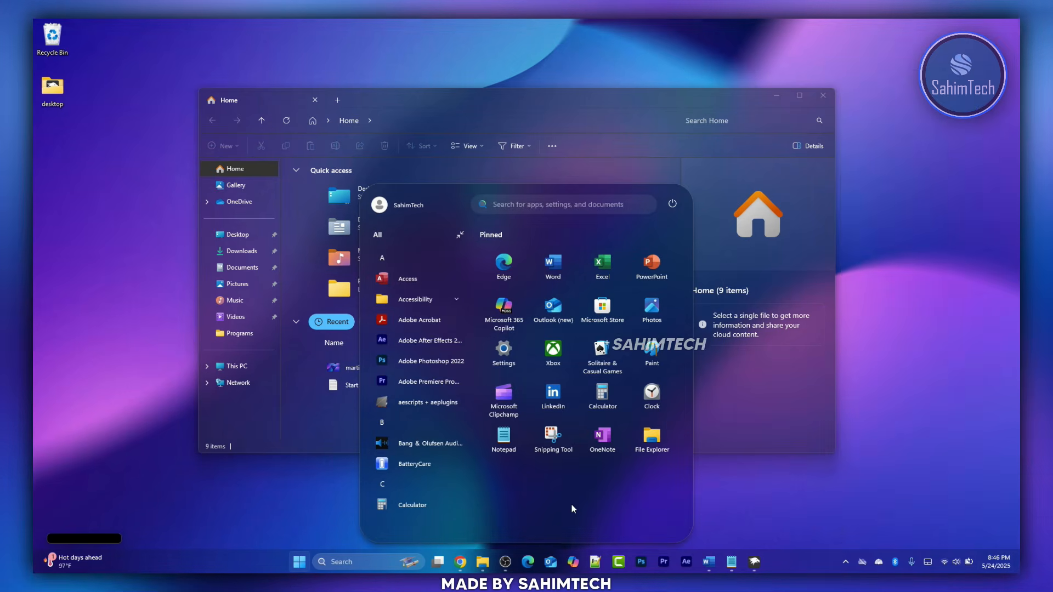
pyautogui.click(906, 495)
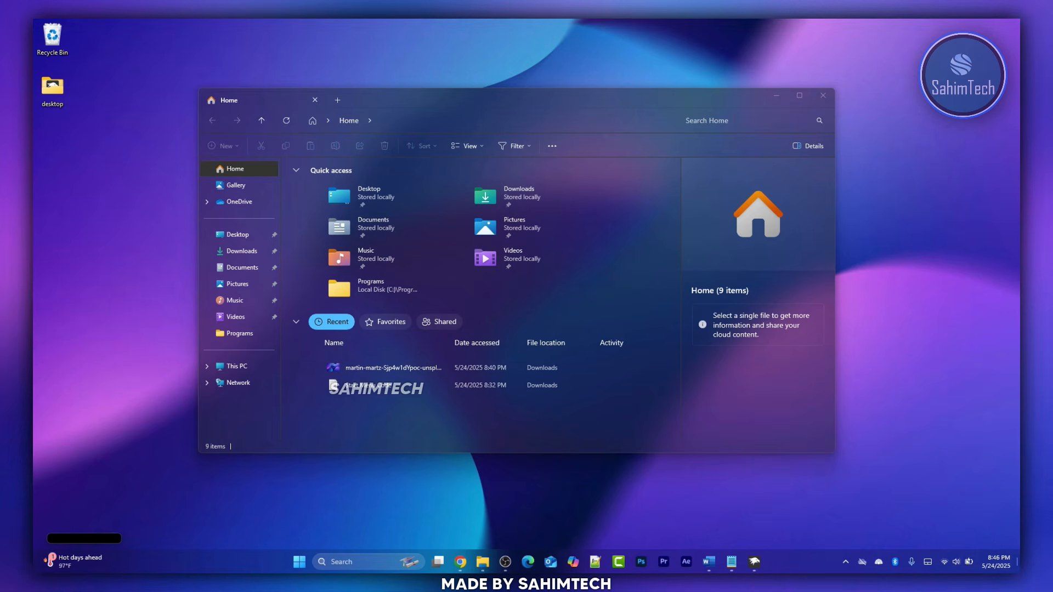
pyautogui.click(995, 563)
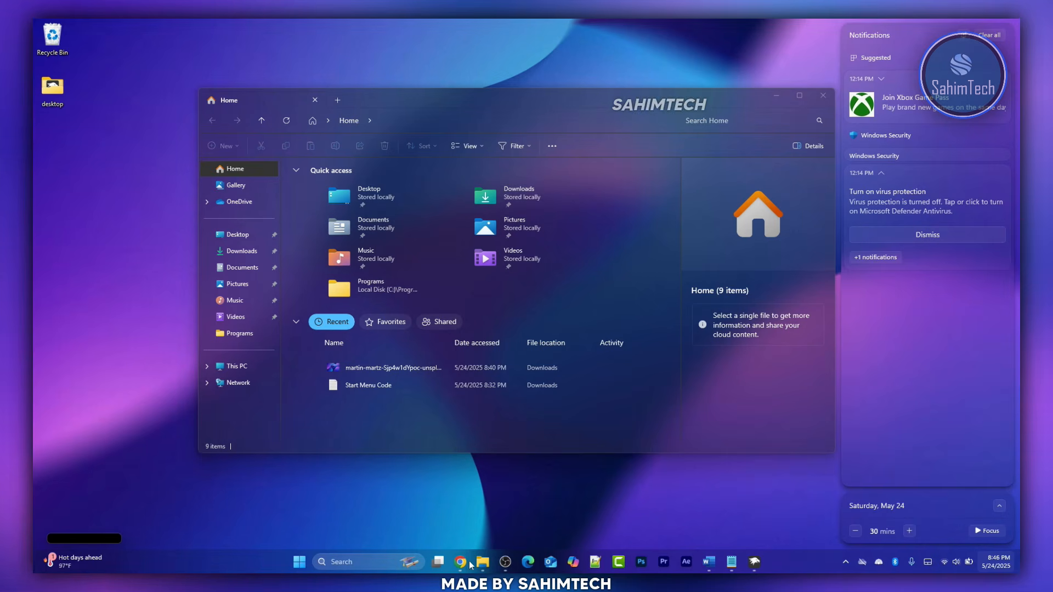
pyautogui.click(294, 565)
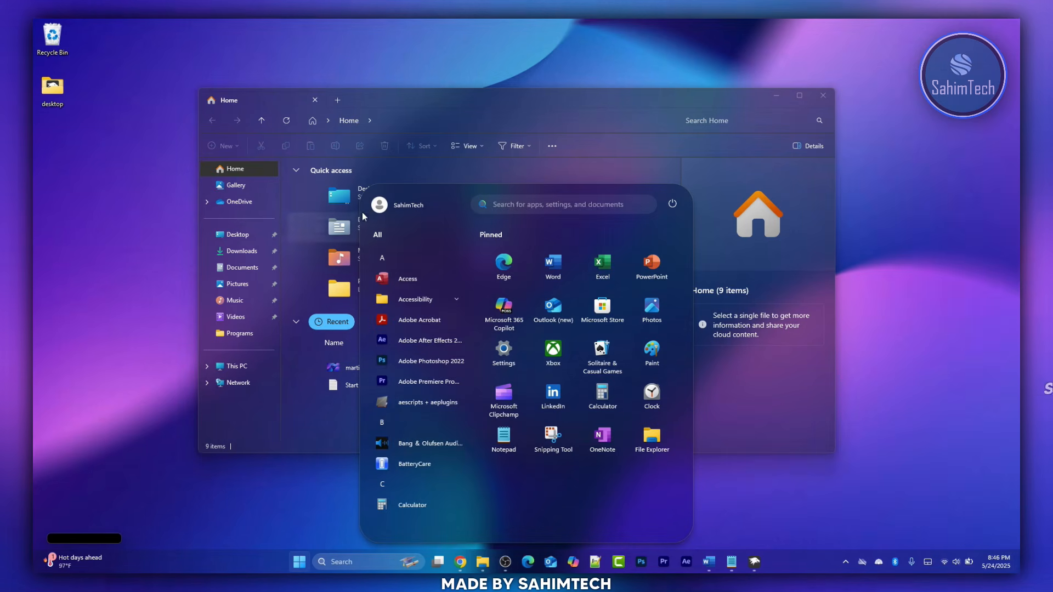
# Step: Dismiss the Start menu, open the taskbar settings and set the Search item to Search icon only
pyautogui.click(775, 417)
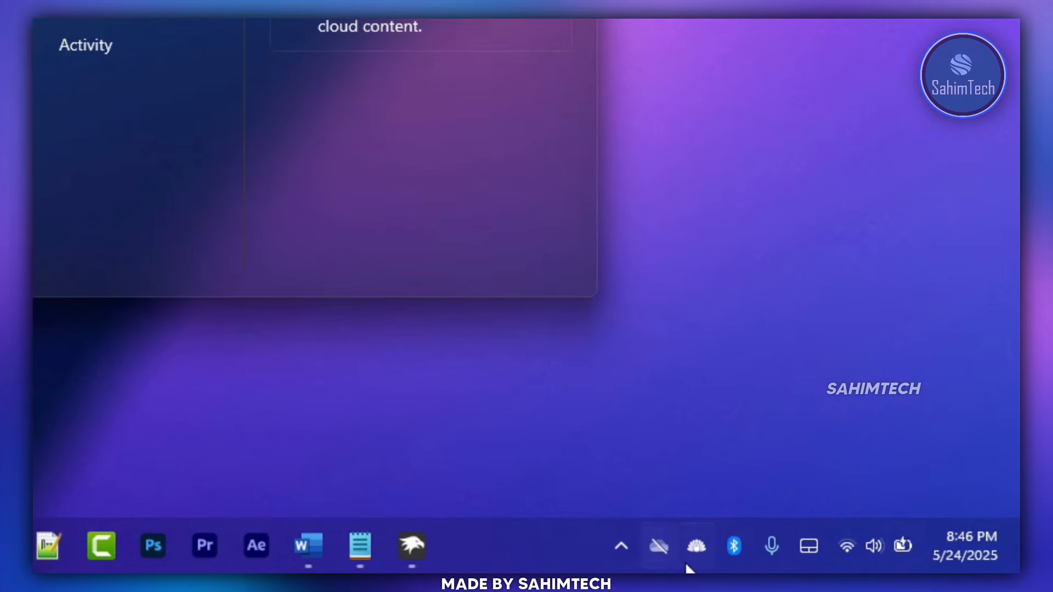
pyautogui.rightClick(519, 540)
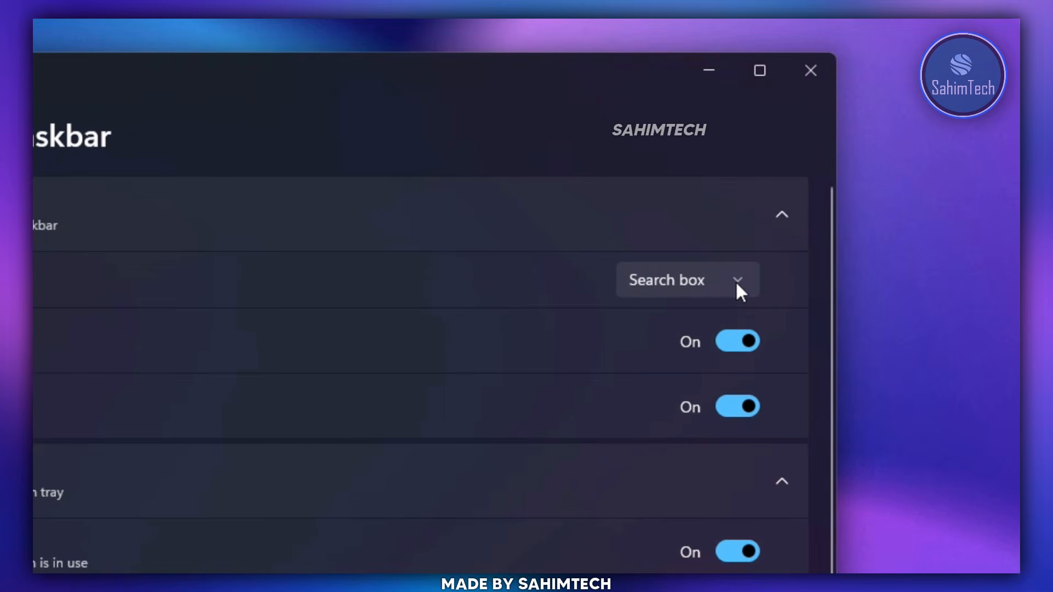
pyautogui.click(716, 281)
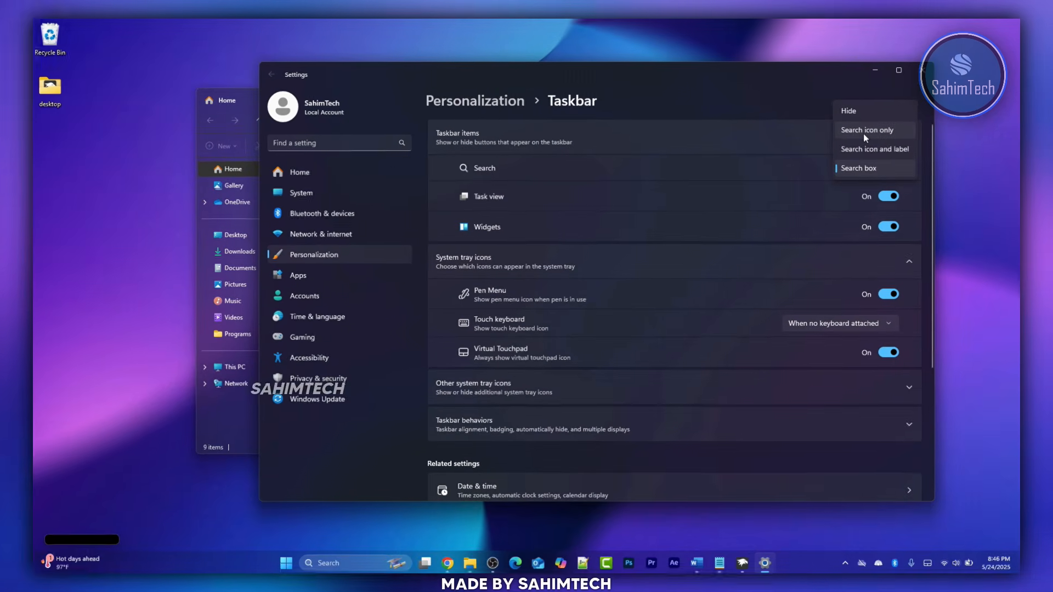
pyautogui.click(692, 199)
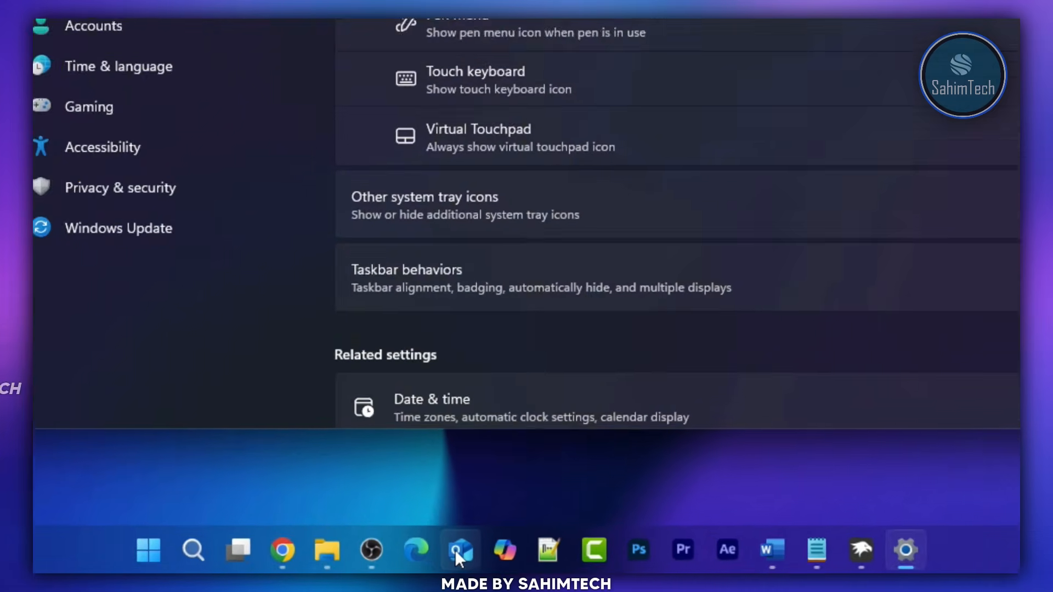
# Step: Unpin Outlook (new), Copilot, Camtasia 2023, Notepad++ and Edge from the taskbar
pyautogui.rightClick(455, 549)
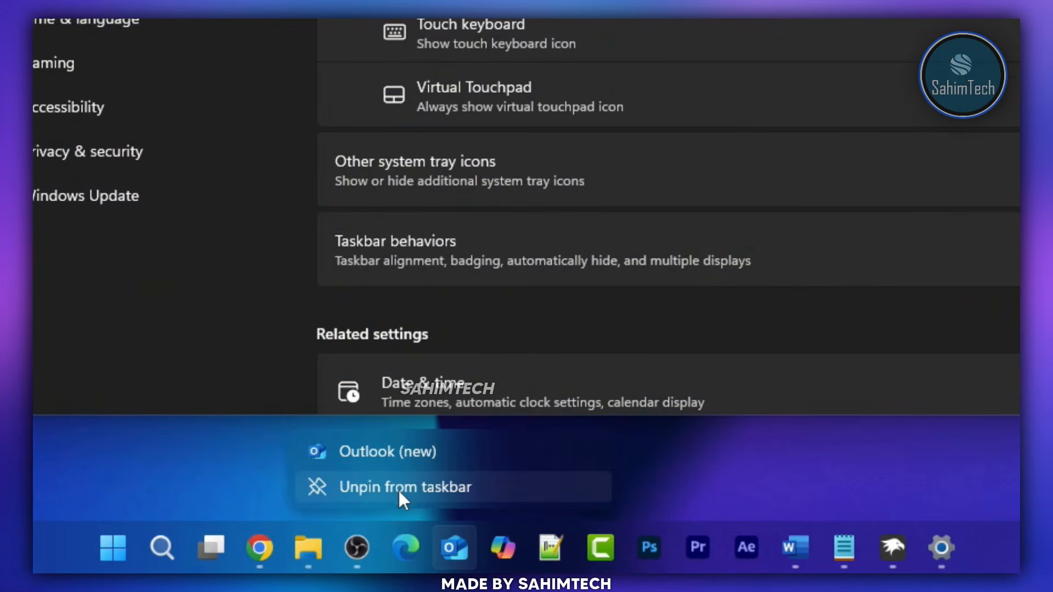
pyautogui.click(398, 487)
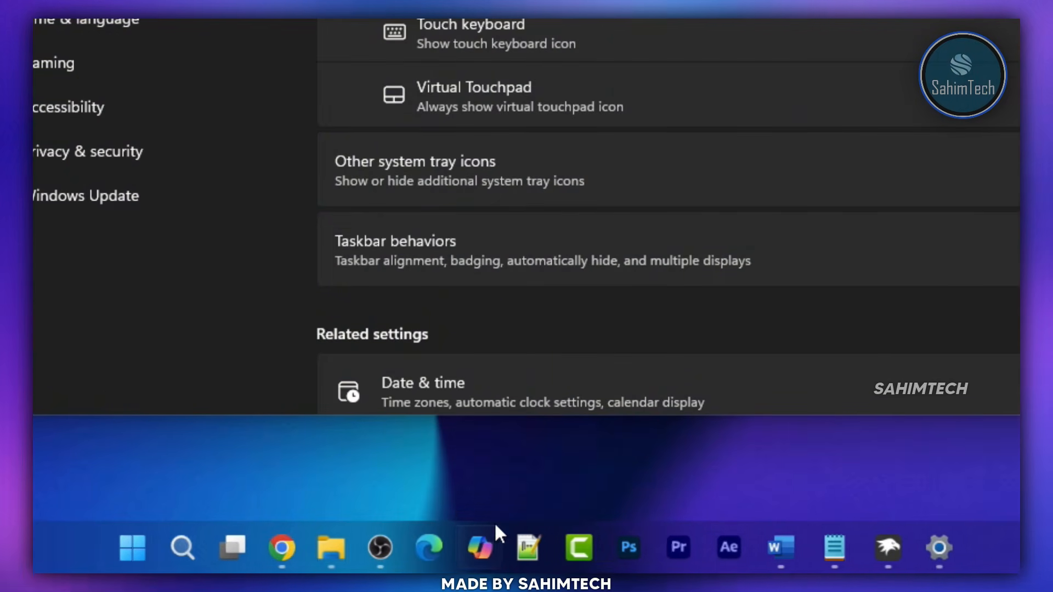
pyautogui.rightClick(488, 548)
pyautogui.click(528, 495)
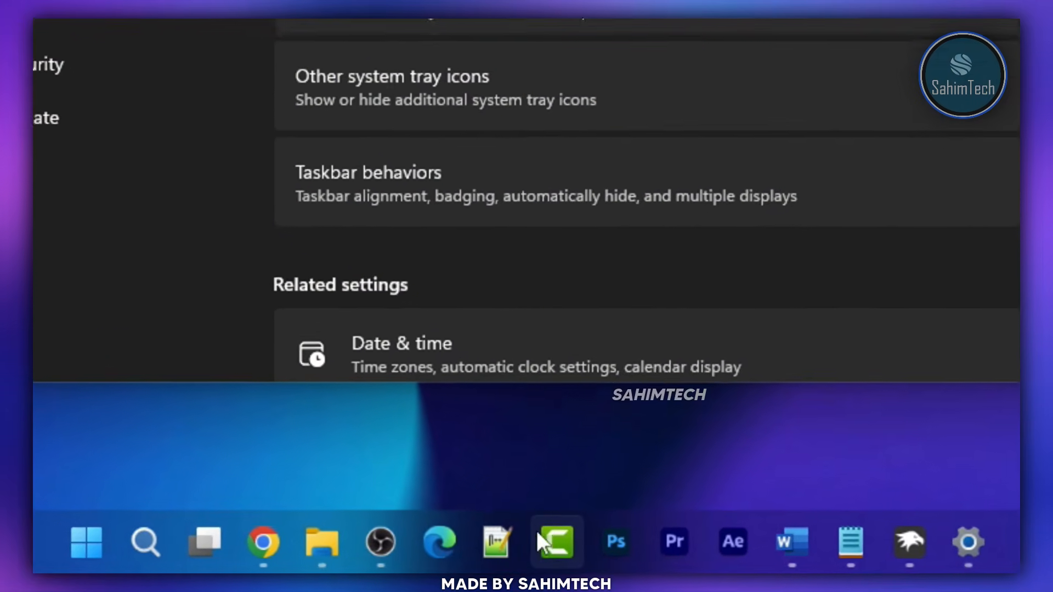
pyautogui.rightClick(551, 547)
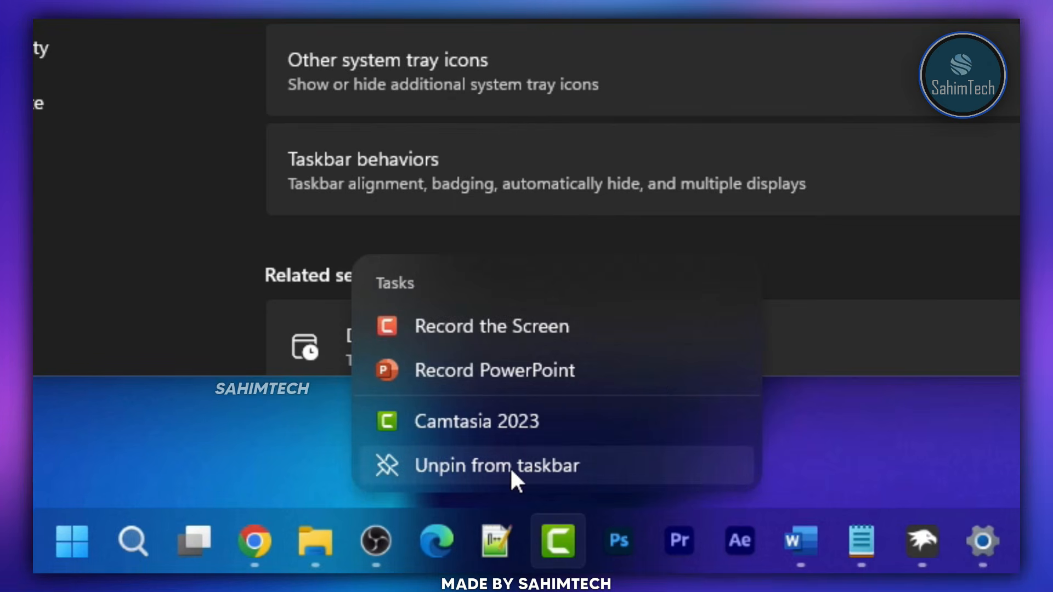
pyautogui.click(510, 466)
pyautogui.rightClick(517, 541)
pyautogui.click(541, 469)
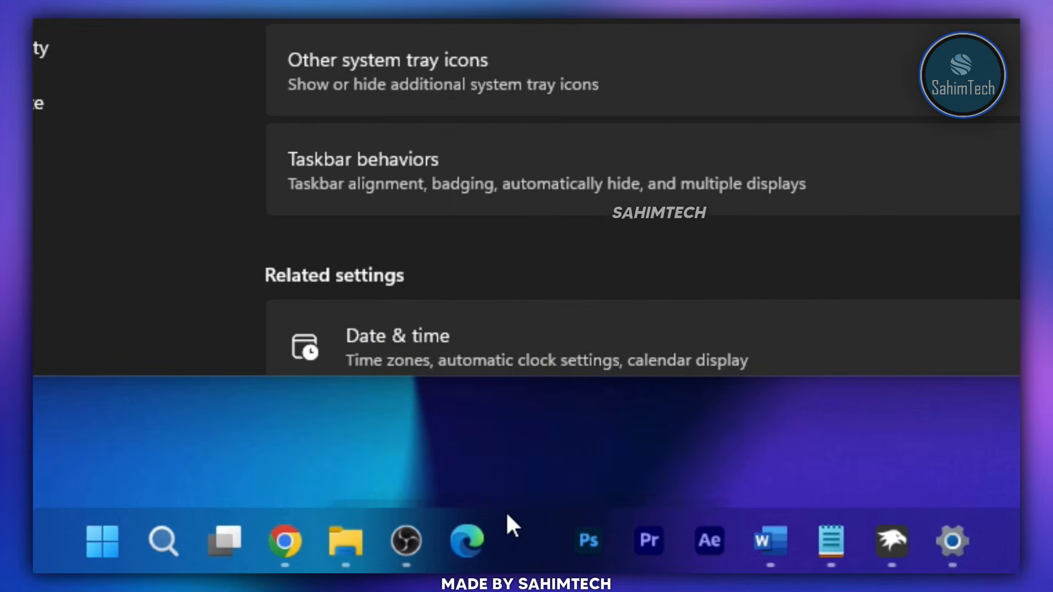
pyautogui.rightClick(483, 541)
pyautogui.click(520, 467)
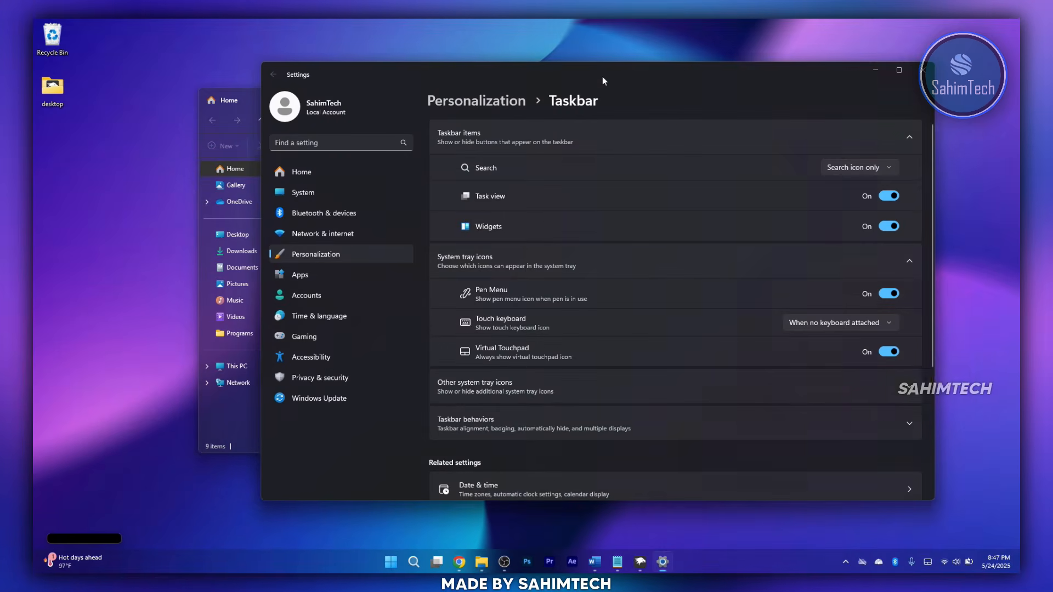
# Step: Turn off the Pen Menu and Virtual Touchpad system tray icons
pyautogui.moveTo(602, 78); pyautogui.dragTo(598, 80)
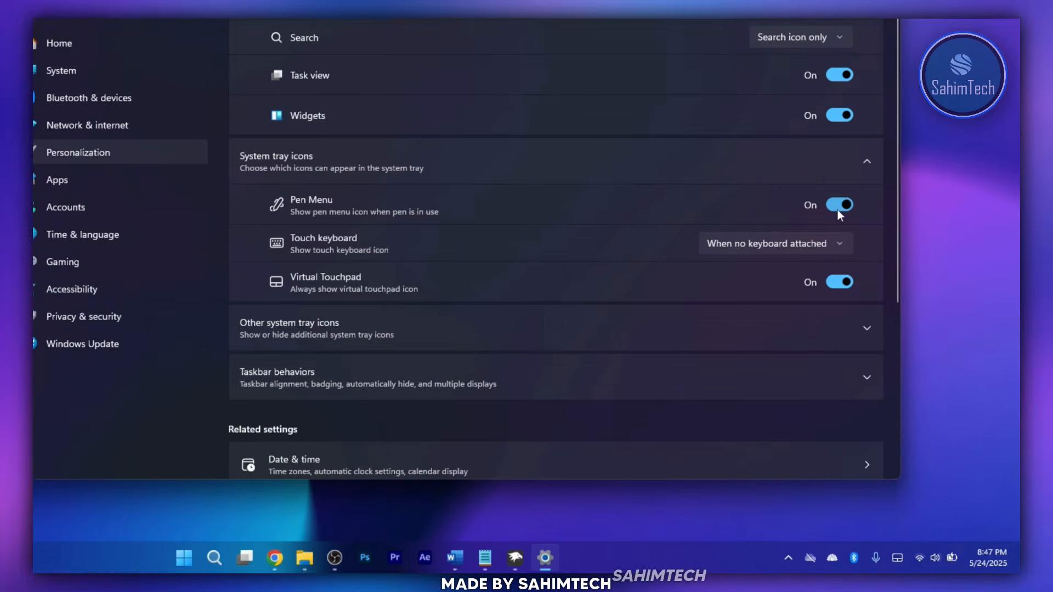
pyautogui.click(884, 296)
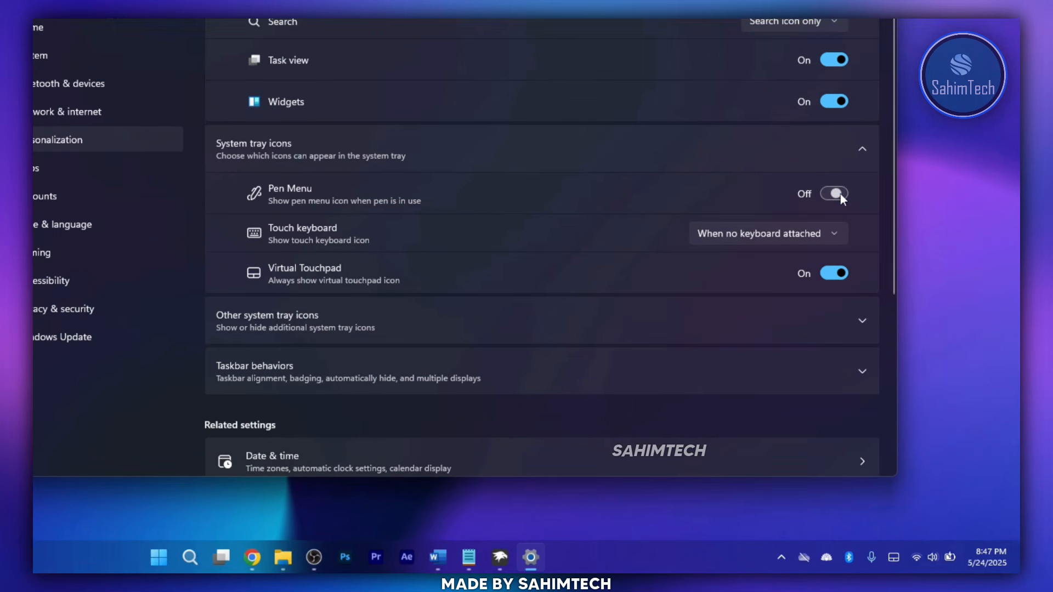
pyautogui.click(833, 273)
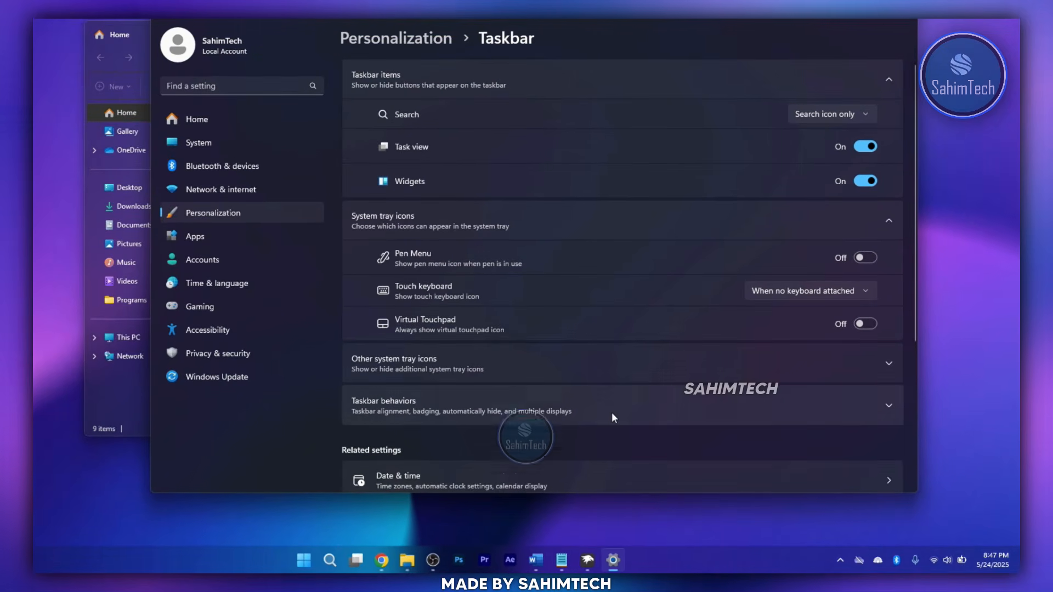
# Step: Expand the other system tray icons and turn off Microsoft OneDrive, Task Manager, Bluetooth Devices and Cold Turkey Blocker
pyautogui.scroll(-3, 610, 412)
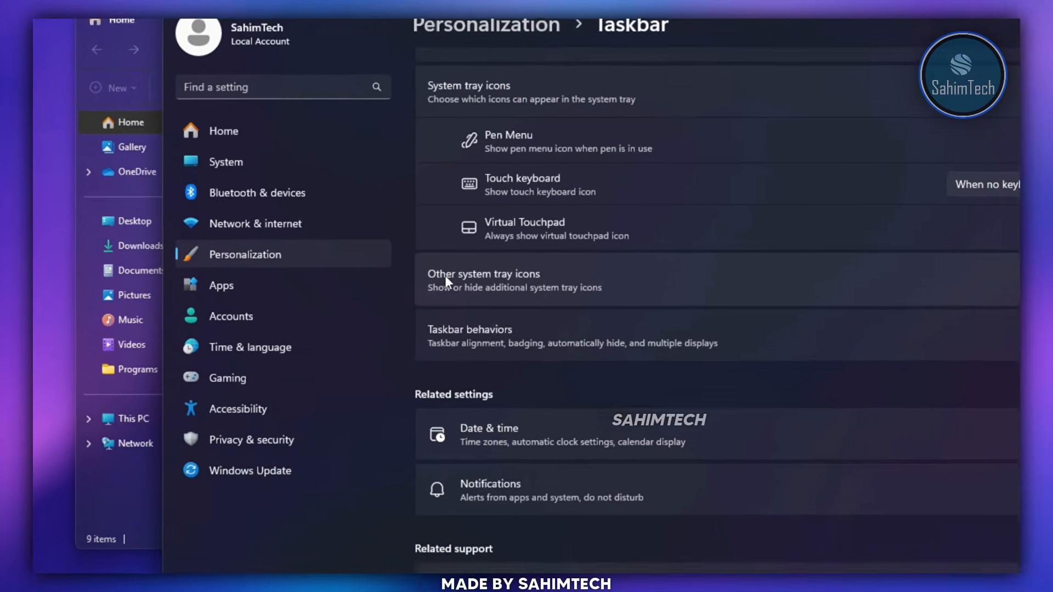
pyautogui.click(827, 282)
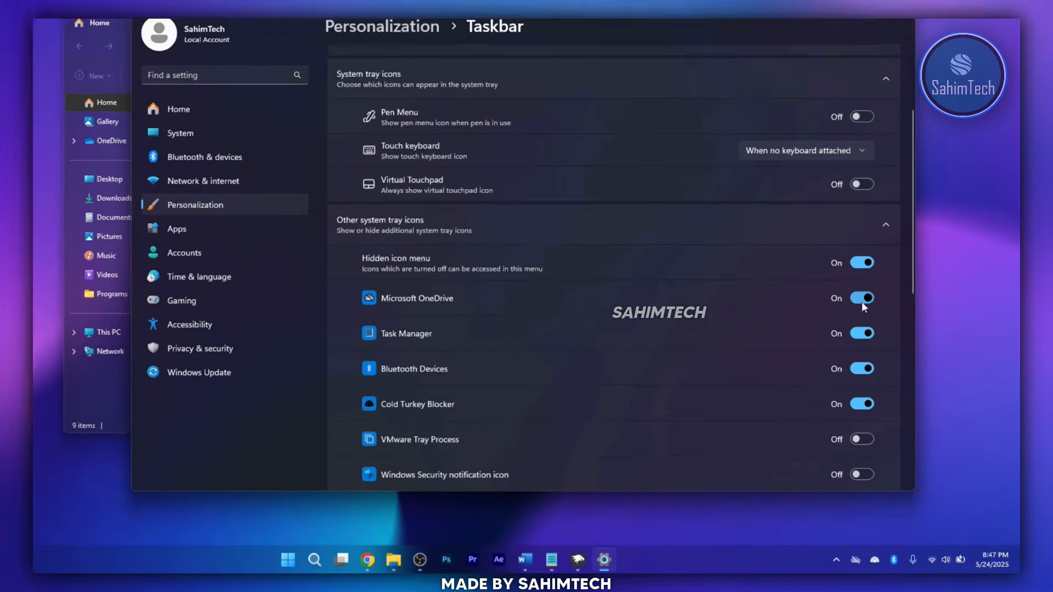
pyautogui.click(883, 336)
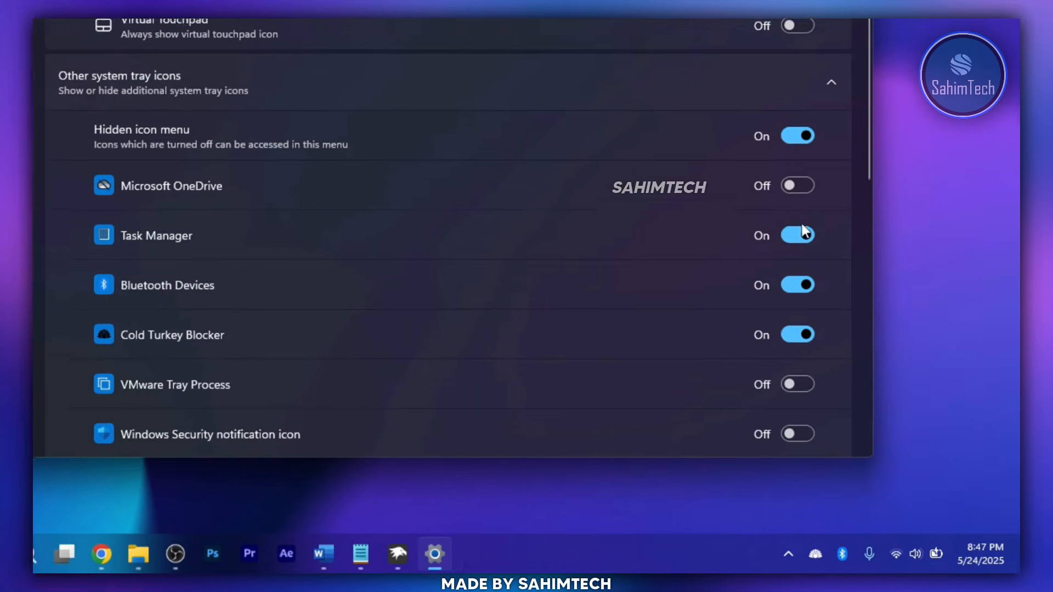
pyautogui.click(884, 367)
pyautogui.click(883, 398)
pyautogui.click(797, 331)
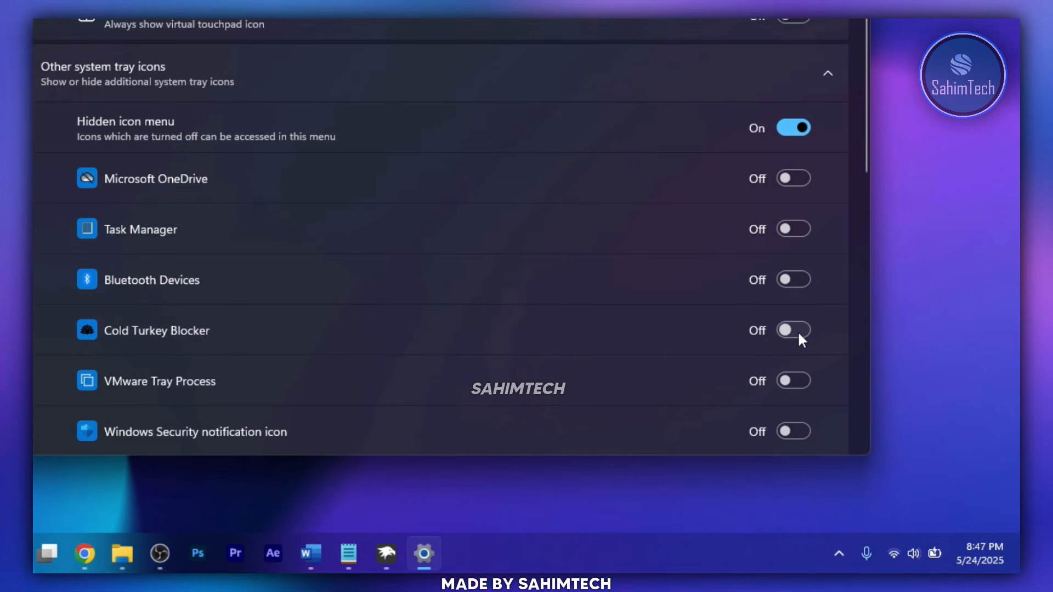
# Step: Turn the Cold Turkey Blocker, Bluetooth, Task Manager and OneDrive icons back on, and switch the hidden icon menu off and on again
pyautogui.click(797, 331)
pyautogui.click(789, 280)
pyautogui.click(791, 229)
pyautogui.click(791, 179)
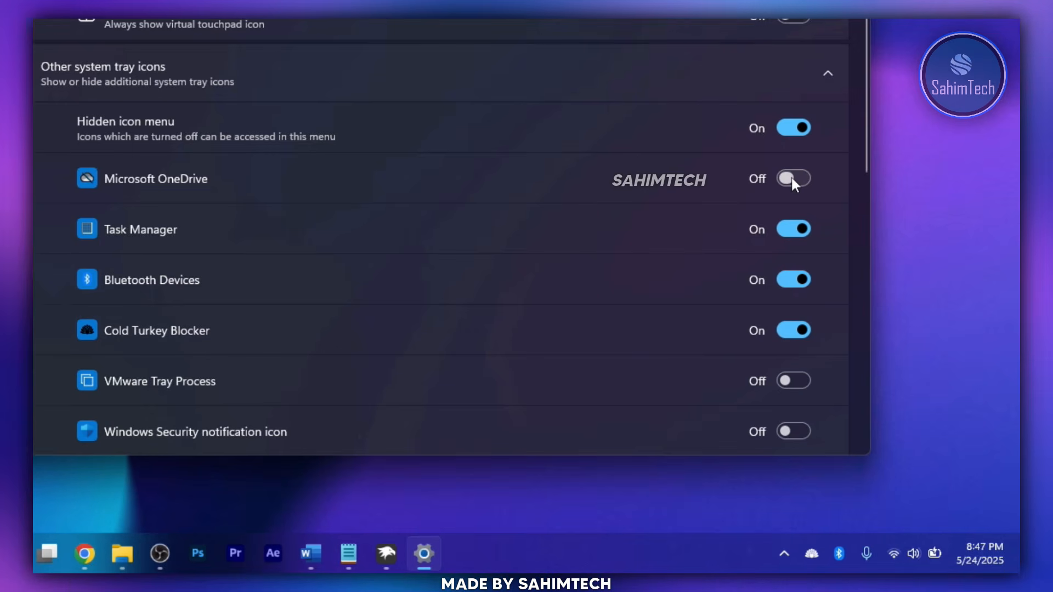
pyautogui.click(799, 128)
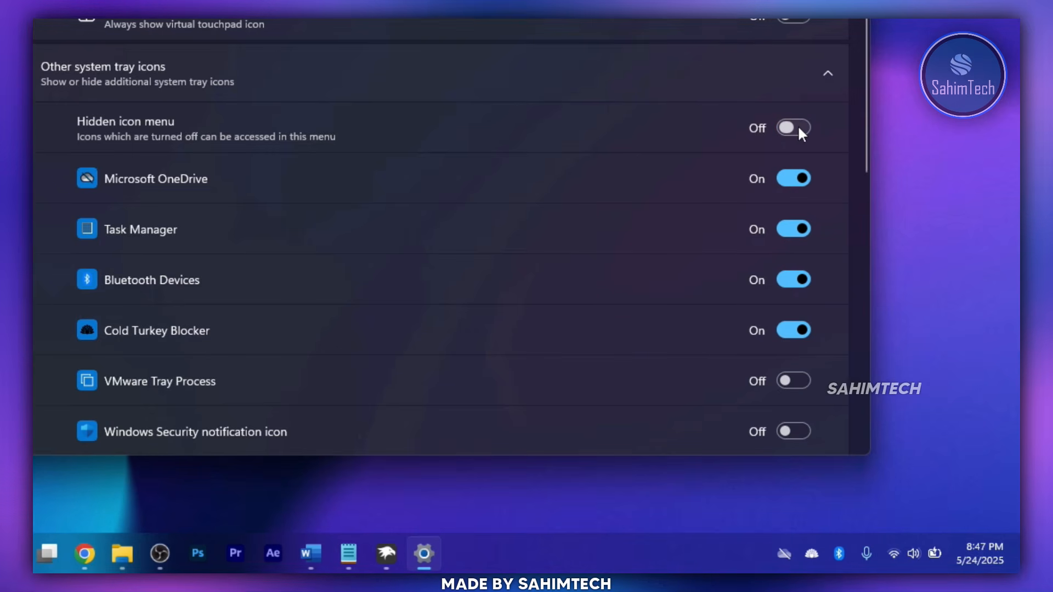
pyautogui.click(799, 128)
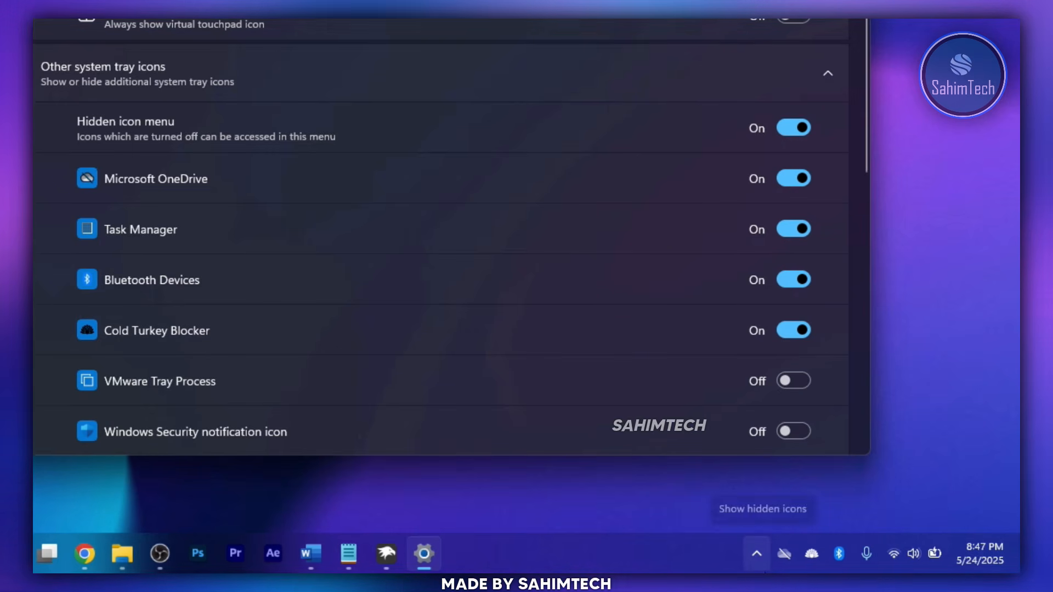
# Step: Move the OneDrive, Cold Turkey Blocker and Bluetooth tray icons into the hidden icon menu and check its contents
pyautogui.click(759, 556)
pyautogui.moveTo(789, 552); pyautogui.dragTo(764, 559)
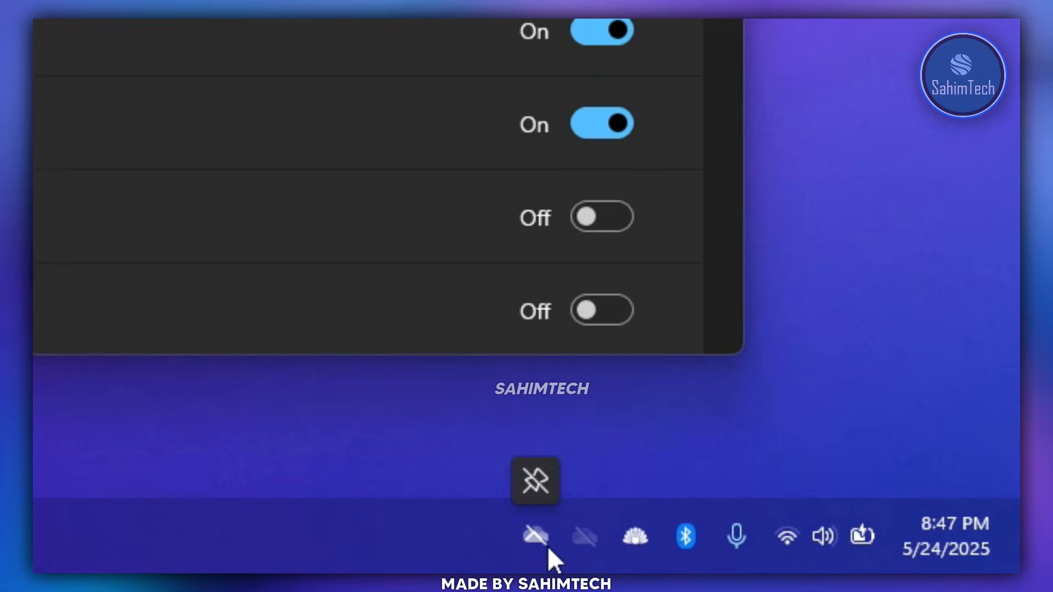
pyautogui.moveTo(548, 547); pyautogui.dragTo(544, 548)
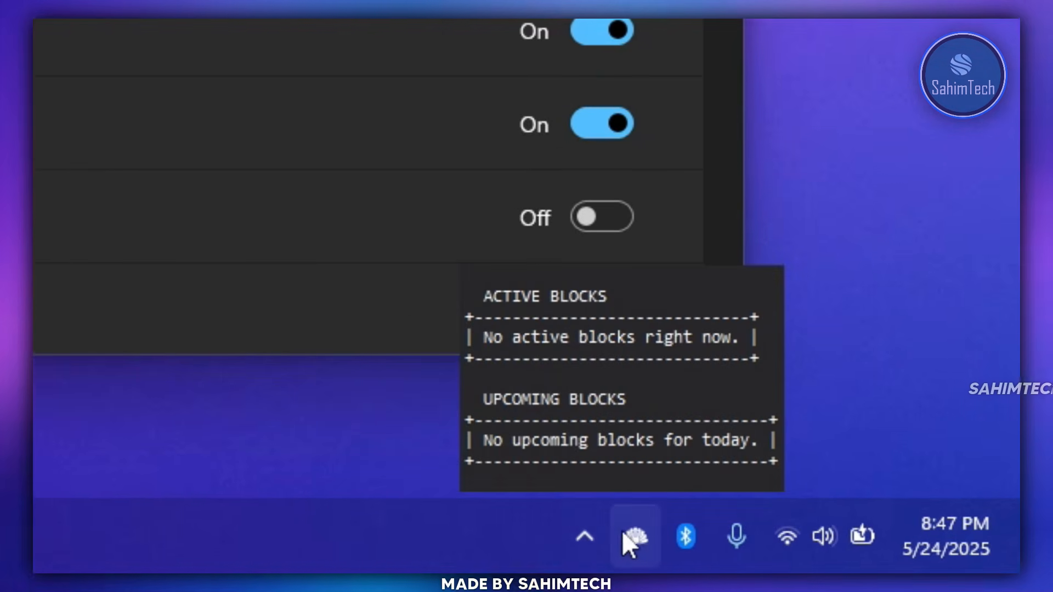
pyautogui.moveTo(625, 534); pyautogui.dragTo(584, 536)
pyautogui.moveTo(669, 539); pyautogui.dragTo(642, 537)
pyautogui.click(680, 538)
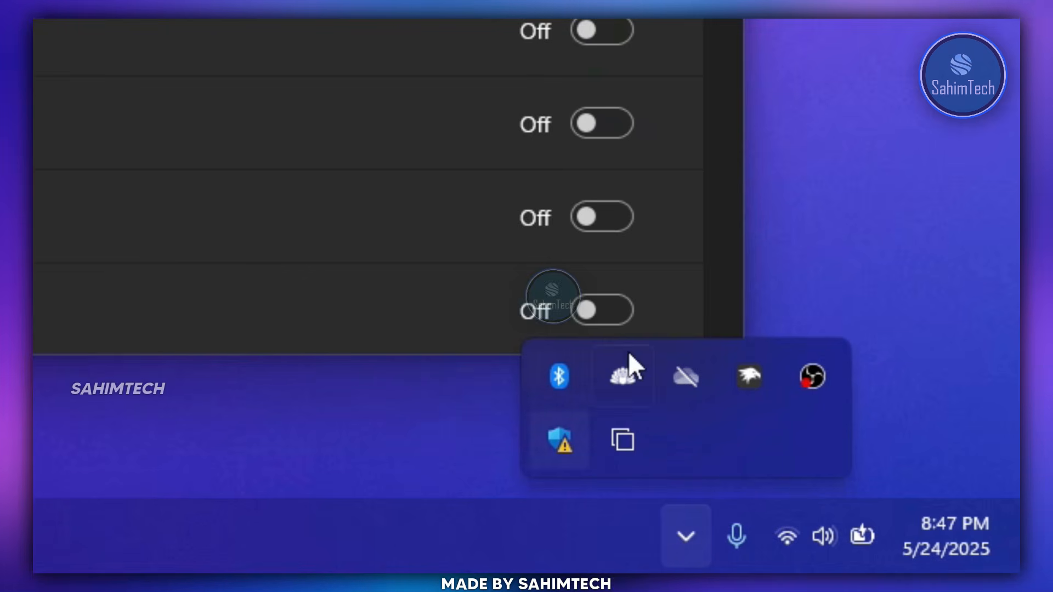
pyautogui.click(677, 541)
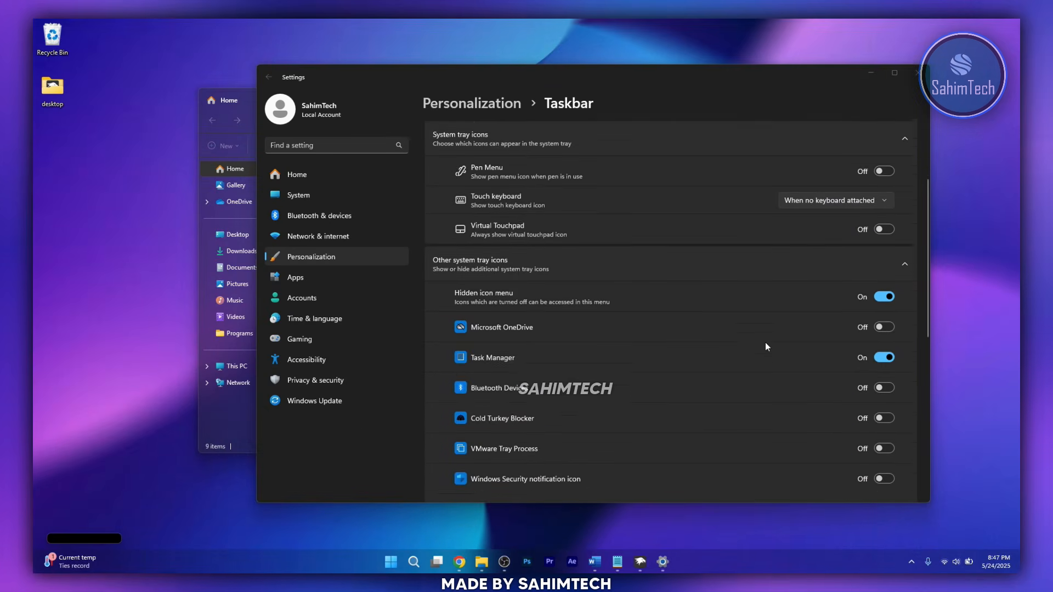
# Step: Turn off the Widgets and Task view items in the taskbar settings
pyautogui.scroll(-2, 765, 343)
pyautogui.scroll(-5, 815, 349)
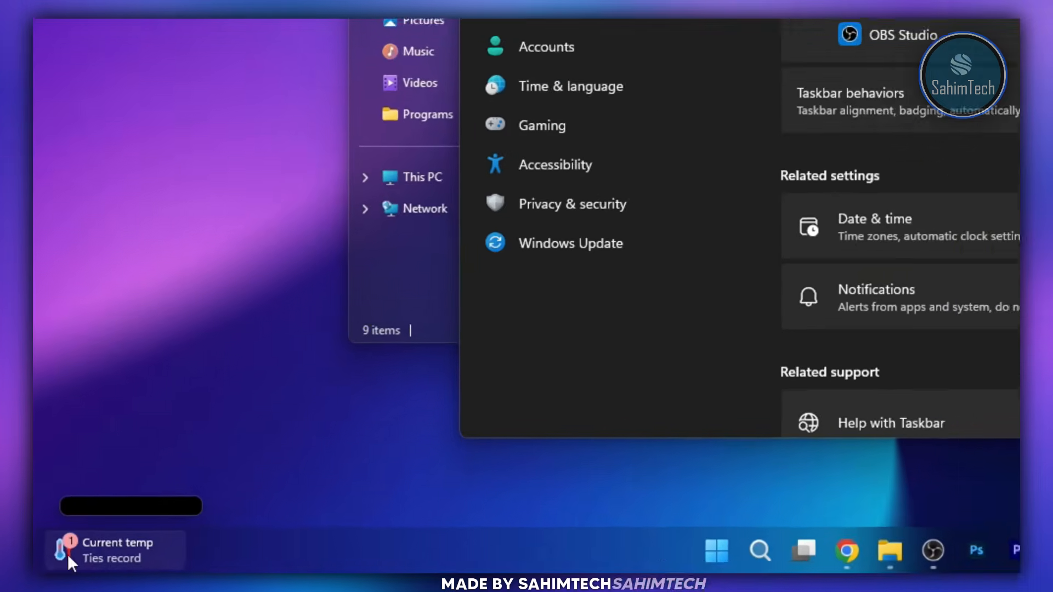
pyautogui.moveTo(87, 565)
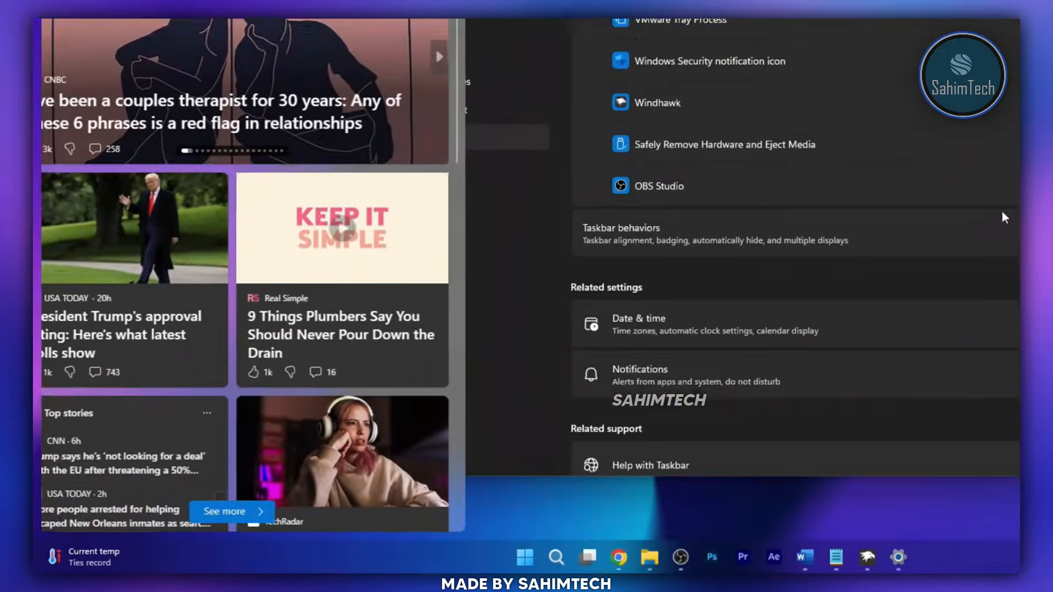
pyautogui.scroll(10, 644, 354)
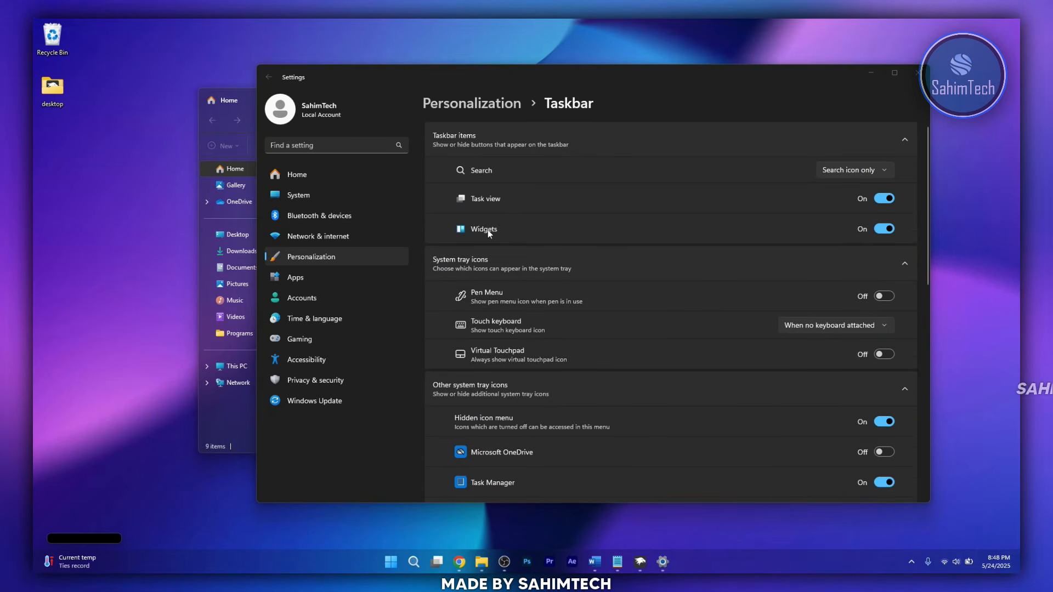
pyautogui.click(883, 229)
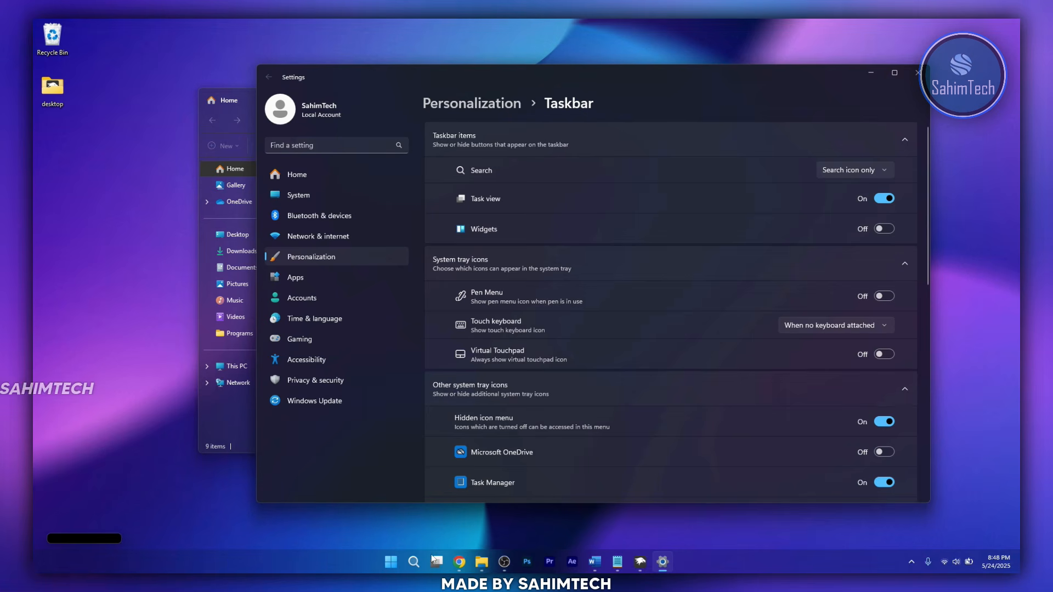
pyautogui.click(890, 198)
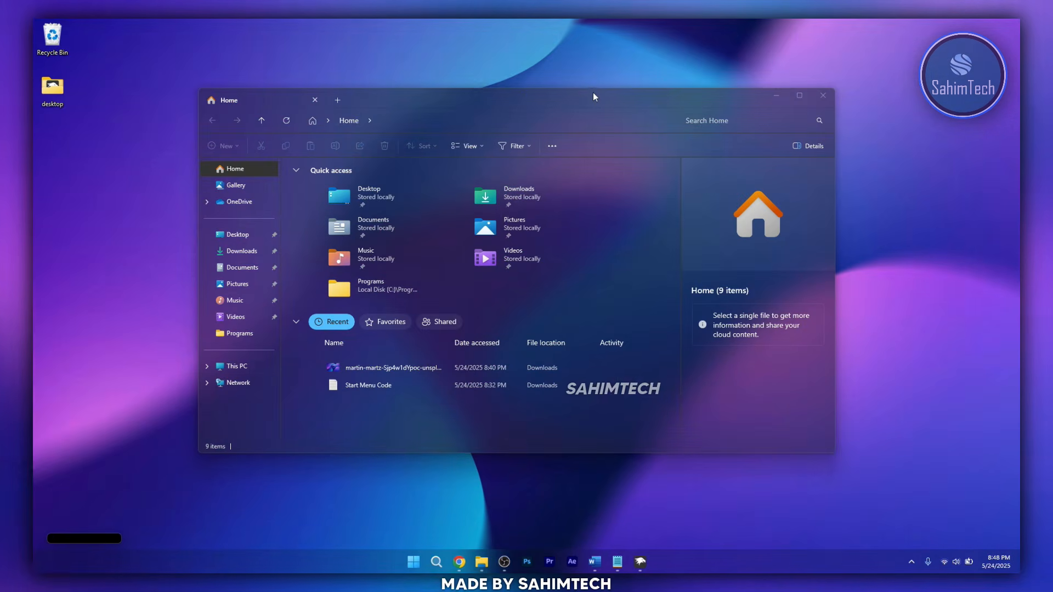
# Step: Examine the finished look of the desktop with the File Explorer window, Start menu and notification center on the cleaned-up taskbar
pyautogui.moveTo(592, 100); pyautogui.dragTo(659, 110)
pyautogui.click(883, 132)
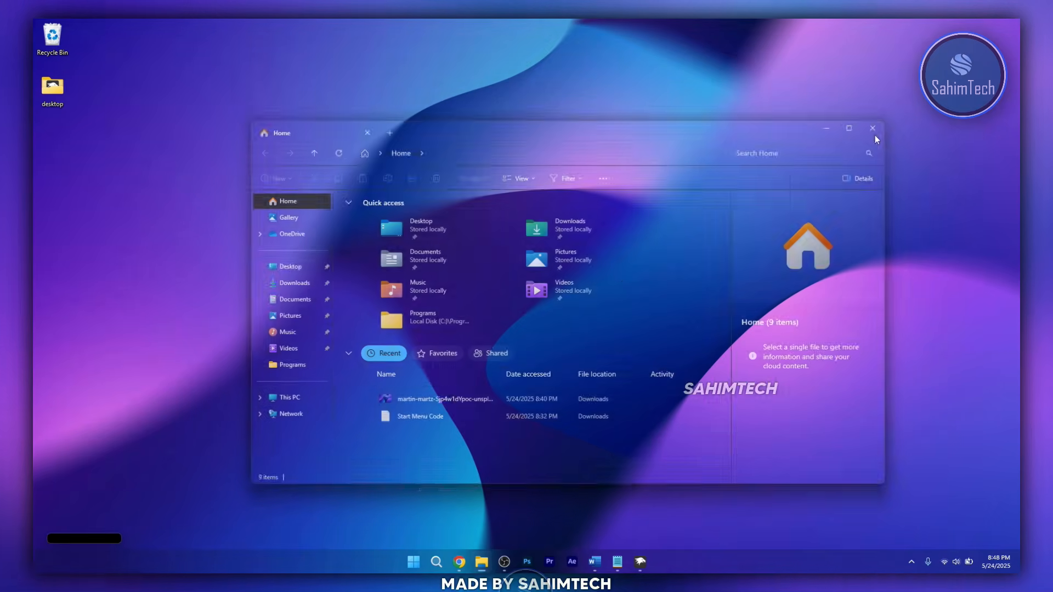
pyautogui.click(413, 561)
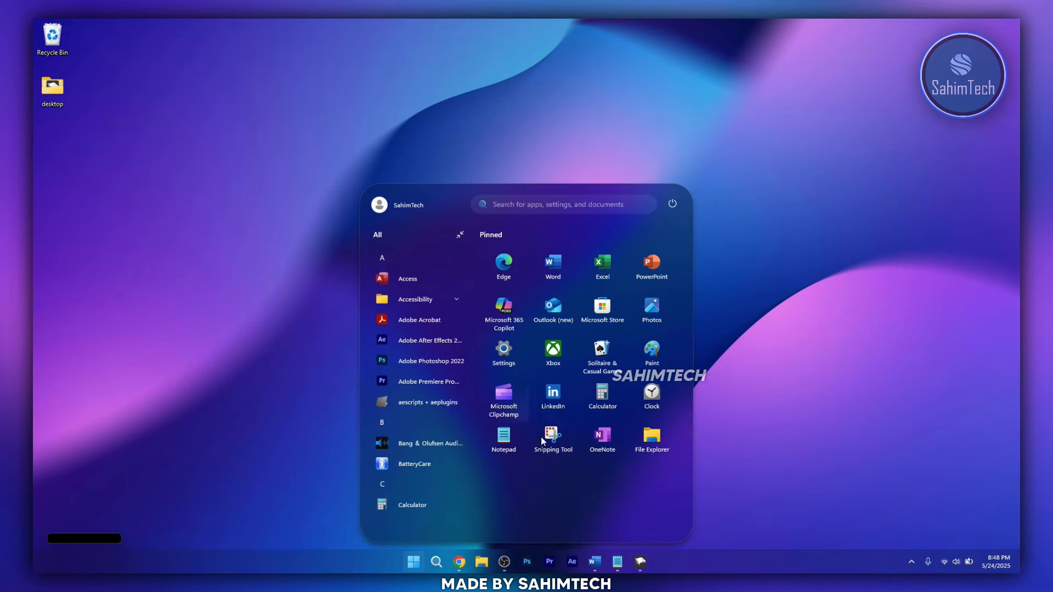
pyautogui.click(981, 516)
pyautogui.click(1008, 563)
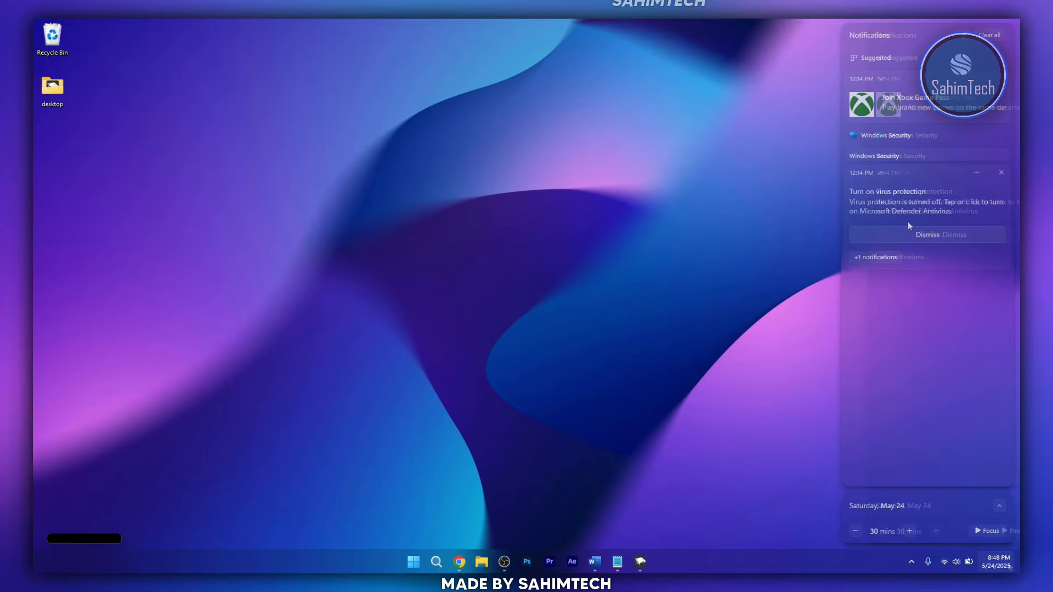
pyautogui.click(713, 174)
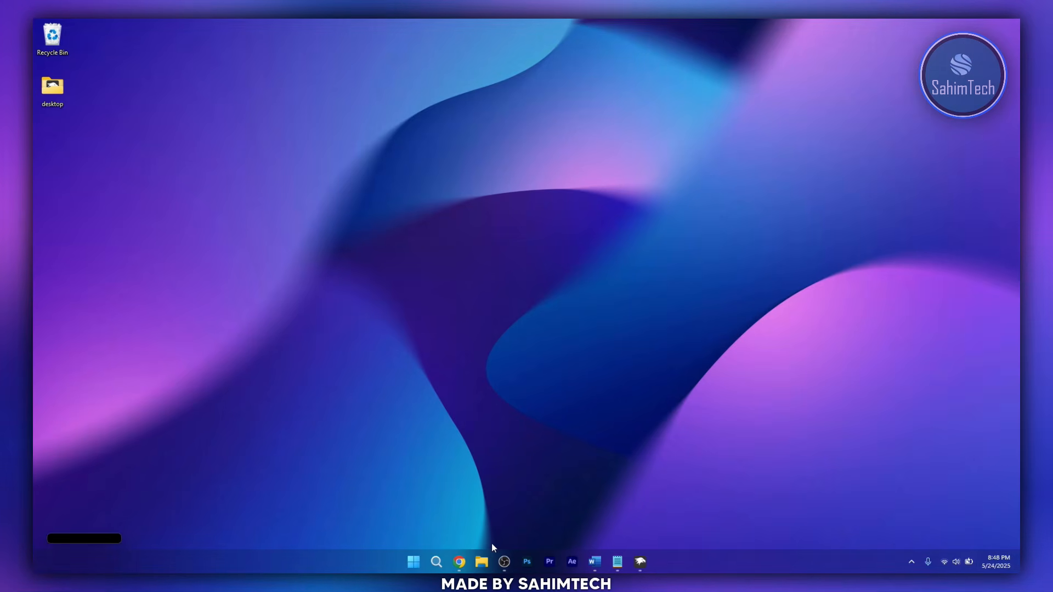
pyautogui.click(481, 560)
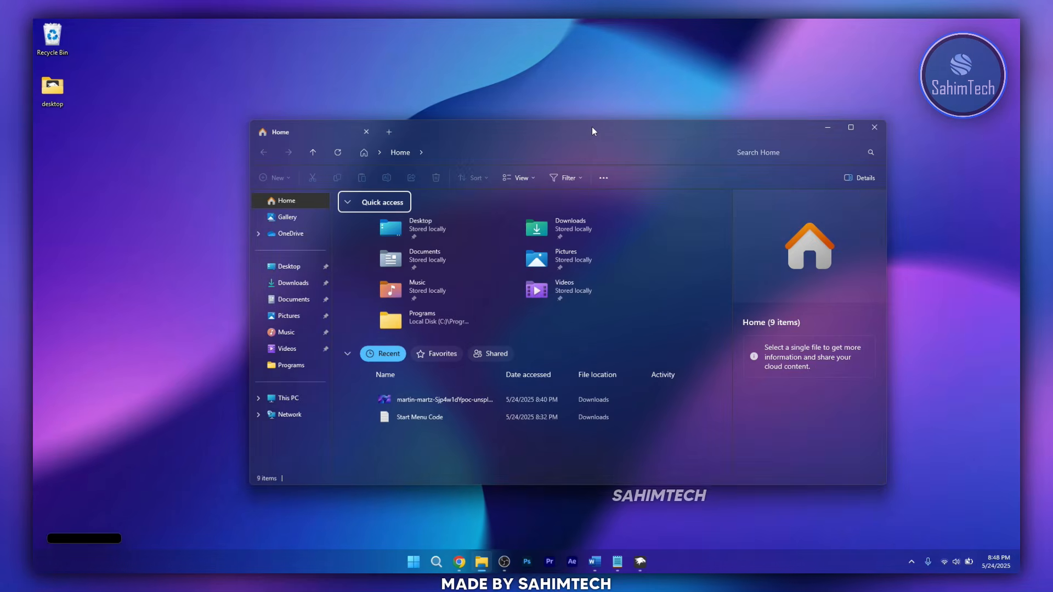
pyautogui.moveTo(570, 121); pyautogui.dragTo(559, 127)
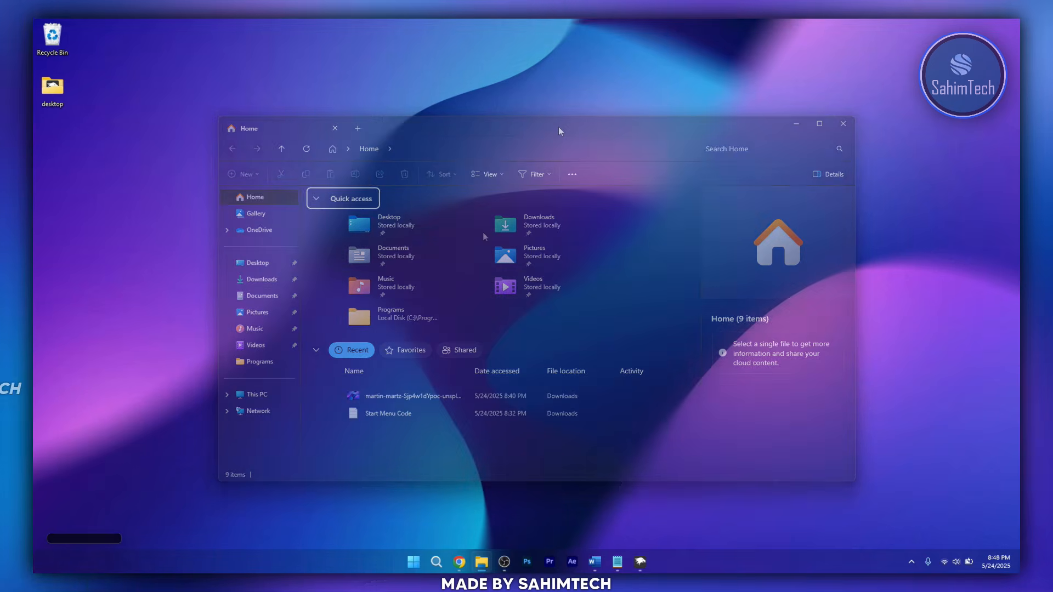